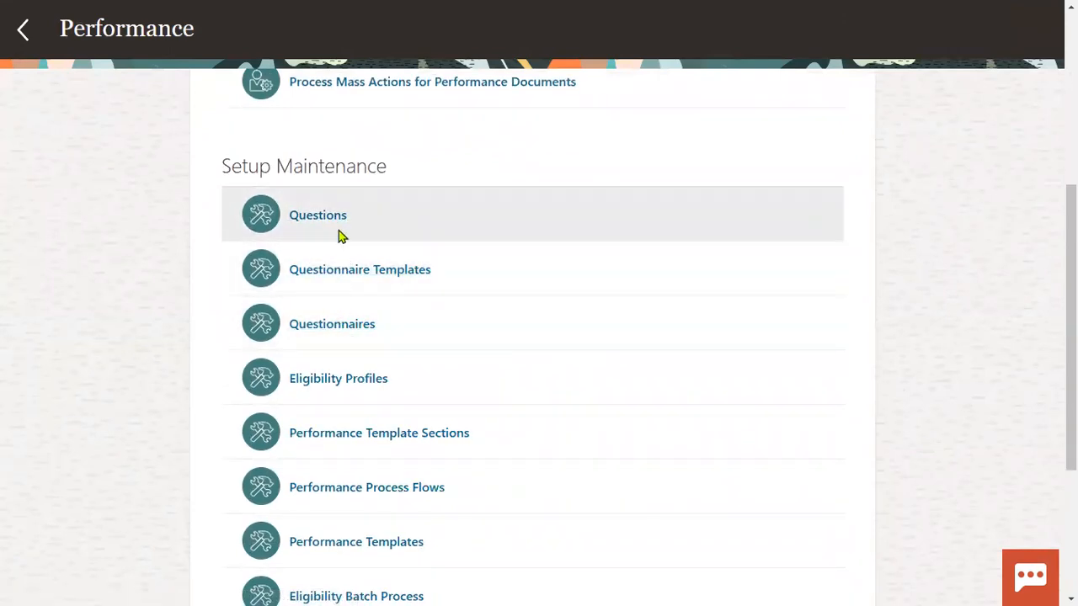
Step: Open the Questions setup page and show the questions in the Experience folder
{"action": "left_click", "coordinate": [332, 221]}
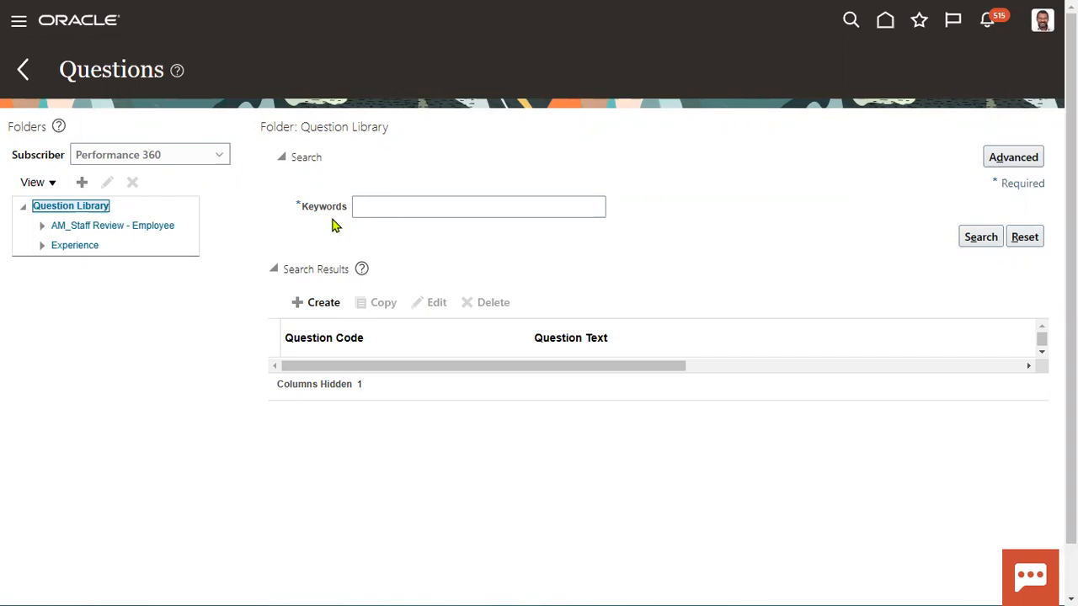
{"action": "left_click", "coordinate": [91, 245]}
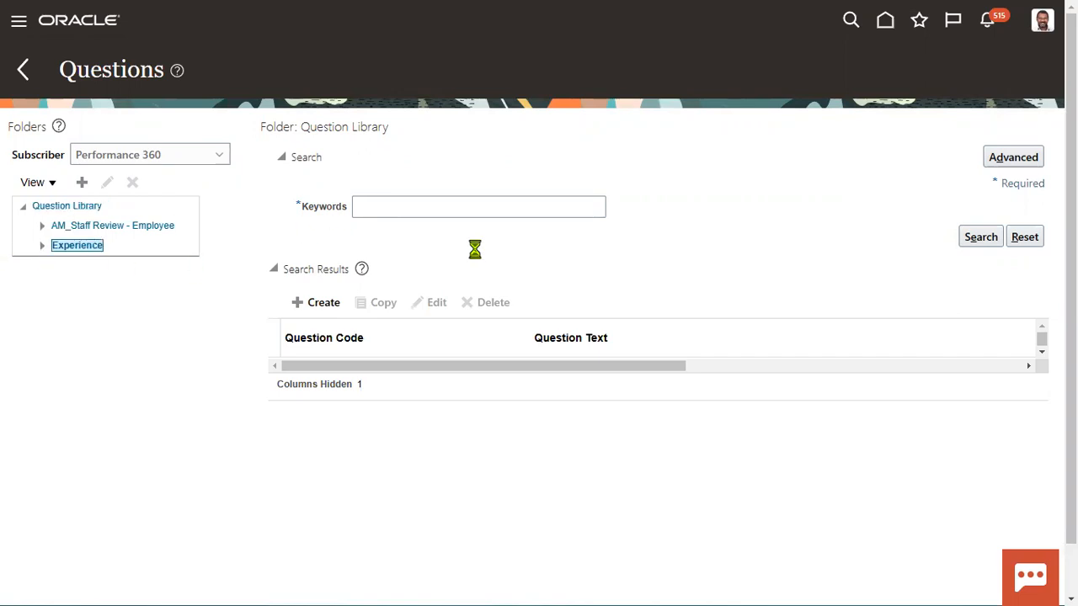
{"action": "left_click", "coordinate": [387, 372]}
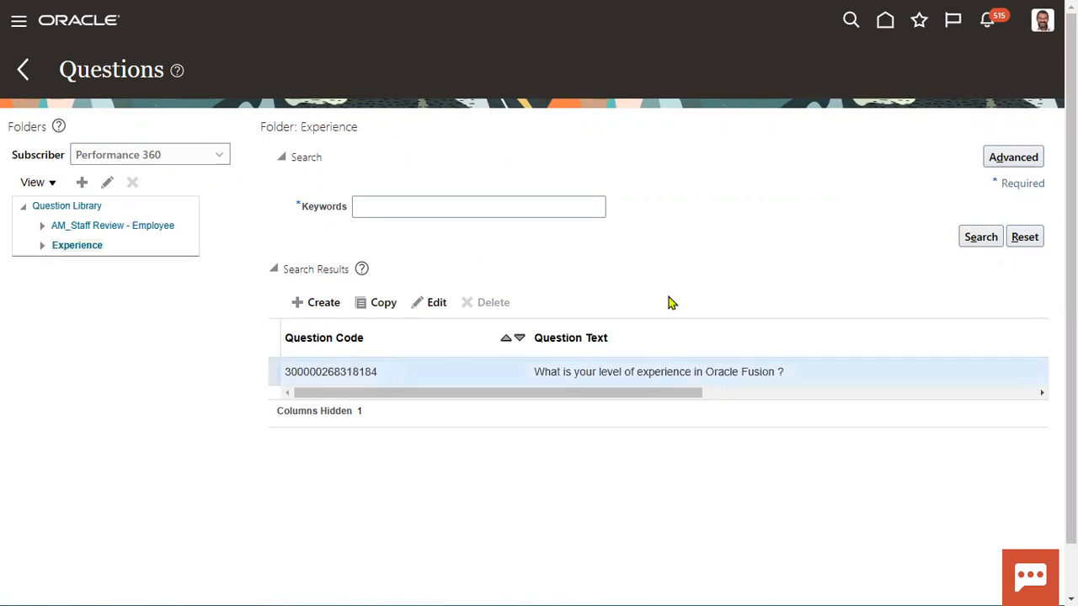
{"action": "left_click_drag", "start_coordinate": [358, 395], "coordinate": [396, 376]}
Step: View the question codes and texts in the AM_Staff Review - Employee folder
{"action": "left_click", "coordinate": [127, 225]}
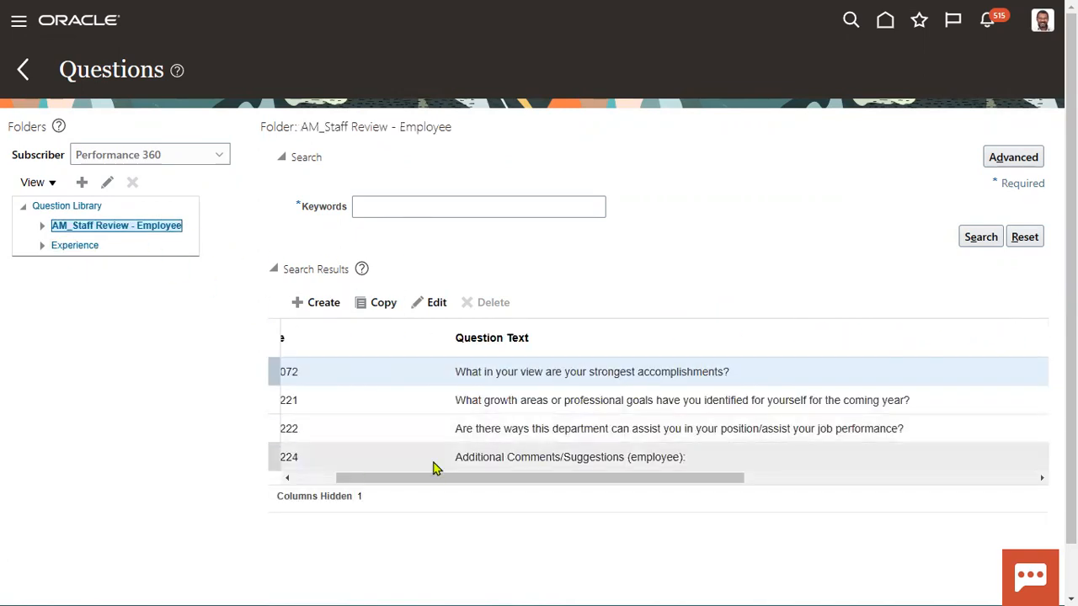
{"action": "left_click", "coordinate": [347, 465]}
{"action": "left_click_drag", "start_coordinate": [336, 478], "coordinate": [294, 478]}
{"action": "left_click", "coordinate": [592, 377]}
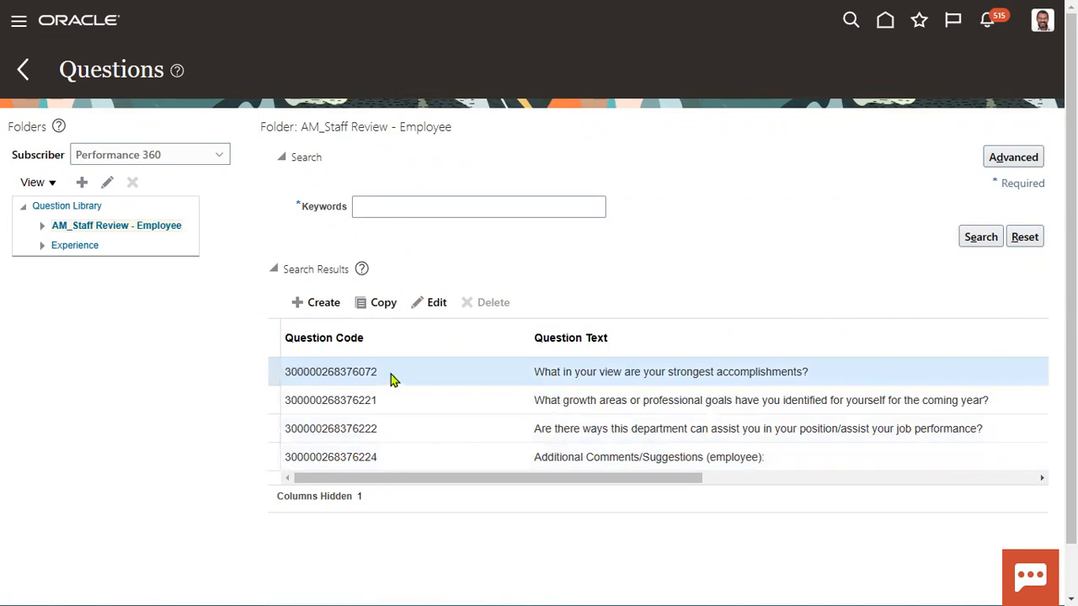
Step: Browse the questions stored in the Question Library root folder and select the question "Describe areas of strength."
{"action": "left_click", "coordinate": [82, 206]}
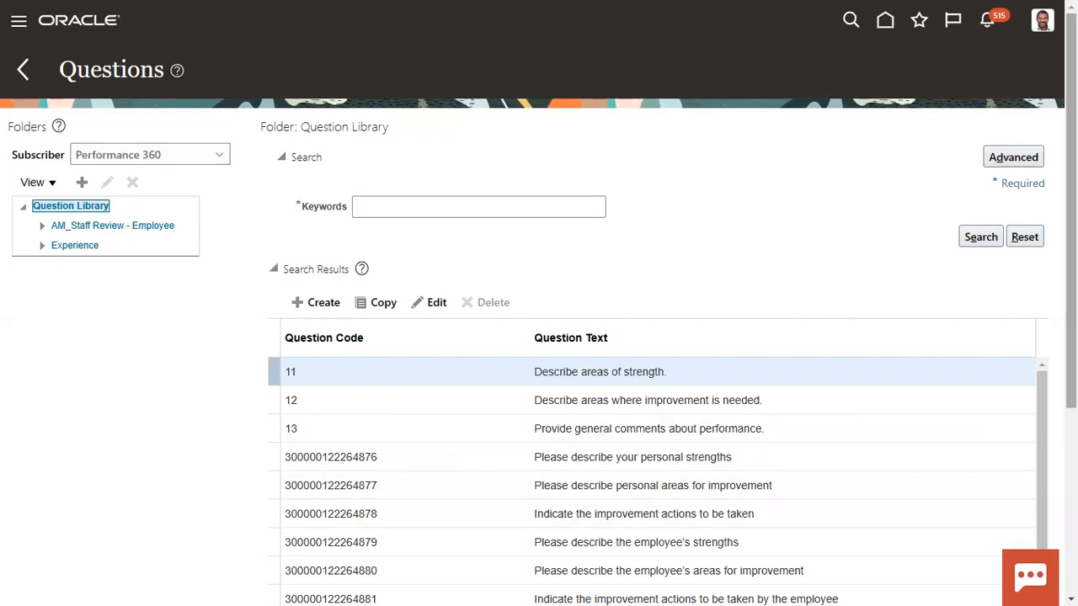
{"action": "scroll", "coordinate": [769, 409], "scroll_direction": "down", "scroll_amount": 1}
{"action": "left_click", "coordinate": [761, 394]}
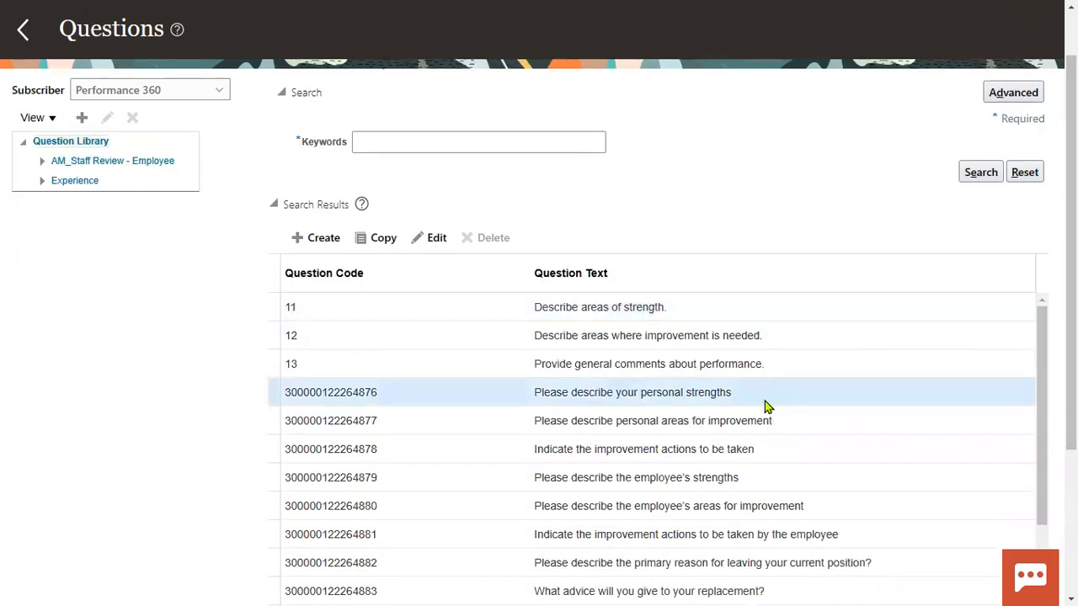
{"action": "left_click", "coordinate": [683, 425]}
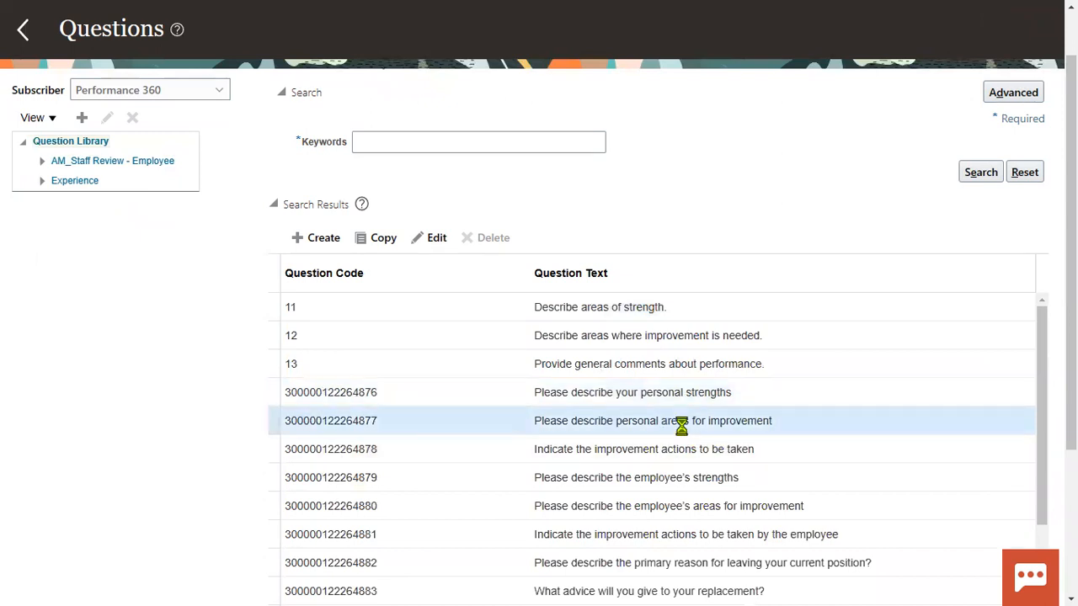
{"action": "left_click", "coordinate": [626, 450]}
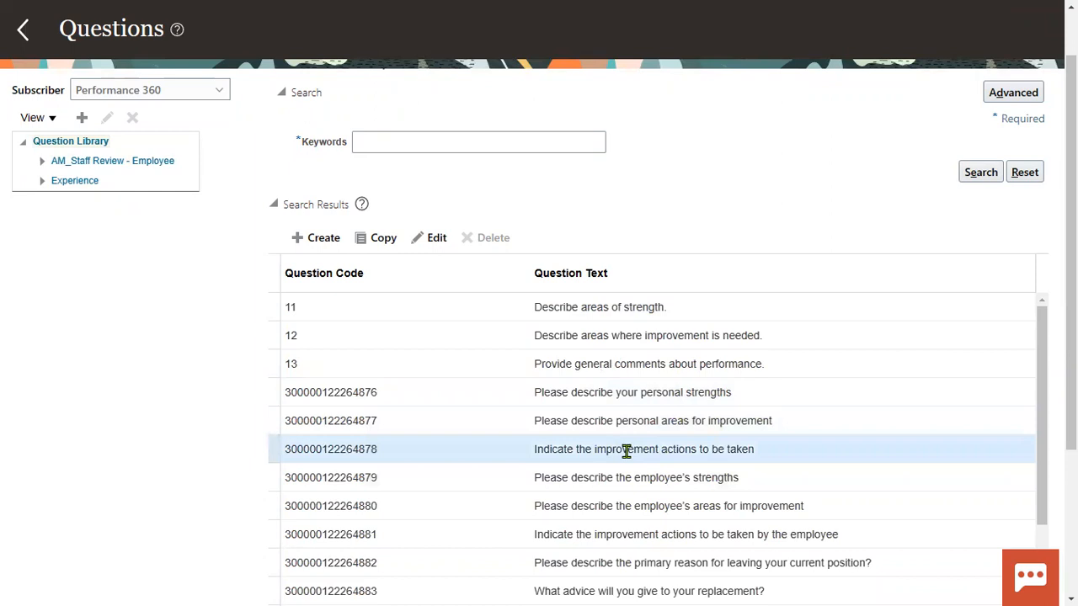
{"action": "left_click", "coordinate": [629, 309]}
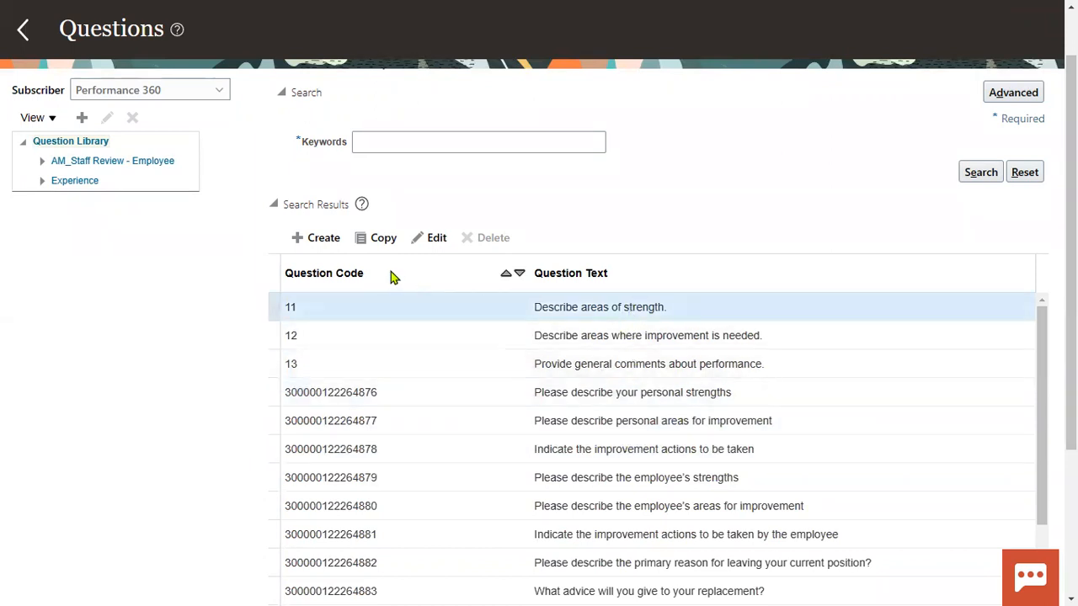
Step: Examine the details and question type choices of question 11 in its edit form, and leave it without saving
{"action": "left_click", "coordinate": [415, 244]}
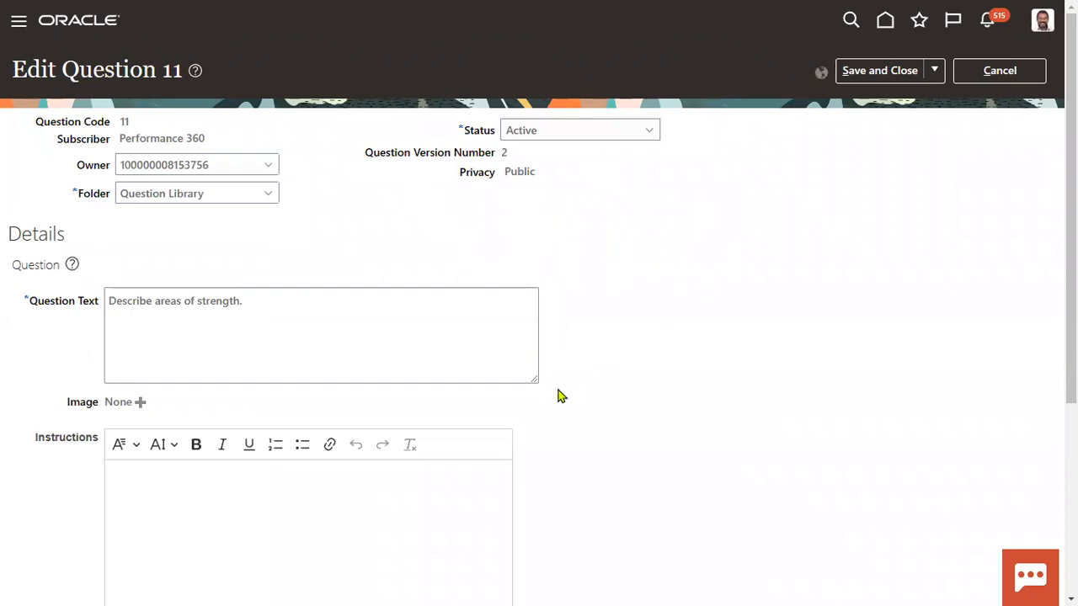
{"action": "left_click", "coordinate": [934, 71]}
{"action": "left_click", "coordinate": [825, 340]}
{"action": "scroll", "coordinate": [399, 415], "scroll_direction": "down", "scroll_amount": 2}
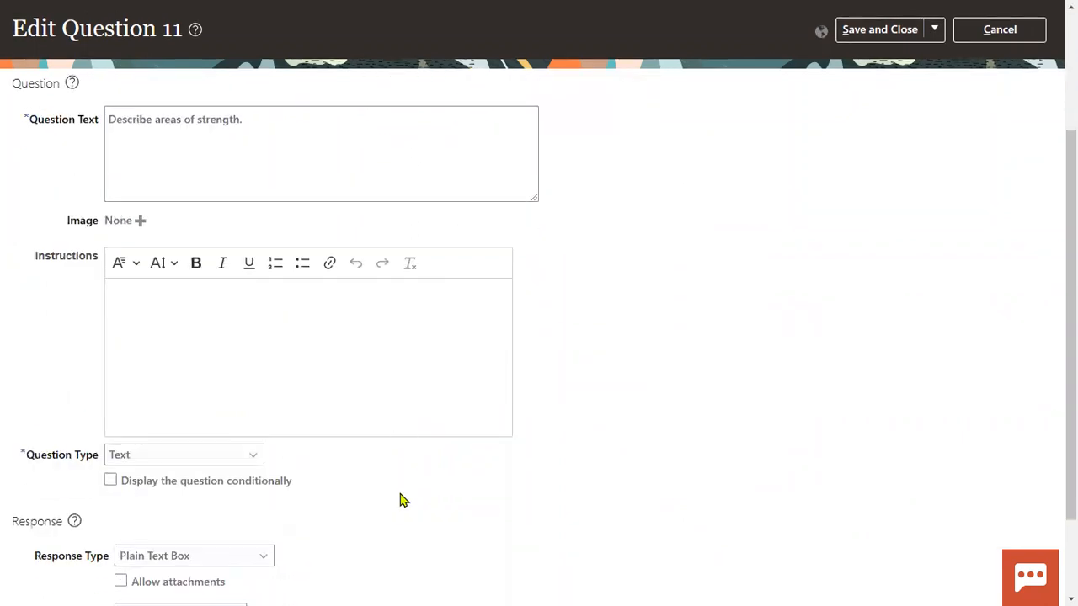
{"action": "left_click", "coordinate": [250, 460]}
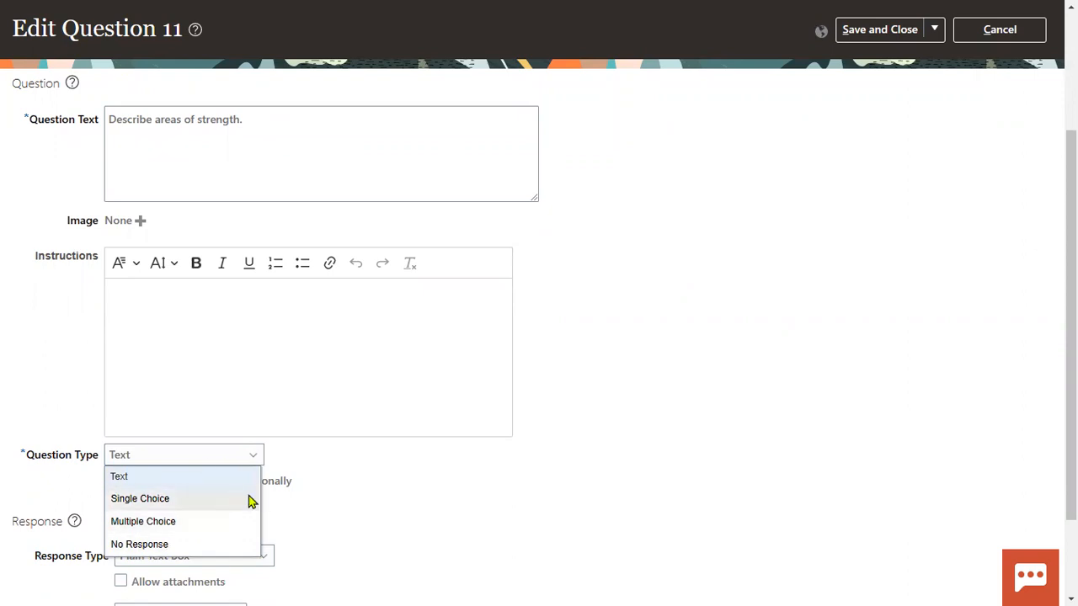
{"action": "left_click", "coordinate": [383, 495]}
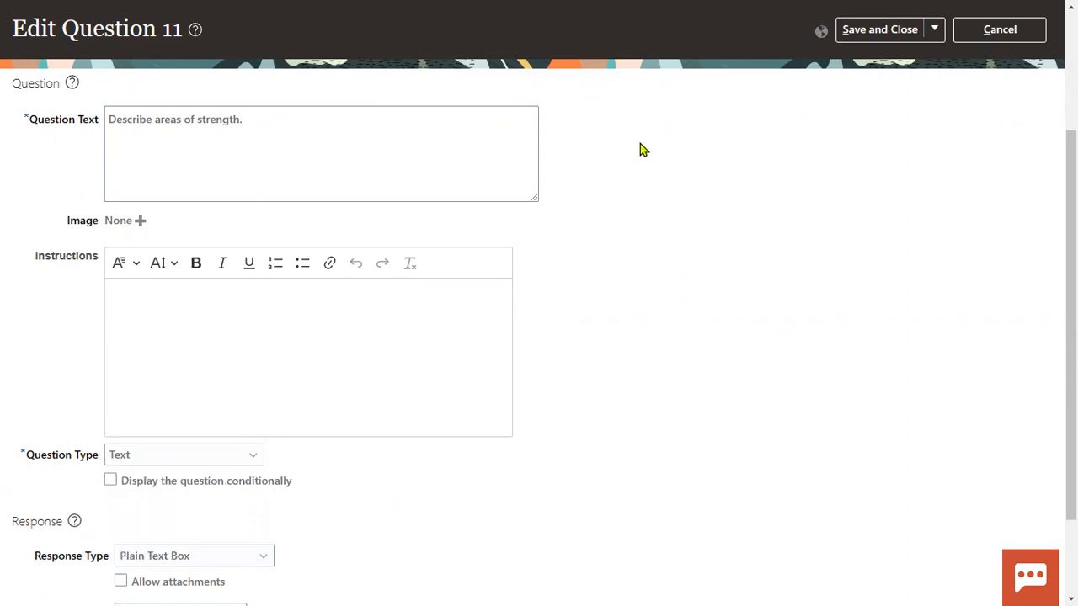
{"action": "scroll", "coordinate": [884, 185], "scroll_direction": "up", "scroll_amount": 3}
{"action": "left_click", "coordinate": [1002, 70]}
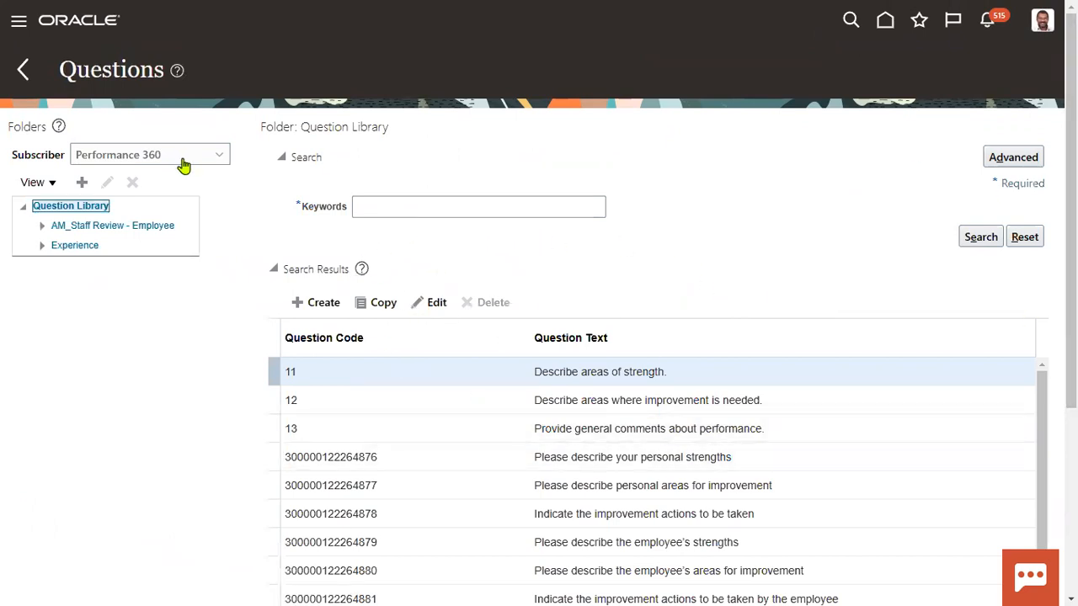
Step: Create a folder named XEROX in the Question Library
{"action": "left_click", "coordinate": [81, 182]}
{"action": "type", "text": "XEROX"}
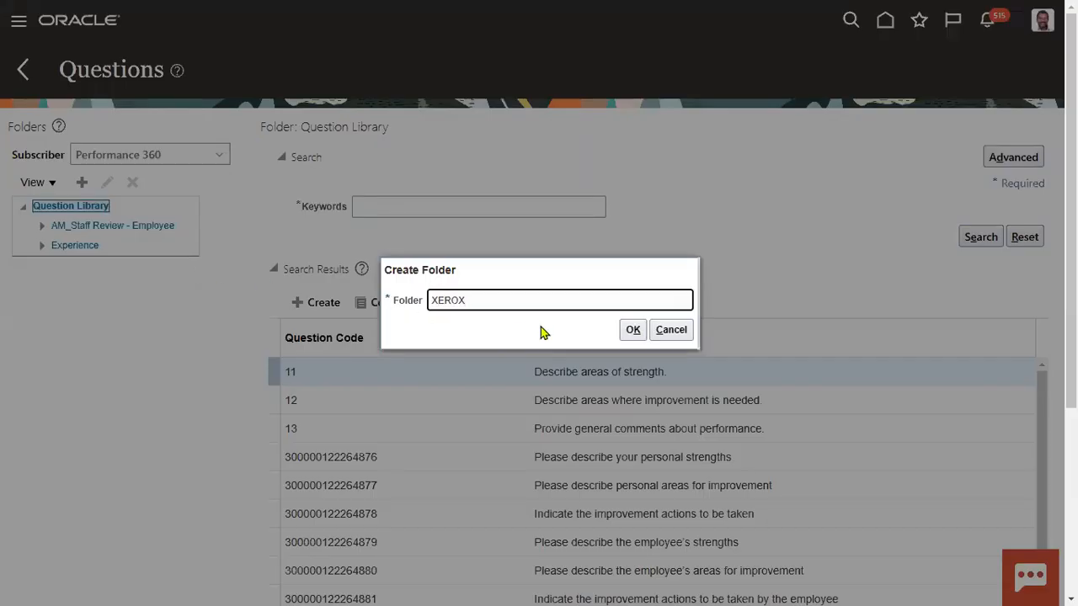
{"action": "left_click", "coordinate": [632, 330]}
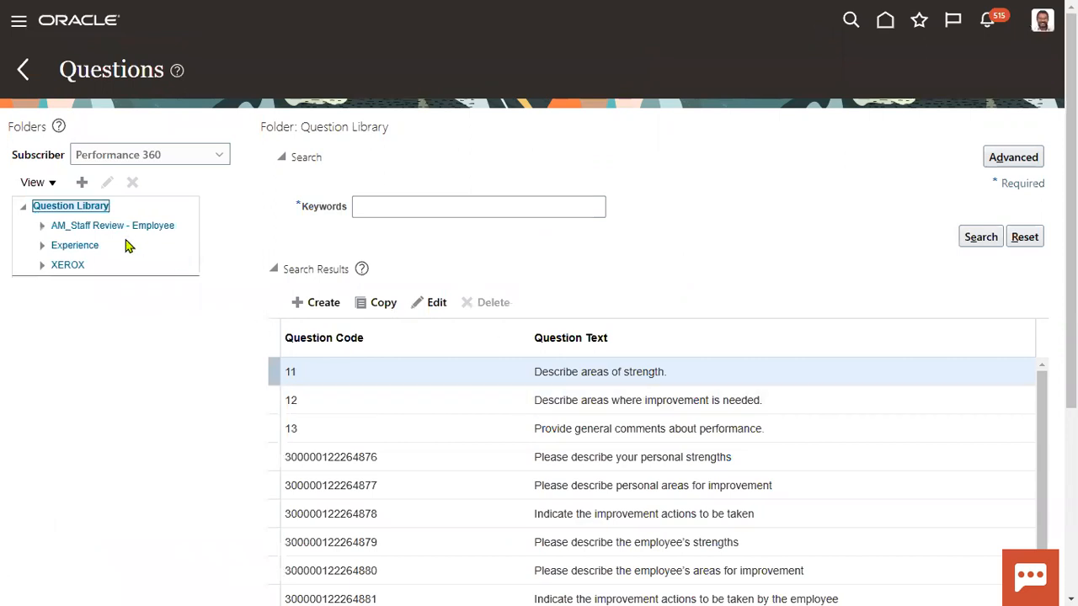
Step: Start a new question in the XEROX folder and set its status to Active
{"action": "left_click", "coordinate": [74, 264]}
{"action": "left_click", "coordinate": [318, 303]}
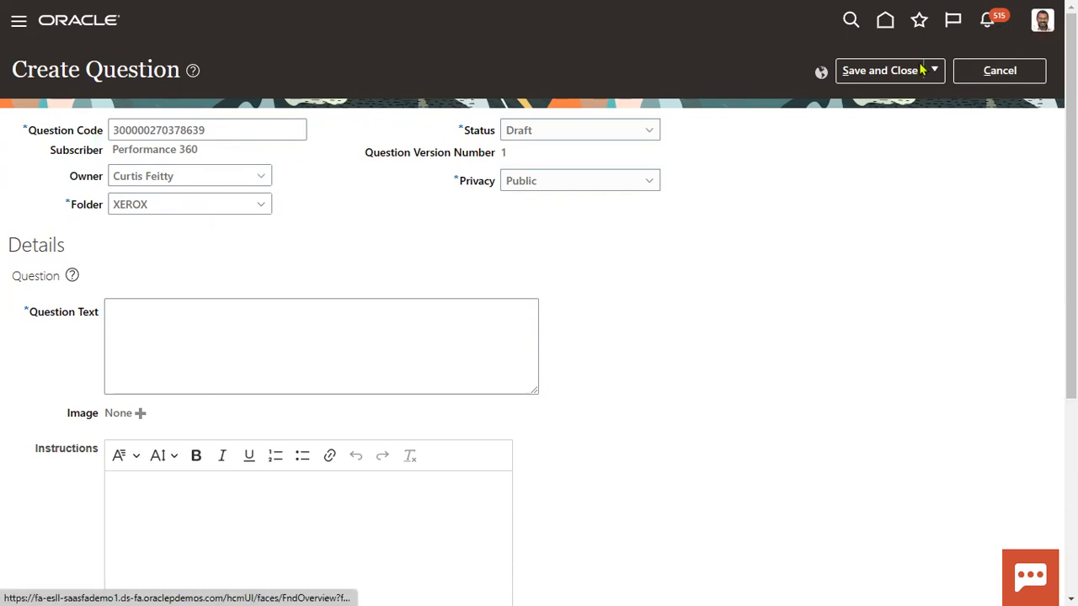
{"action": "left_click", "coordinate": [263, 205]}
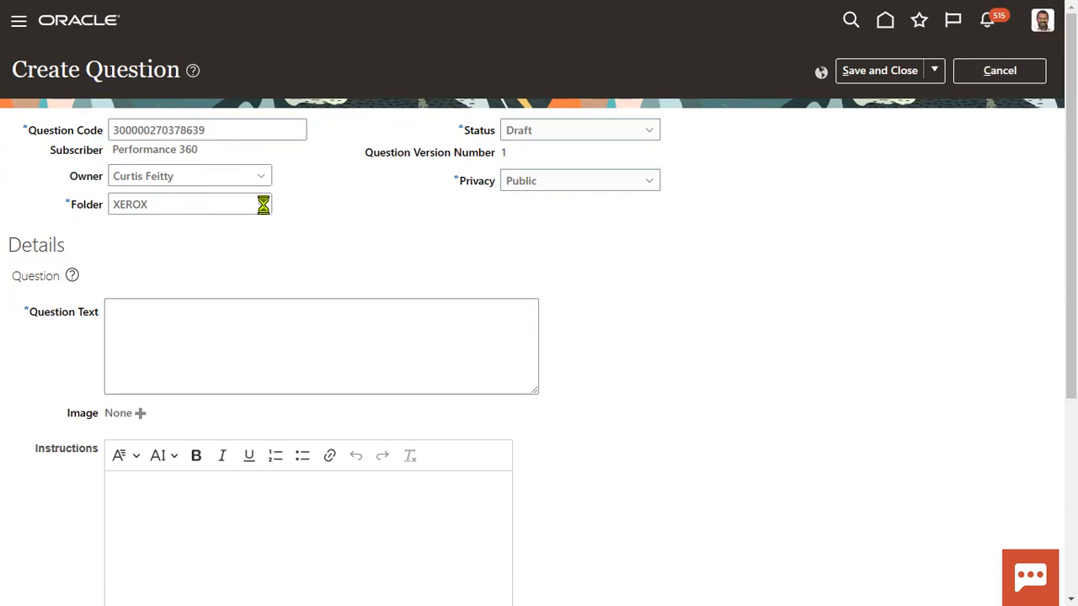
{"action": "left_click", "coordinate": [411, 244]}
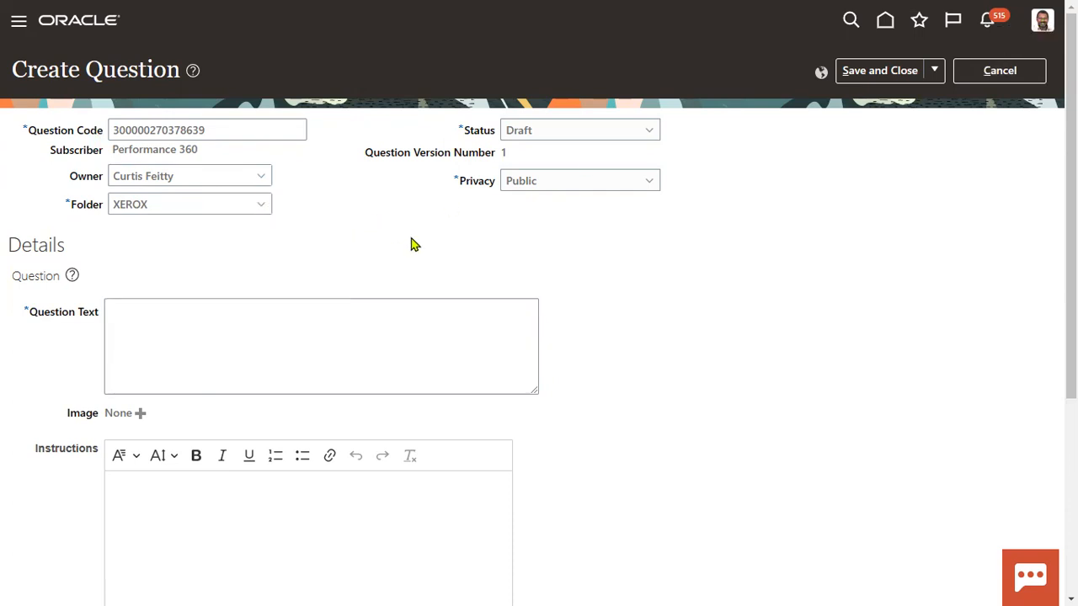
{"action": "left_click", "coordinate": [645, 132]}
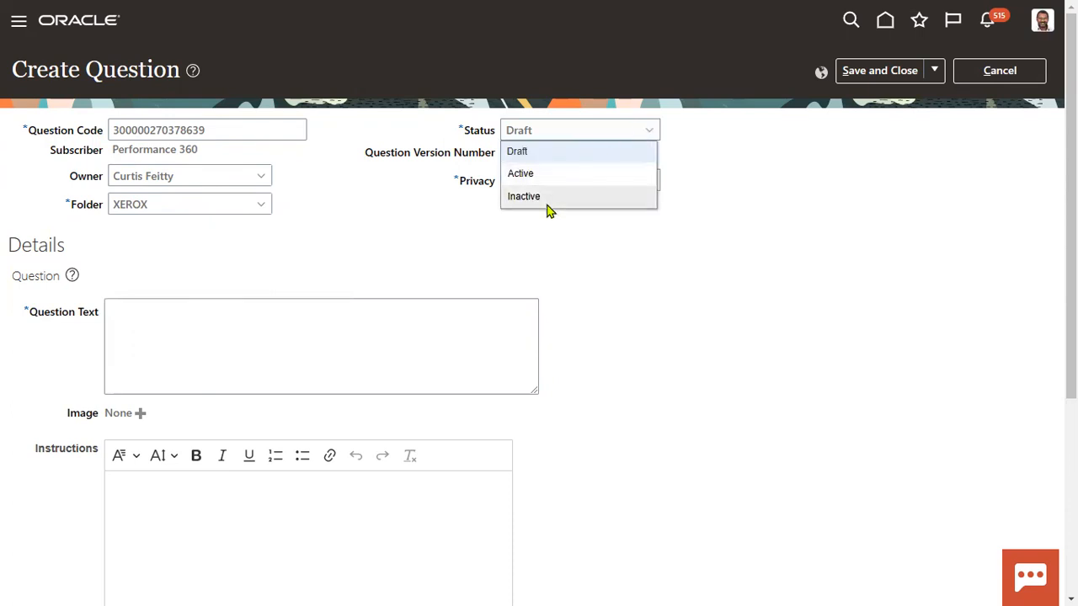
{"action": "left_click", "coordinate": [537, 175]}
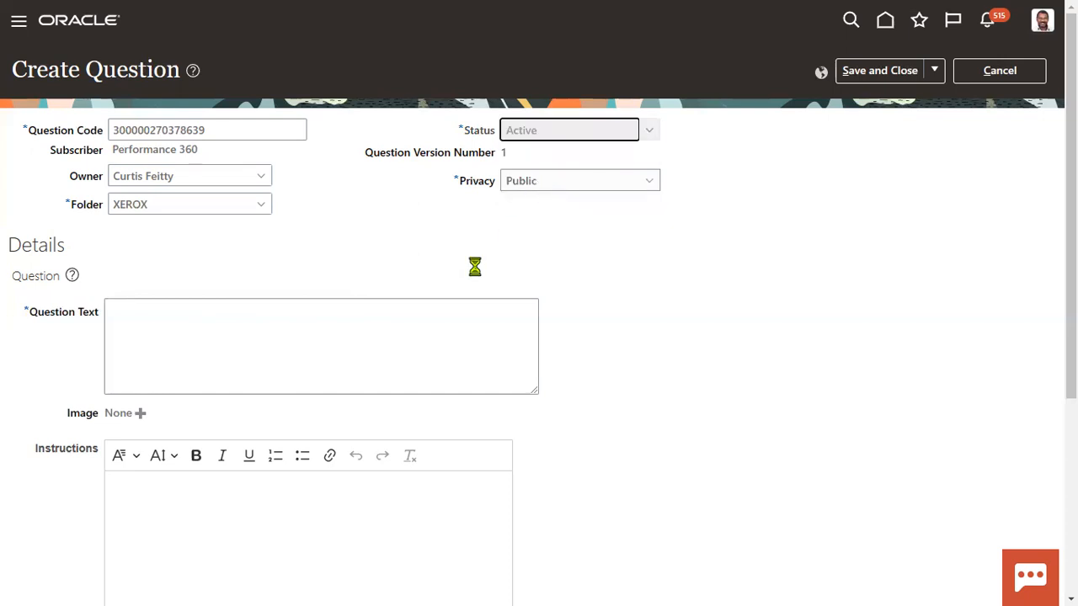
Step: Examine the Privacy options for the new question without changing the selection
{"action": "left_click", "coordinate": [628, 184]}
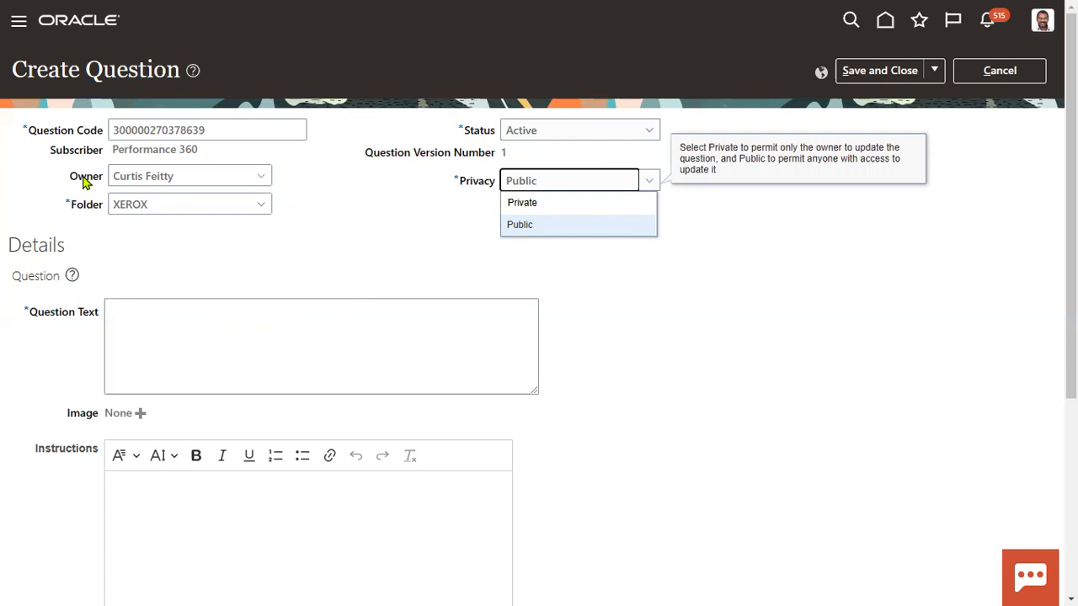
{"action": "left_click", "coordinate": [378, 238]}
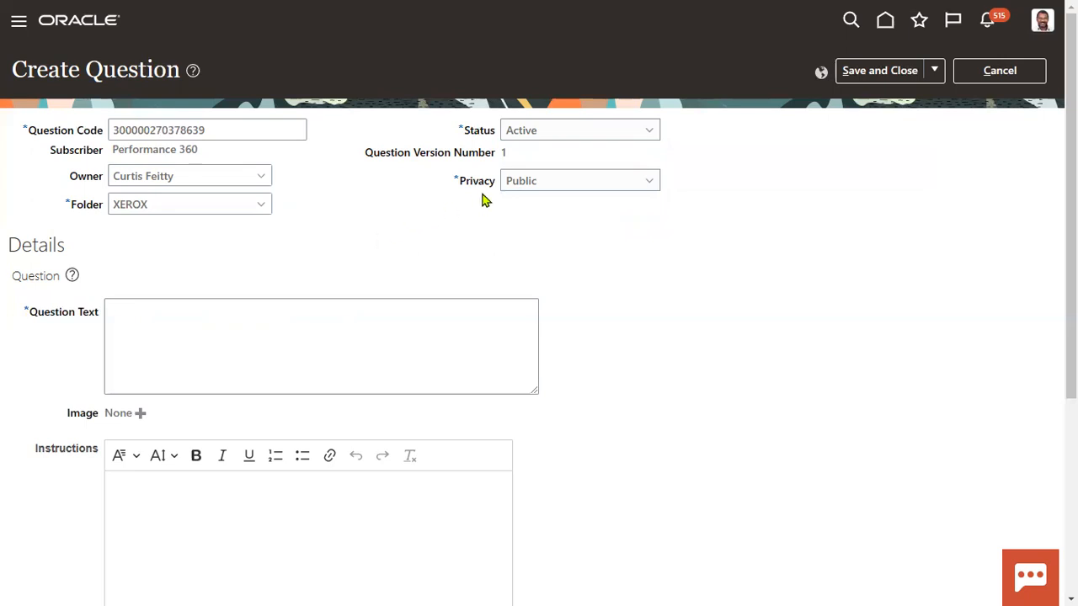
{"action": "left_click", "coordinate": [621, 180]}
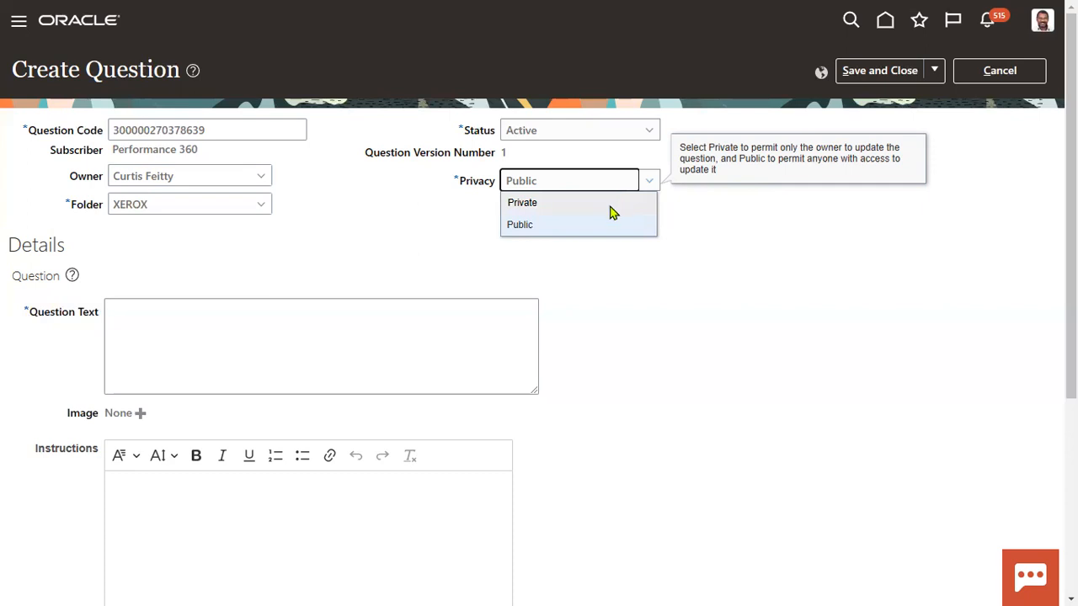
{"action": "left_click", "coordinate": [310, 262]}
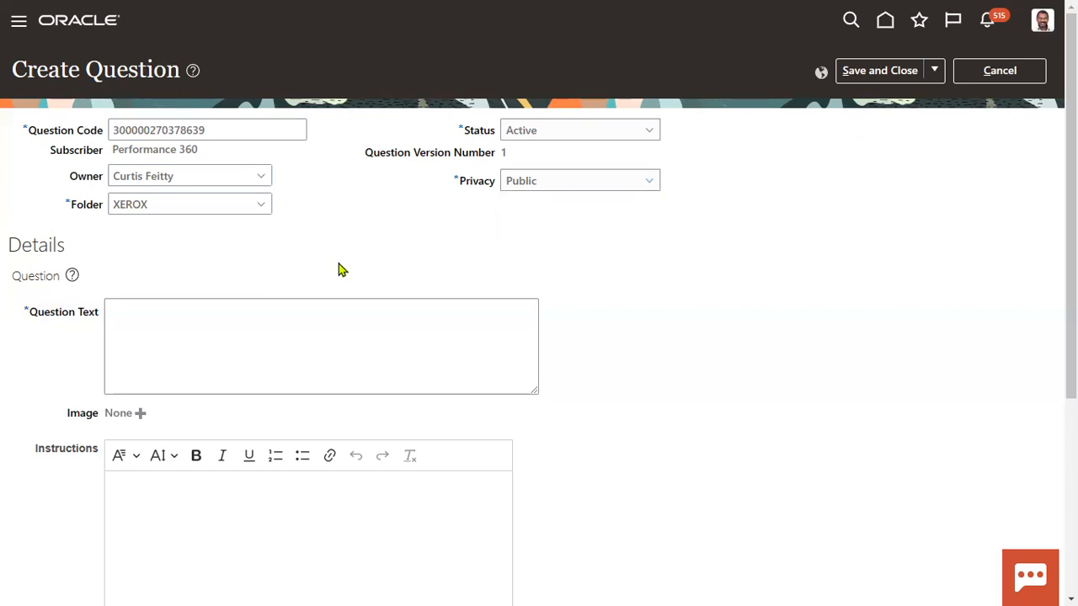
Step: Enter the question text "XEROX are you ready to face customer interaction in the Implementation phase?"
{"action": "left_click", "coordinate": [208, 322]}
{"action": "type", "text": "XEROX What "}
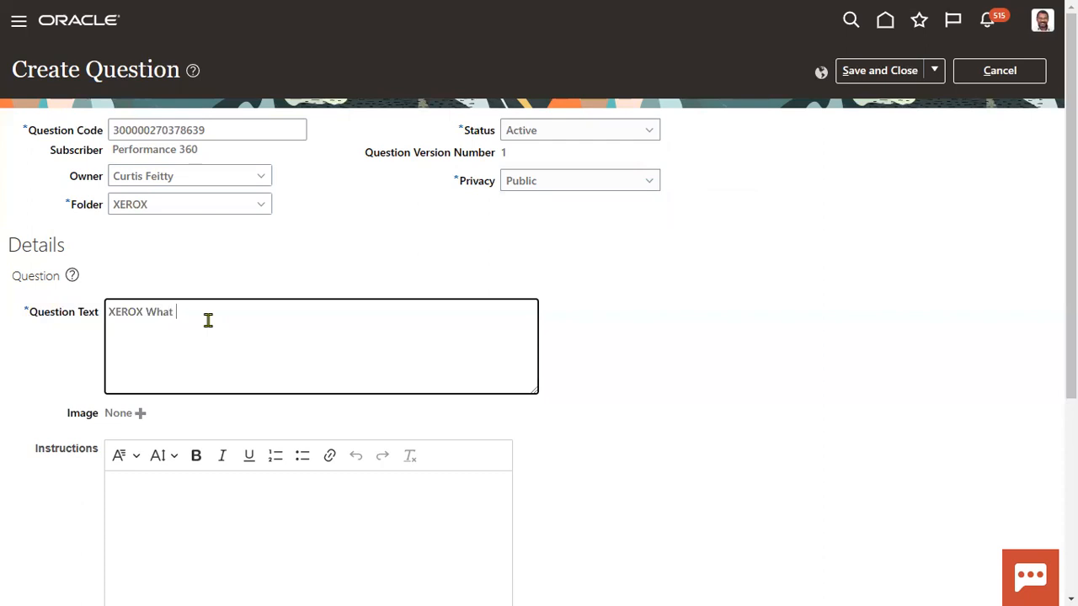
{"action": "type", "text": "are"}
{"action": "key", "text": "BackSpace"}
{"action": "key", "text": "BackSpace"}
{"action": "key", "text": "BackSpace"}
{"action": "key", "text": "BackSpace"}
{"action": "key", "text": "BackSpace"}
{"action": "key", "text": "BackSpace"}
{"action": "key", "text": "BackSpace"}
{"action": "key", "text": "BackSpace"}
{"action": "type", "text": "a"}
{"action": "key", "text": "BackSpace"}
{"action": "type", "text": "are uo"}
{"action": "key", "text": "BackSpace"}
{"action": "key", "text": "BackSpace"}
{"action": "type", "text": "you ready for"}
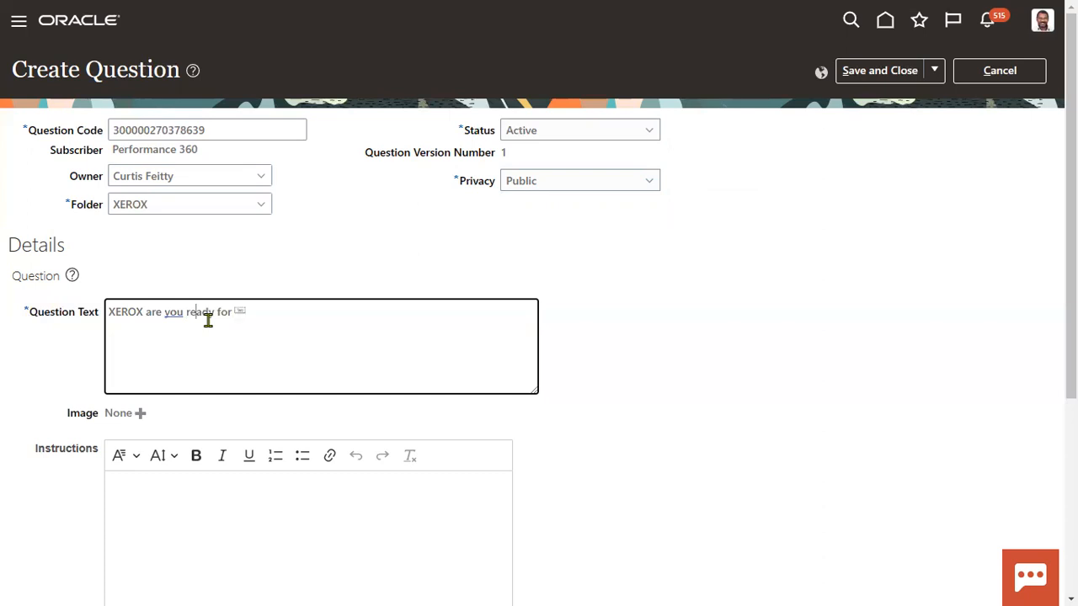
{"action": "key", "text": "BackSpace"}
{"action": "key", "text": "BackSpace"}
{"action": "key", "text": "BackSpace"}
{"action": "type", "text": "to face customer interac"}
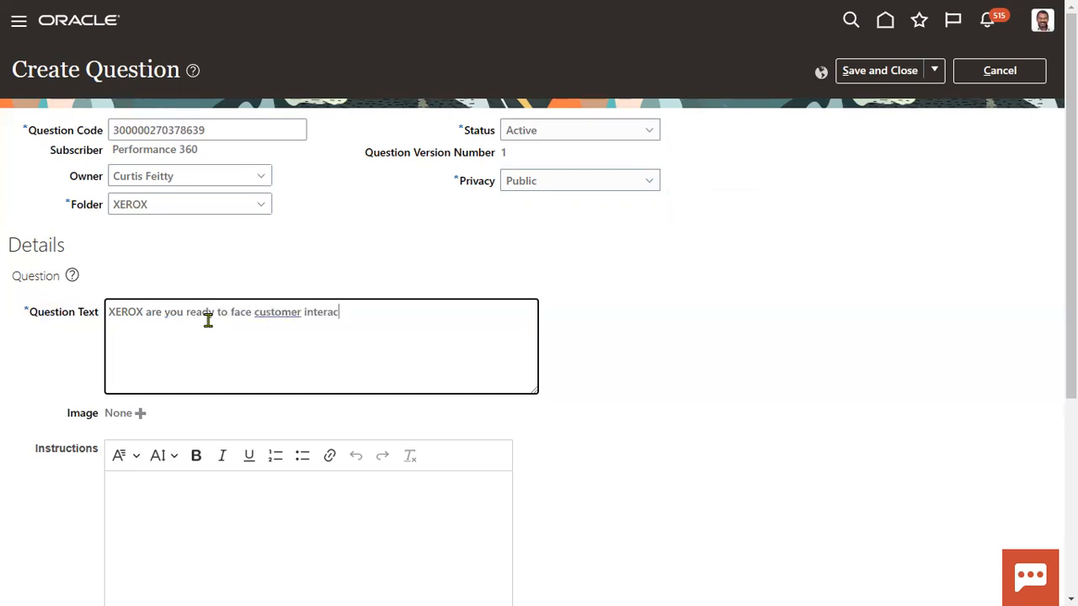
{"action": "type", "text": "tion?"}
{"action": "right_click", "coordinate": [280, 311]}
{"action": "left_click", "coordinate": [358, 312]}
{"action": "type", "text": "in the "}
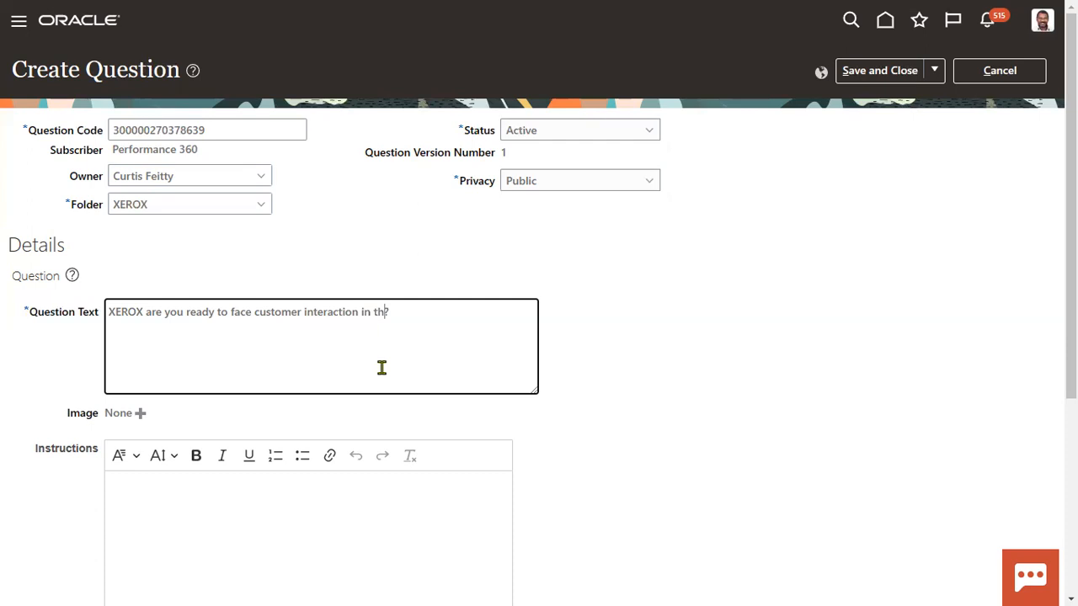
{"action": "type", "text": "Implementation phase"}
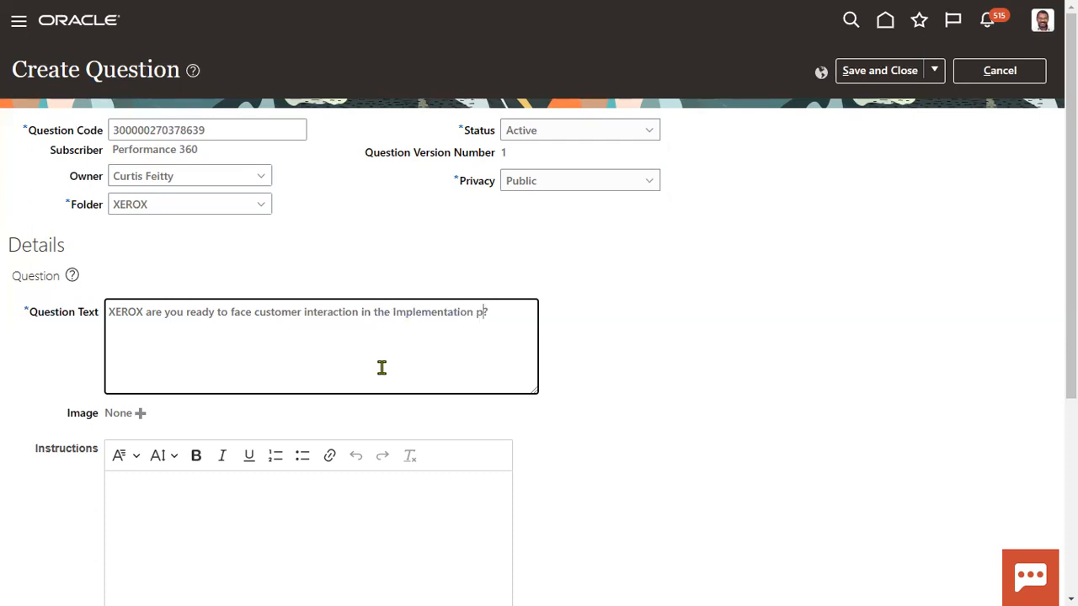
{"action": "left_click", "coordinate": [693, 403]}
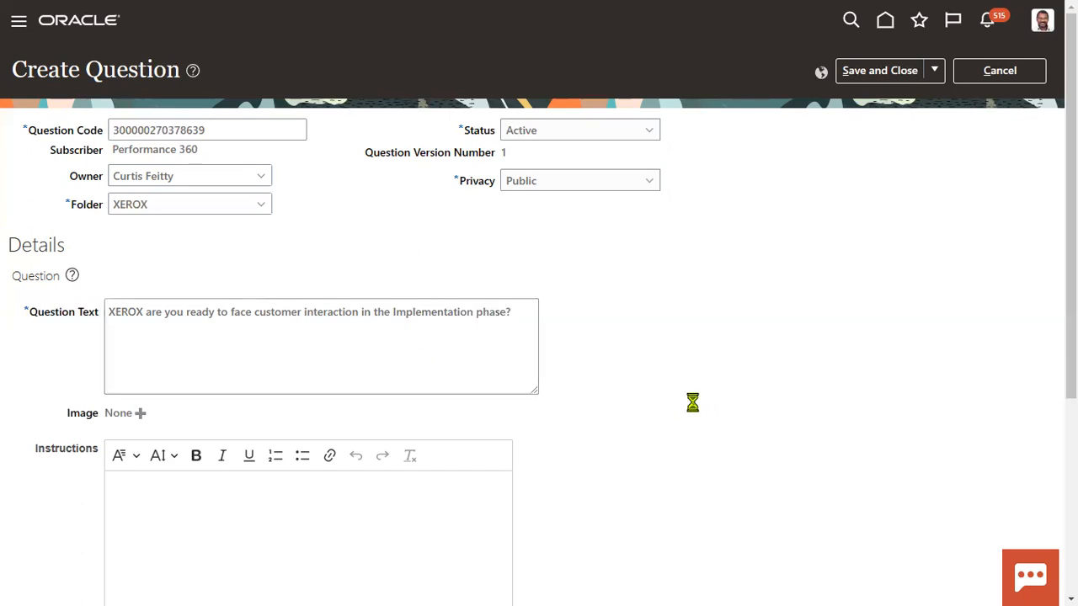
Step: Set the new question's type to Single Choice, leaving its instructions empty
{"action": "scroll", "coordinate": [620, 407], "scroll_direction": "down", "scroll_amount": 2}
{"action": "left_click", "coordinate": [160, 313]}
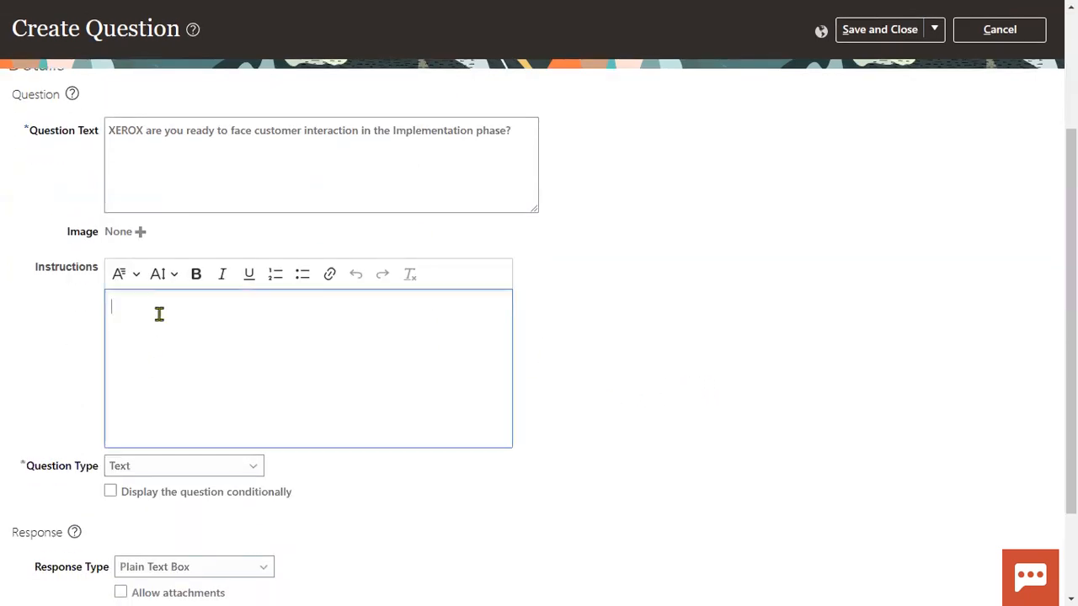
{"action": "scroll", "coordinate": [331, 400], "scroll_direction": "down", "scroll_amount": 2}
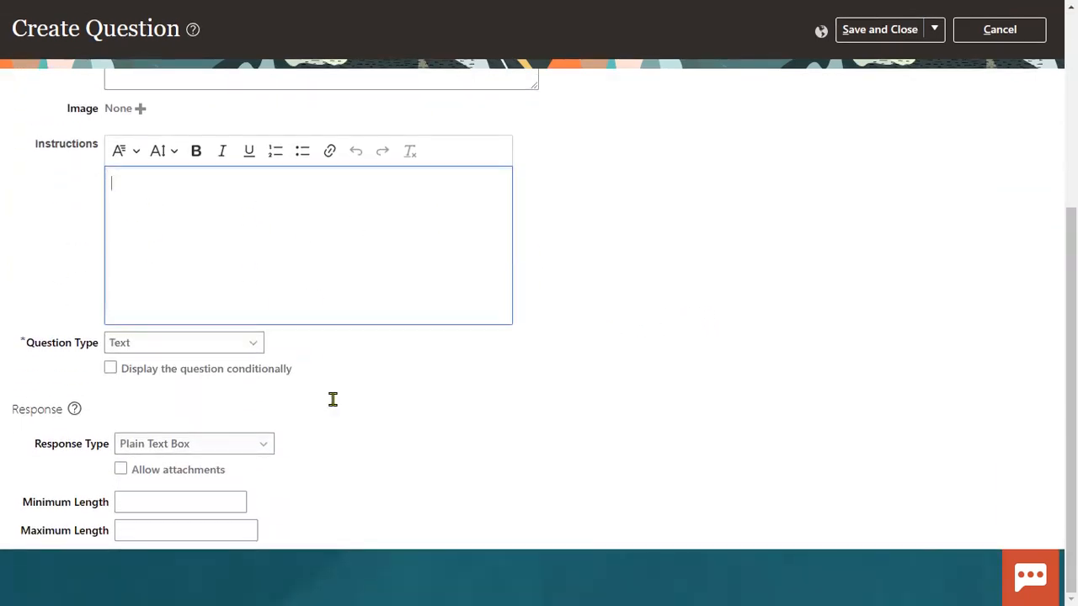
{"action": "left_click", "coordinate": [201, 349]}
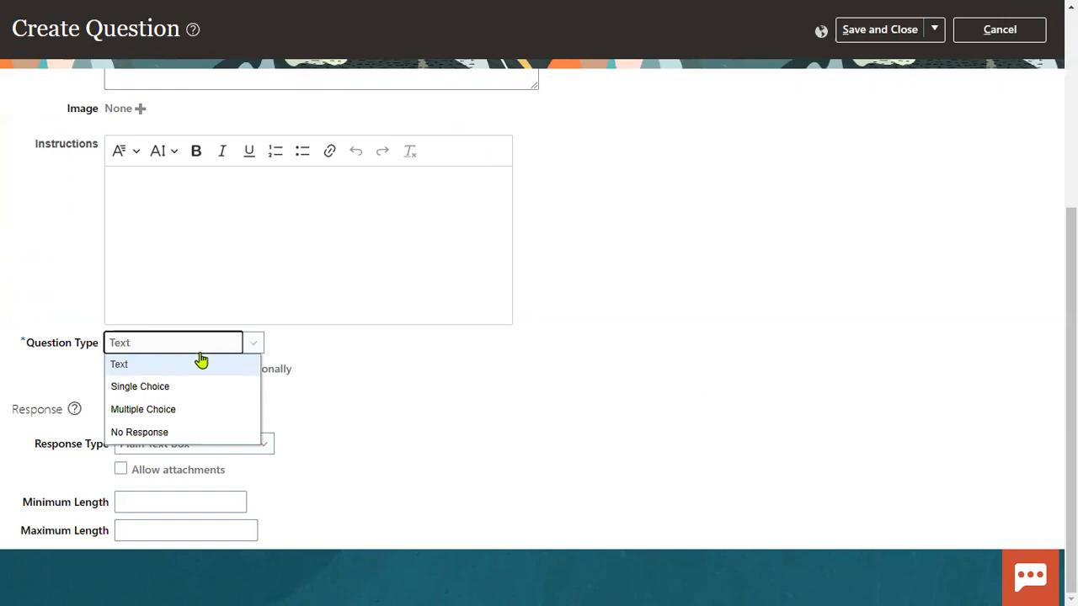
{"action": "left_click", "coordinate": [193, 387]}
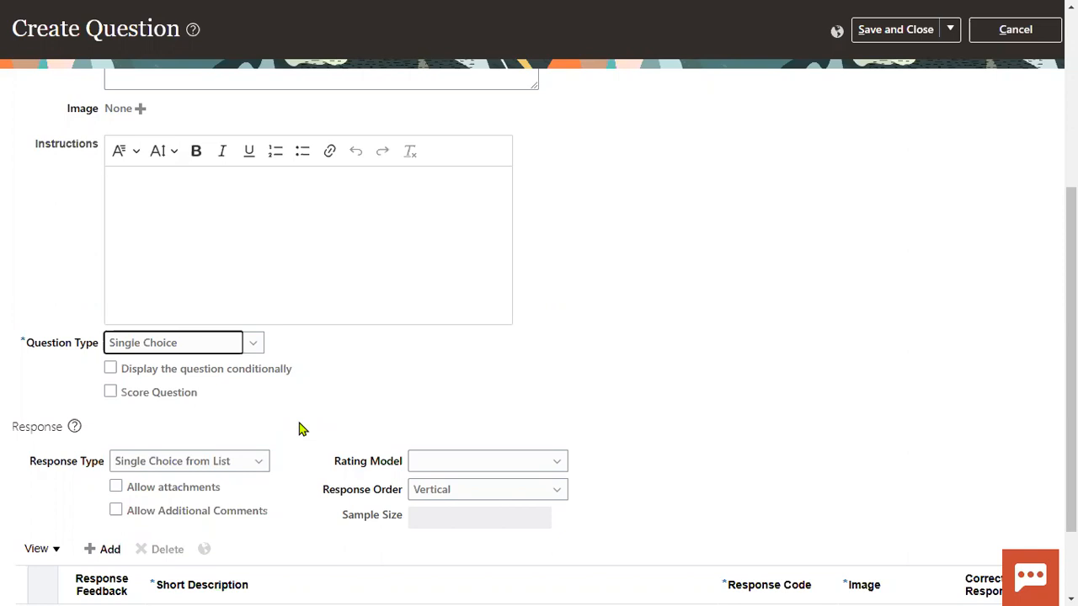
Step: Enable conditional display of the question and examine the Controlling Question Code and Controlling Response settings
{"action": "left_click", "coordinate": [247, 376]}
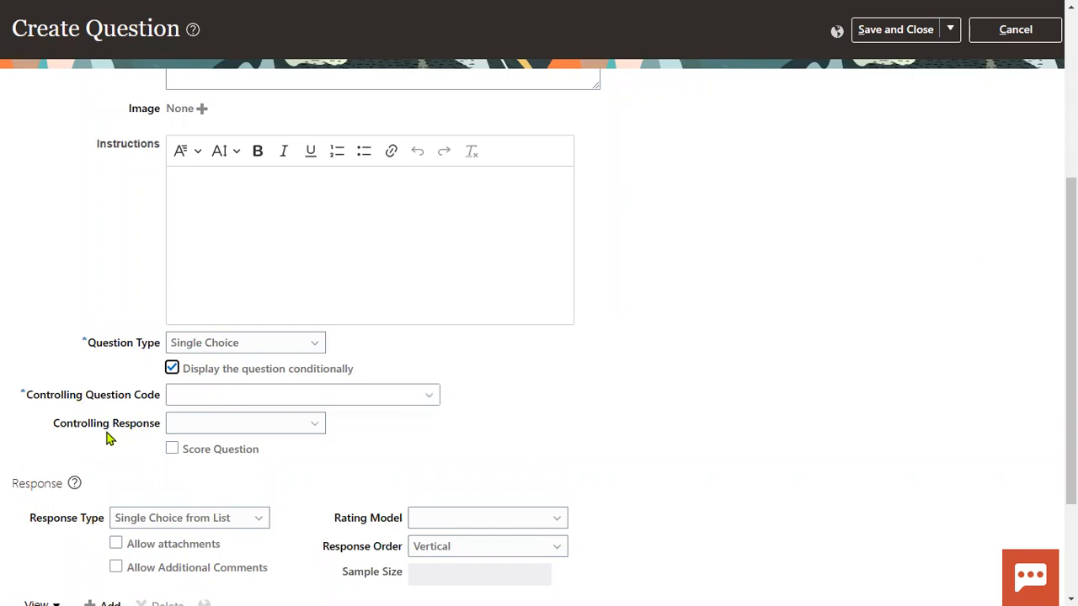
{"action": "left_click", "coordinate": [426, 395]}
{"action": "left_click", "coordinate": [545, 381]}
{"action": "scroll", "coordinate": [108, 269], "scroll_direction": "up", "scroll_amount": 5}
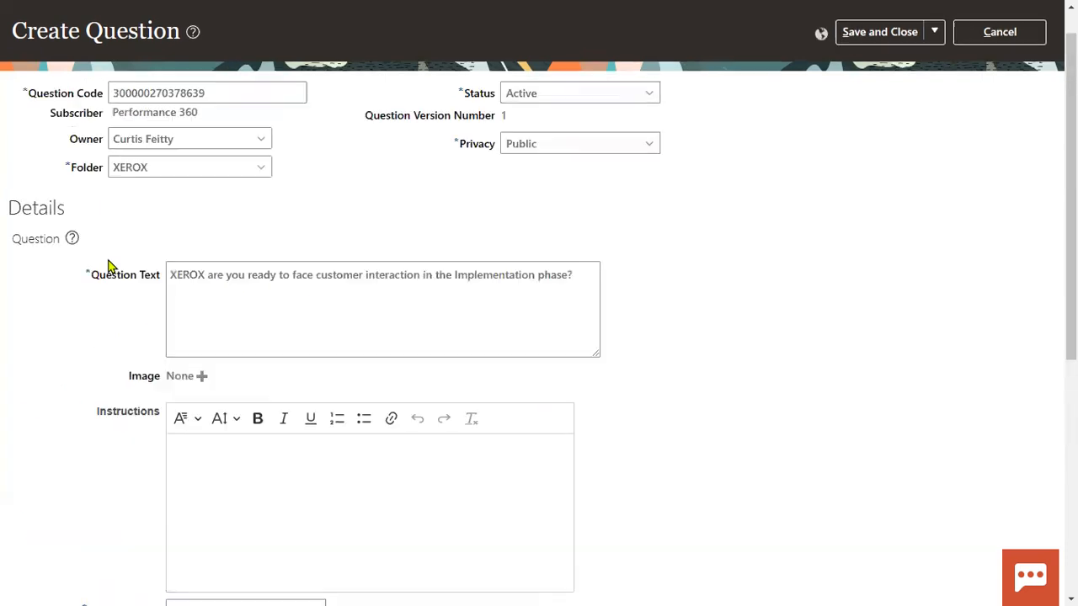
{"action": "left_click_drag", "start_coordinate": [13, 70], "coordinate": [179, 74]}
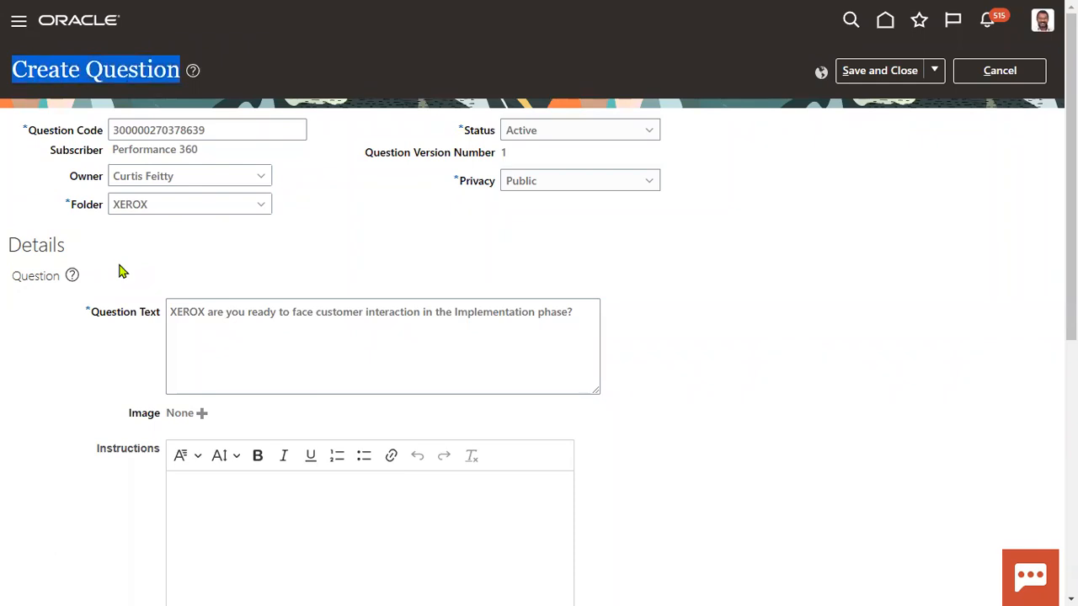
{"action": "scroll", "coordinate": [125, 282], "scroll_direction": "down", "scroll_amount": 2}
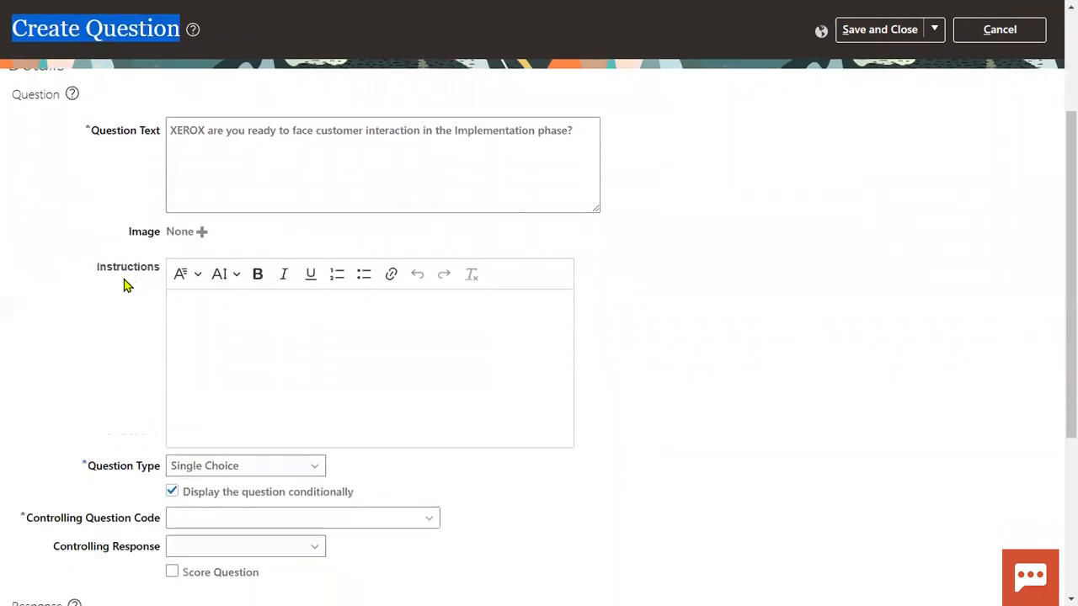
{"action": "scroll", "coordinate": [125, 285], "scroll_direction": "down", "scroll_amount": 2}
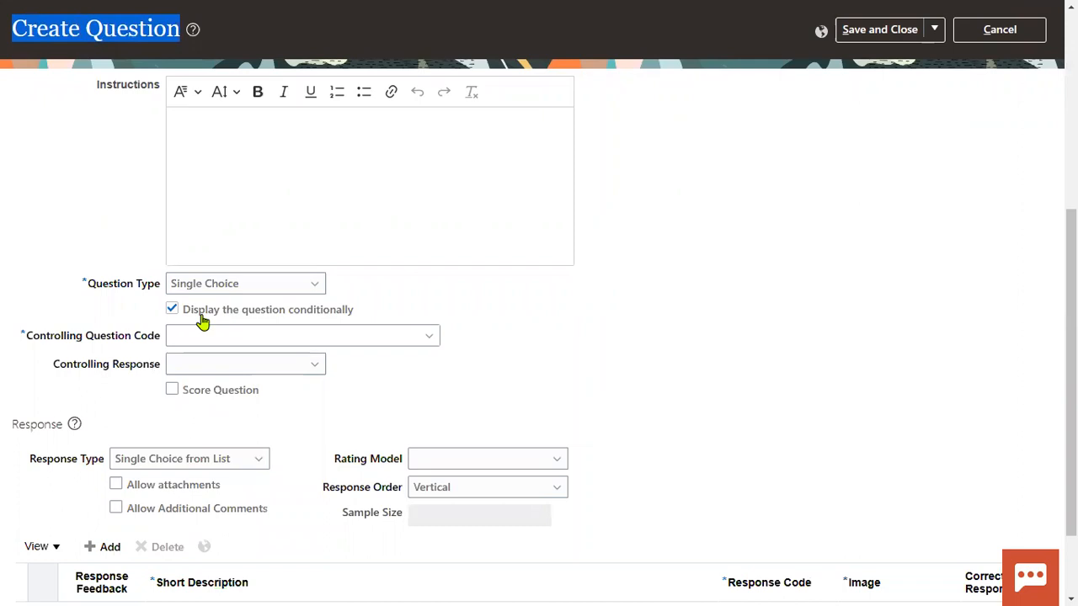
{"action": "left_click_drag", "start_coordinate": [25, 337], "coordinate": [162, 338]}
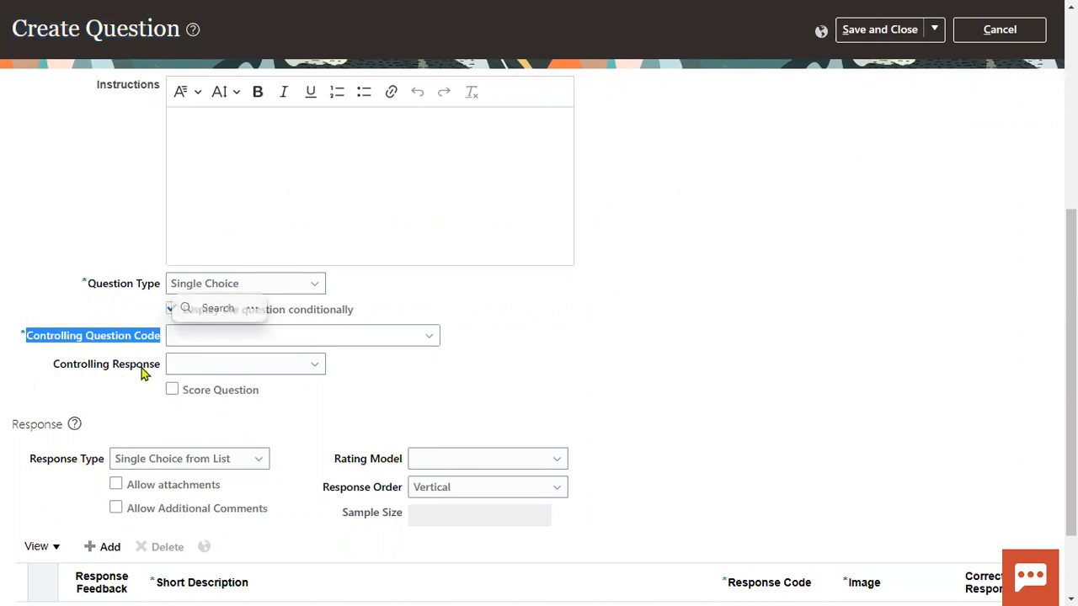
Step: Enable question scoring to inspect the response table's score settings, and turn off both scoring and conditional display
{"action": "left_click", "coordinate": [205, 412]}
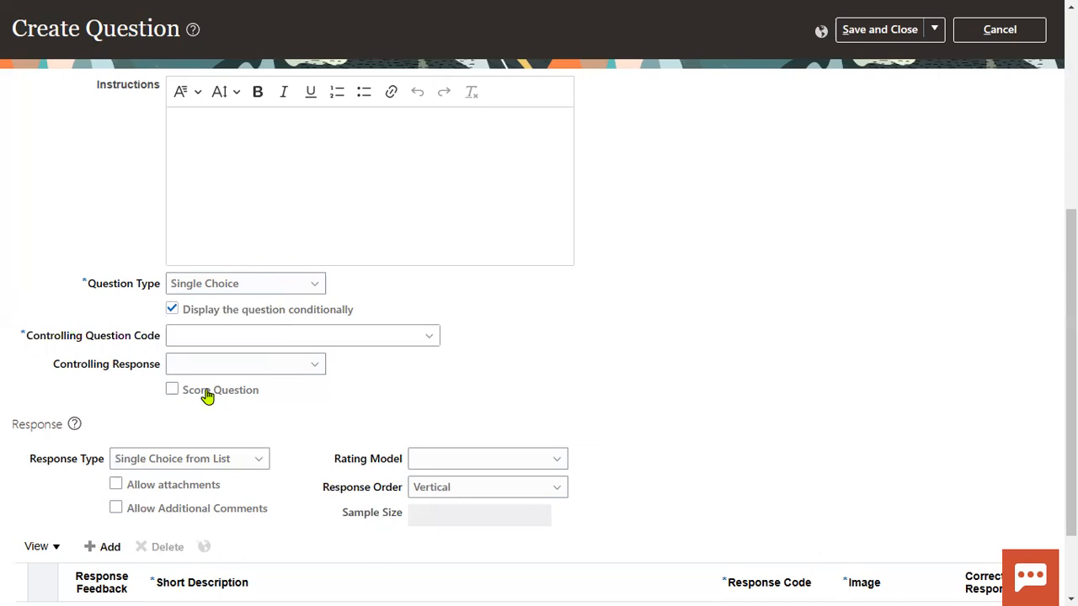
{"action": "left_click", "coordinate": [206, 395]}
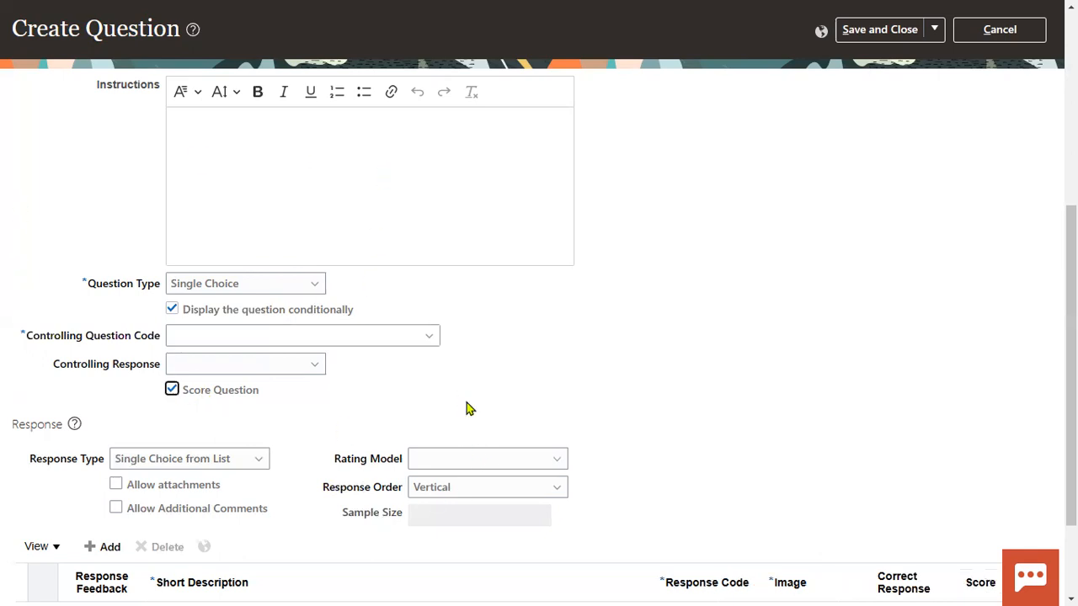
{"action": "scroll", "coordinate": [720, 372], "scroll_direction": "down", "scroll_amount": 3}
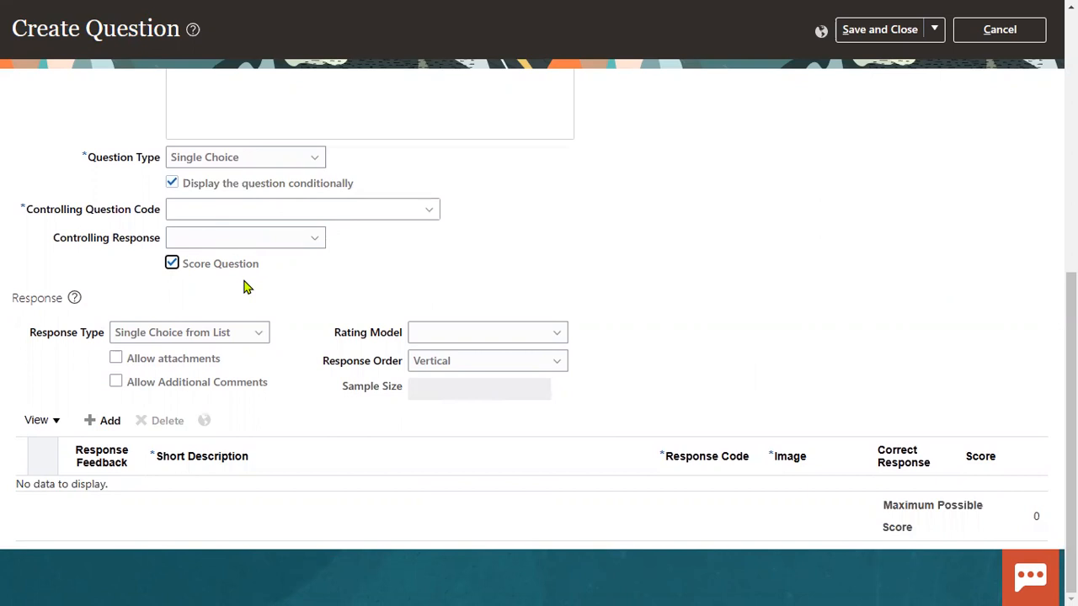
{"action": "left_click", "coordinate": [212, 187]}
{"action": "left_click", "coordinate": [182, 268]}
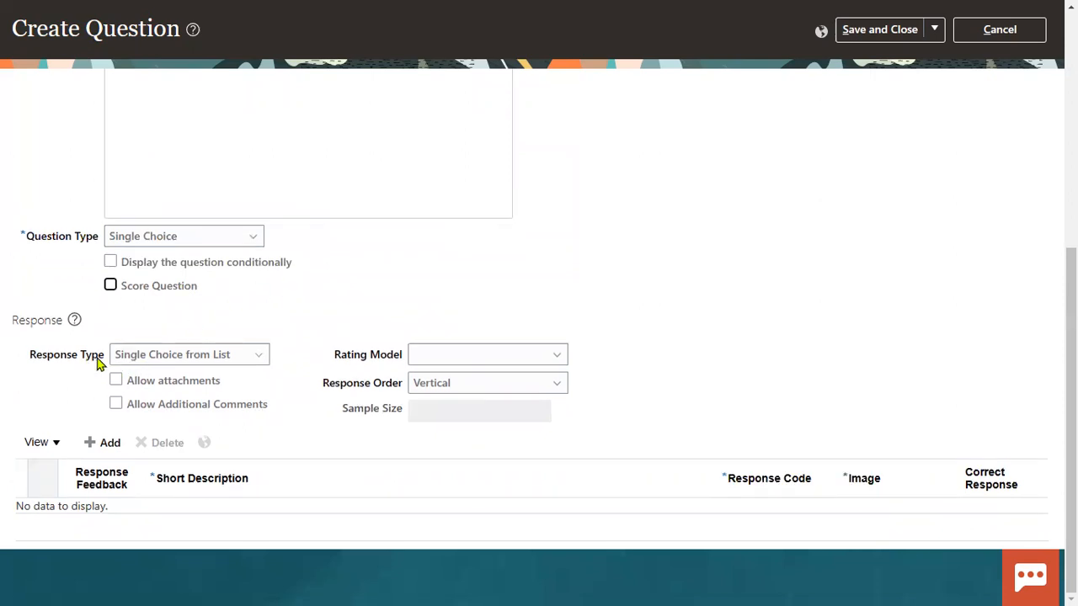
Step: Examine the Response Type, Rating Model and Response Order choices without changing them
{"action": "left_click", "coordinate": [239, 357]}
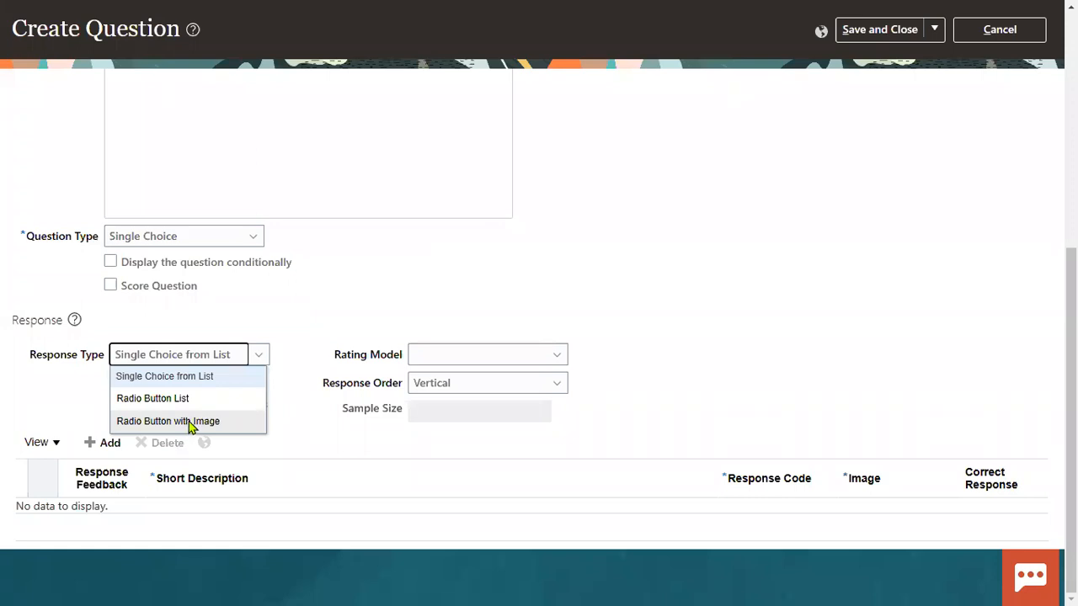
{"action": "left_click", "coordinate": [510, 360]}
{"action": "left_click", "coordinate": [416, 320]}
{"action": "left_click", "coordinate": [463, 385]}
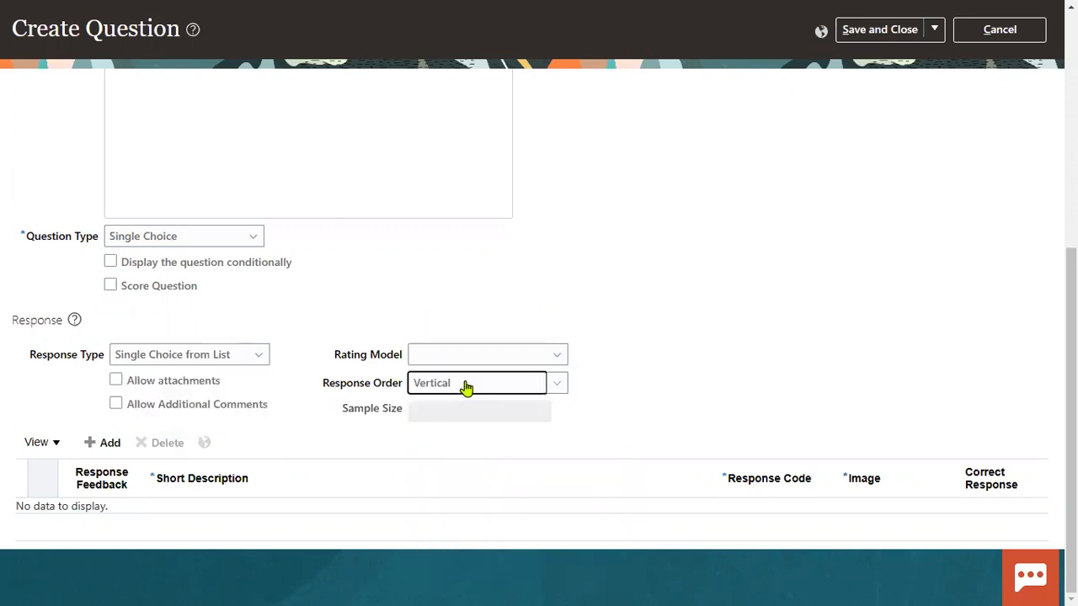
{"action": "left_click", "coordinate": [369, 434]}
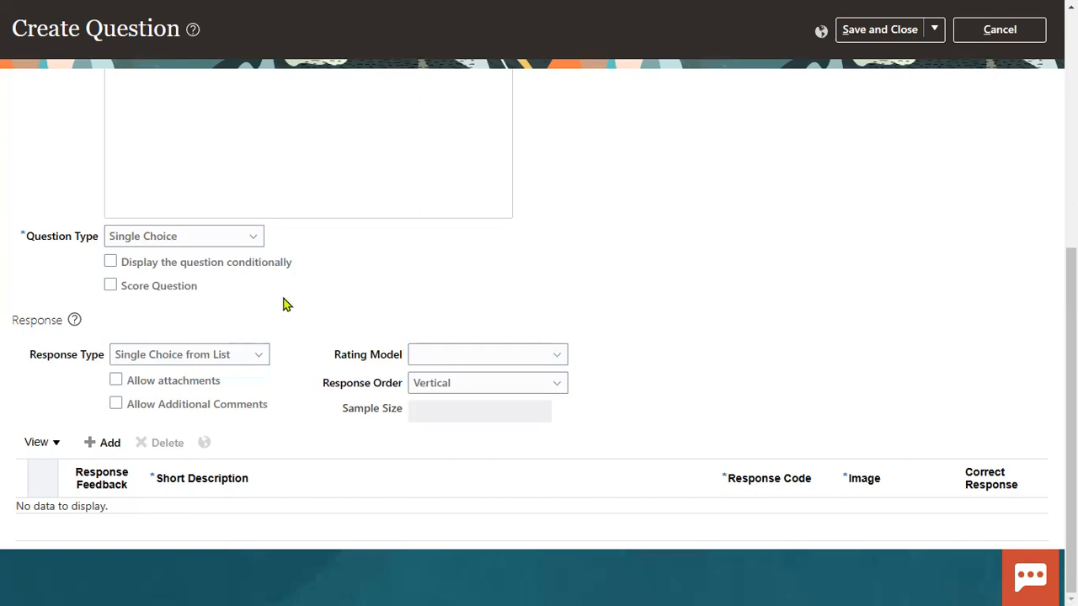
Step: Set the question's rating model to Yes/No to supply its responses
{"action": "left_click", "coordinate": [551, 356]}
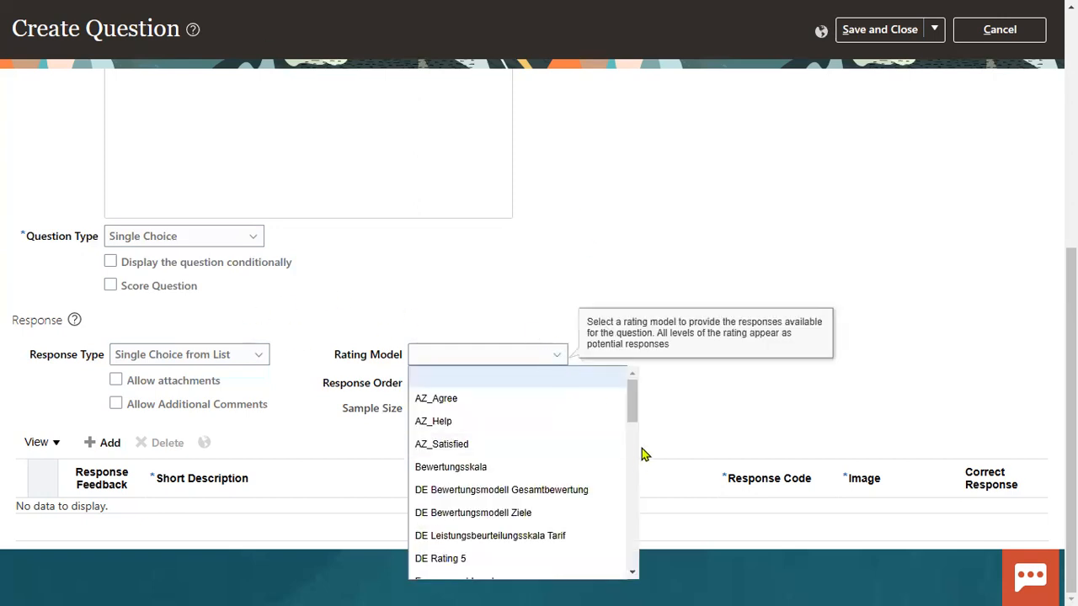
{"action": "left_click_drag", "start_coordinate": [637, 407], "coordinate": [635, 566]}
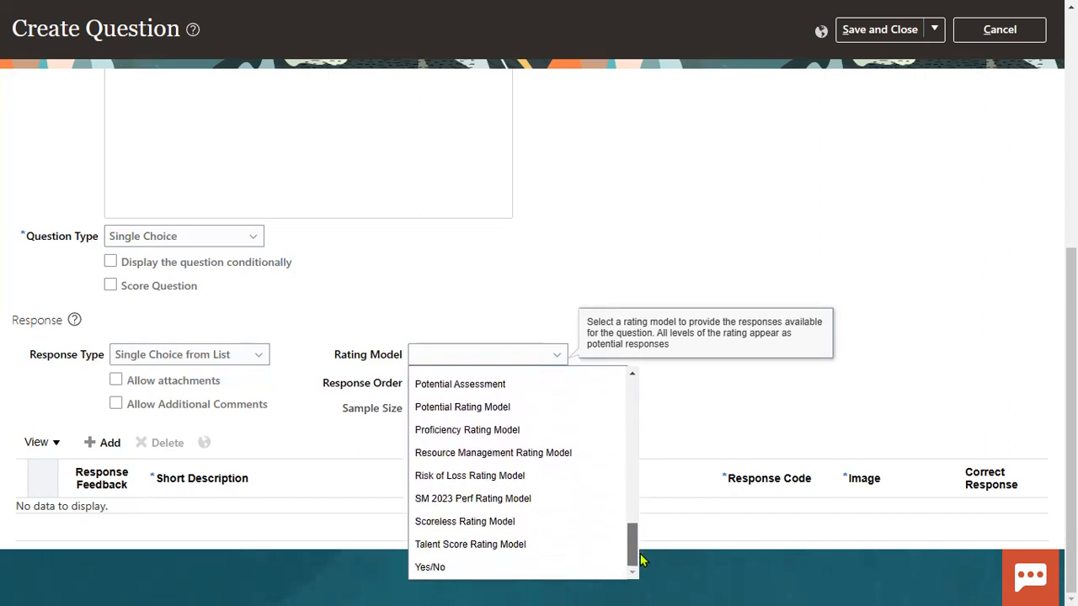
{"action": "left_click", "coordinate": [517, 567]}
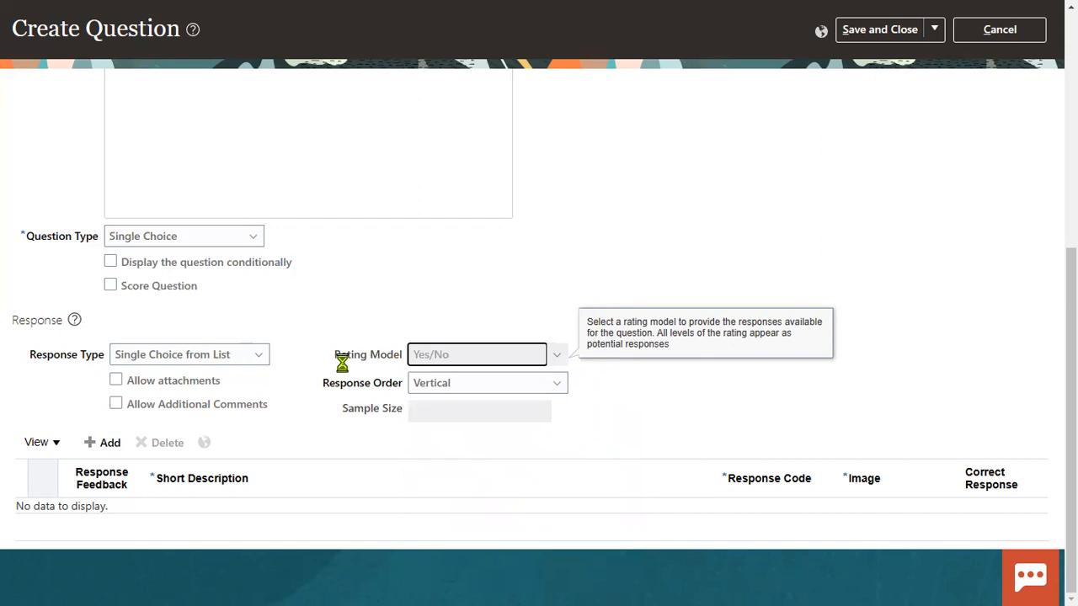
{"action": "left_click_drag", "start_coordinate": [336, 357], "coordinate": [403, 358]}
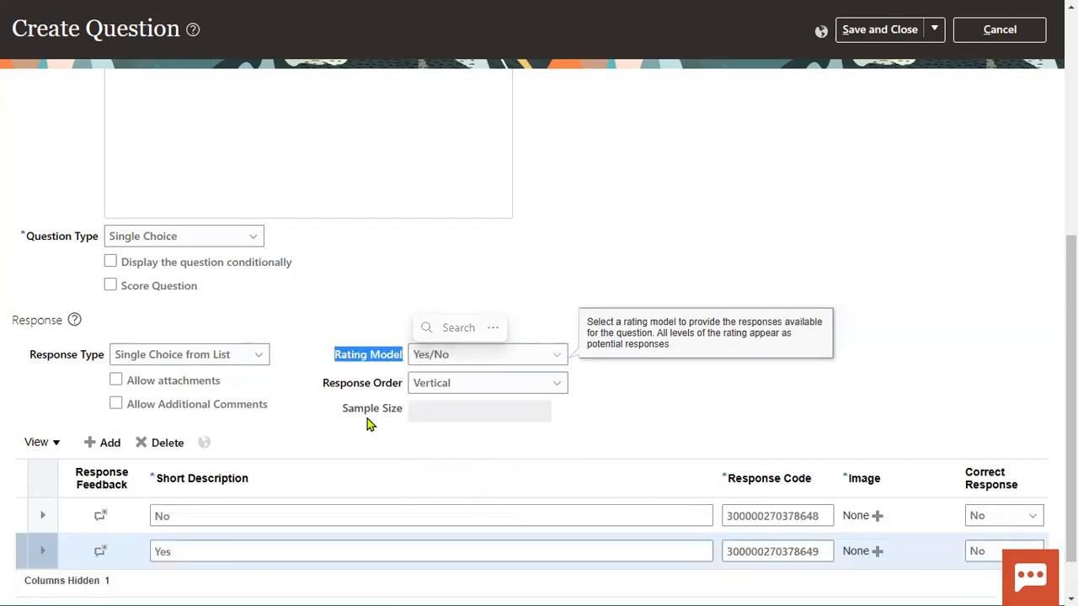
Step: Add another response to the question with the short description "Maybe"
{"action": "scroll", "coordinate": [383, 405], "scroll_direction": "down", "scroll_amount": 1}
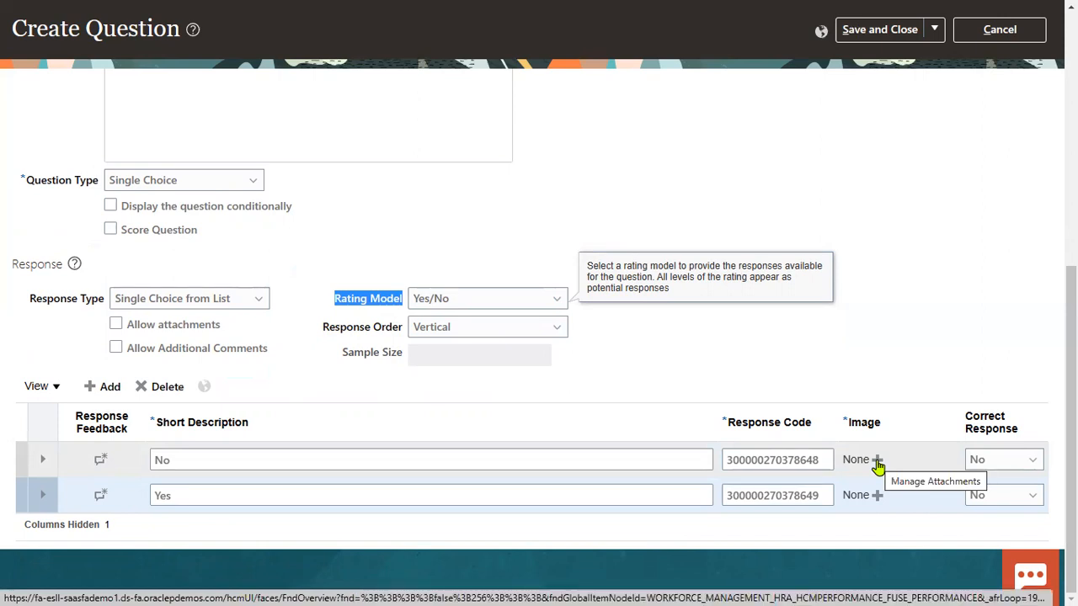
{"action": "left_click", "coordinate": [104, 388]}
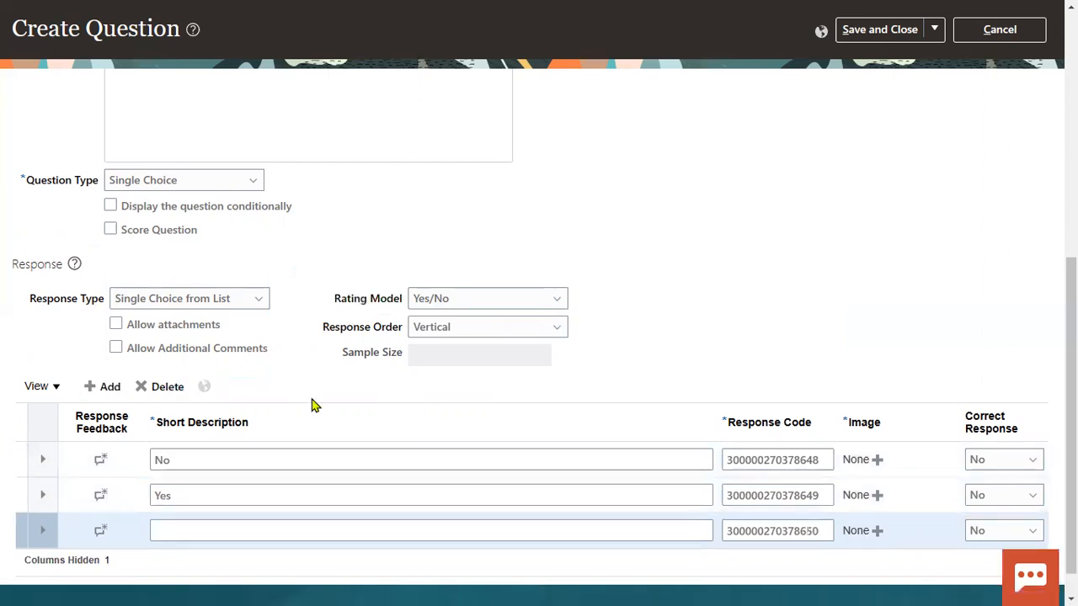
{"action": "left_click", "coordinate": [207, 532]}
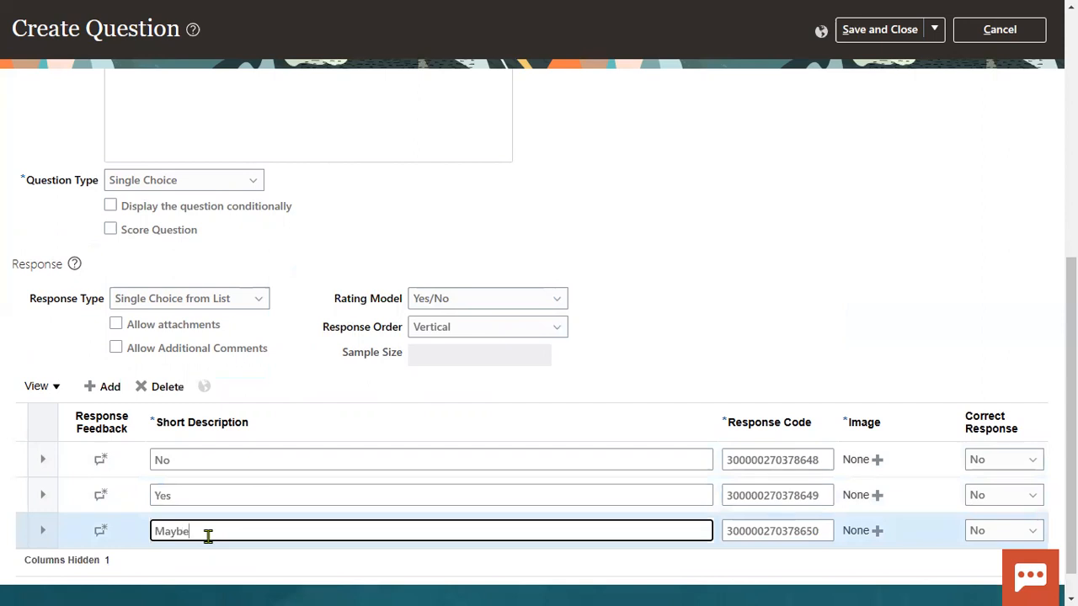
{"action": "left_click", "coordinate": [776, 271]}
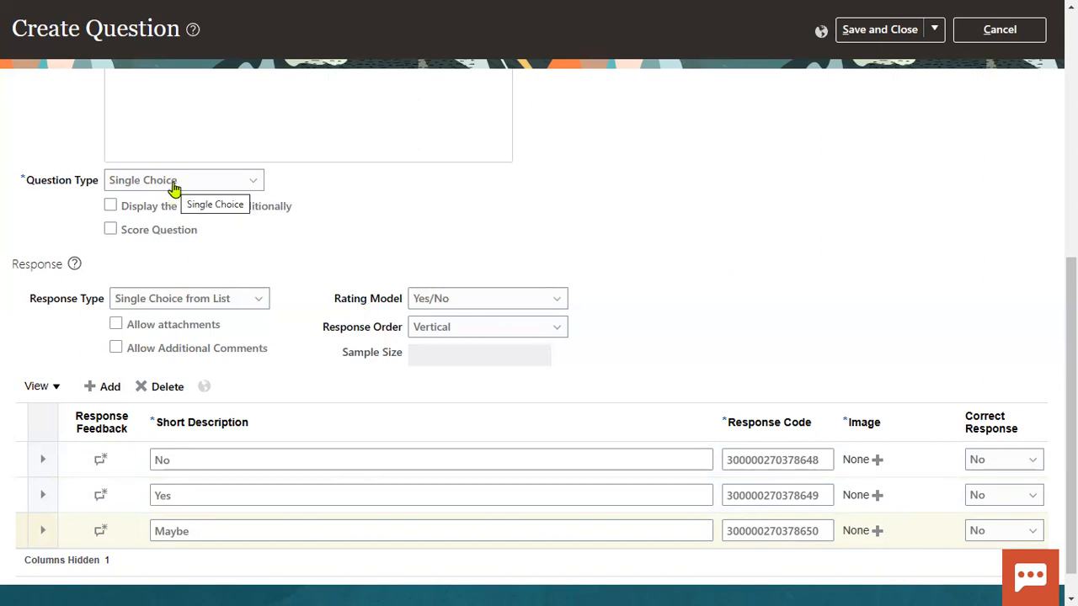
Step: Save the new question, close it and acknowledge the confirmation to return to the XEROX folder
{"action": "left_click", "coordinate": [935, 30]}
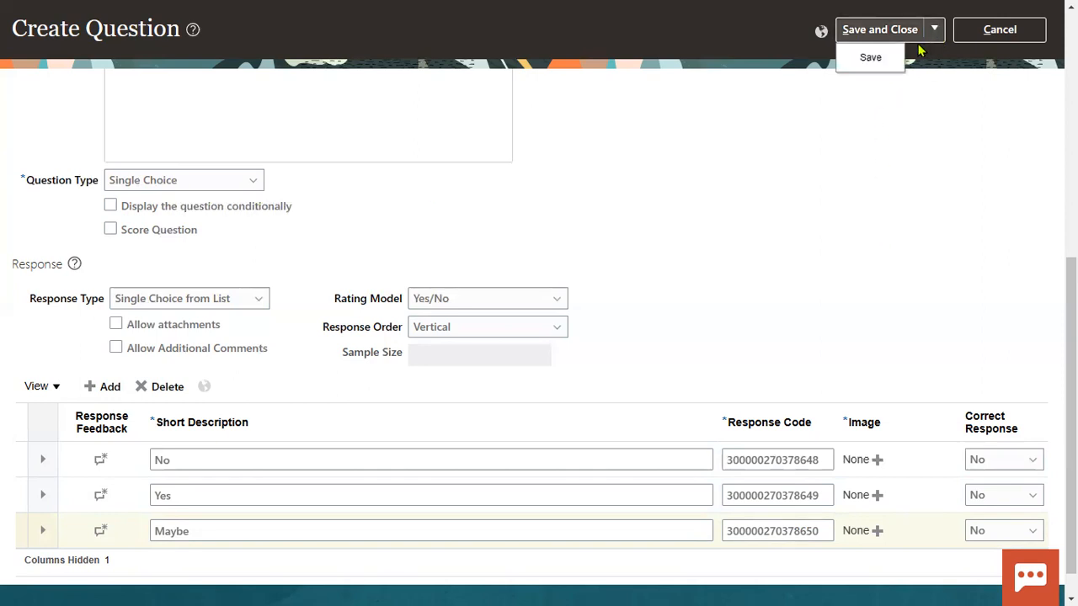
{"action": "left_click", "coordinate": [882, 53]}
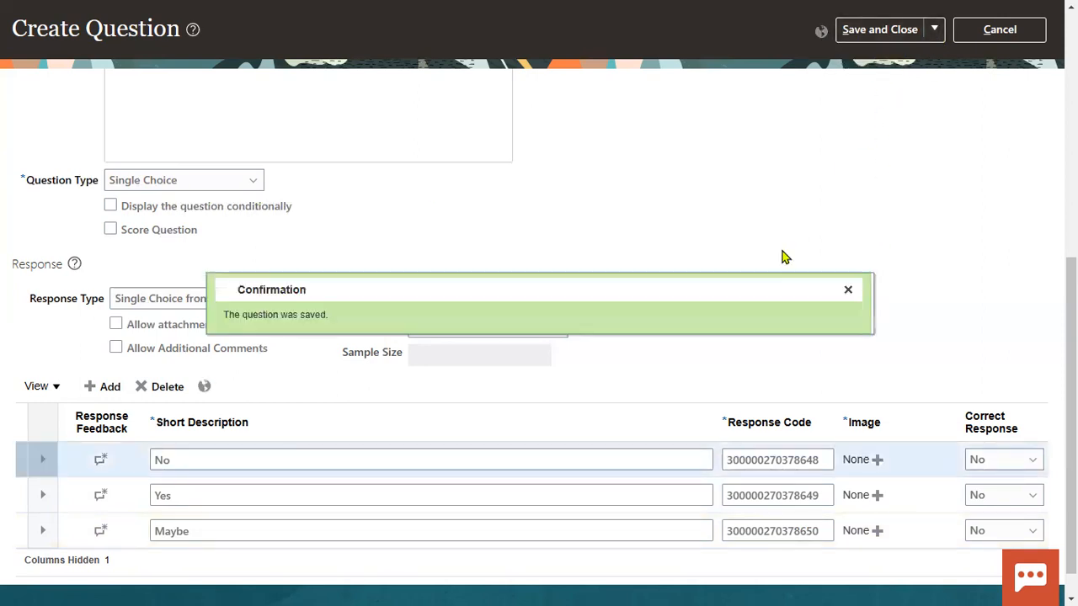
{"action": "left_click", "coordinate": [846, 290]}
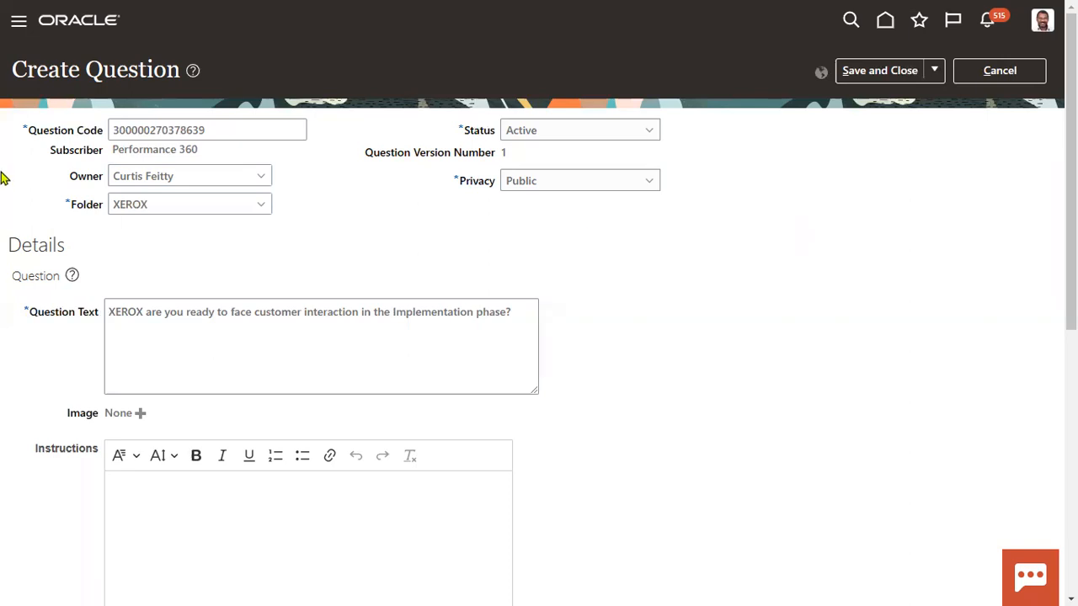
{"action": "left_click", "coordinate": [899, 72]}
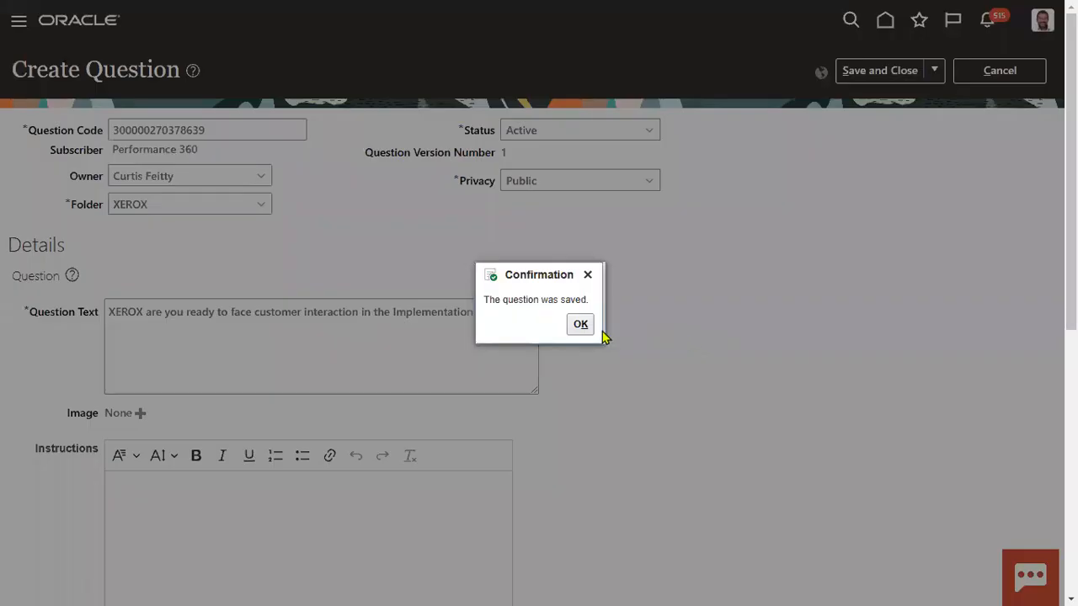
{"action": "left_click", "coordinate": [587, 328]}
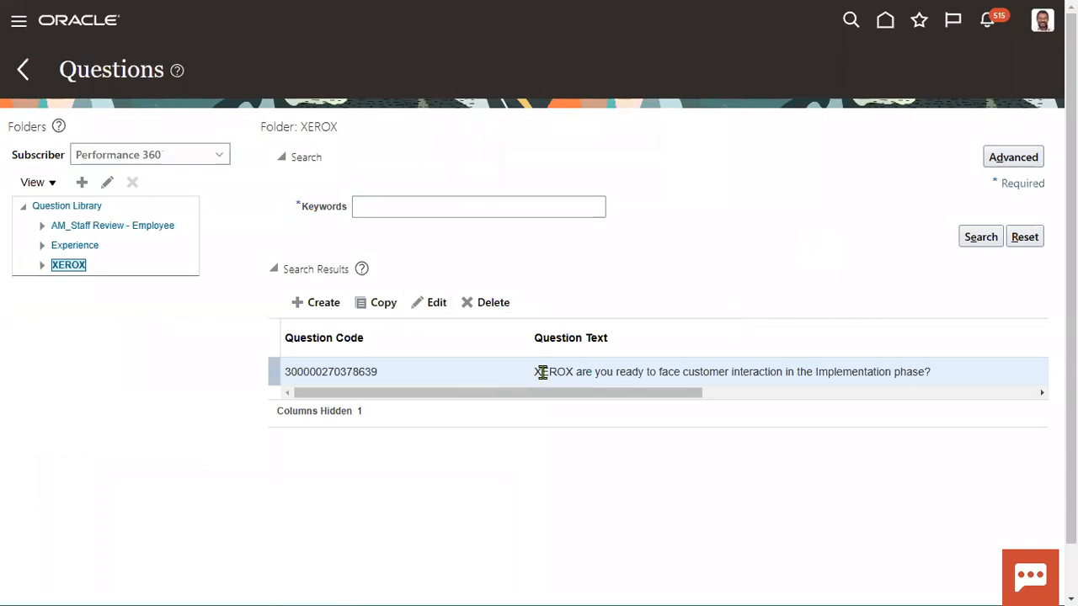
Step: Leave the question library and open the Profile Rating Models setup task under Performance
{"action": "left_click", "coordinate": [23, 69]}
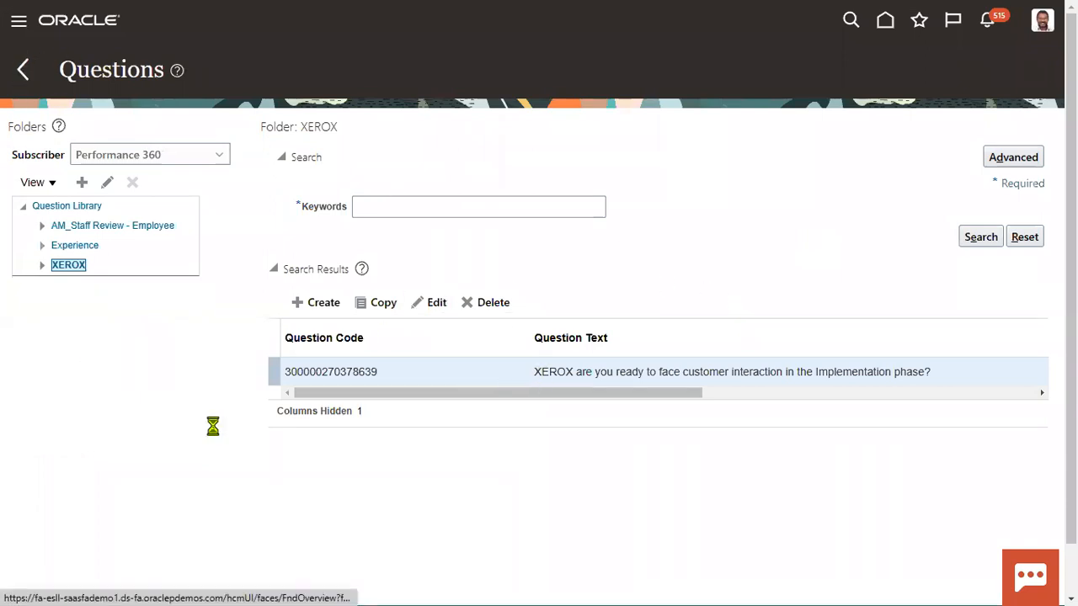
{"action": "scroll", "coordinate": [539, 461], "scroll_direction": "down", "scroll_amount": 6}
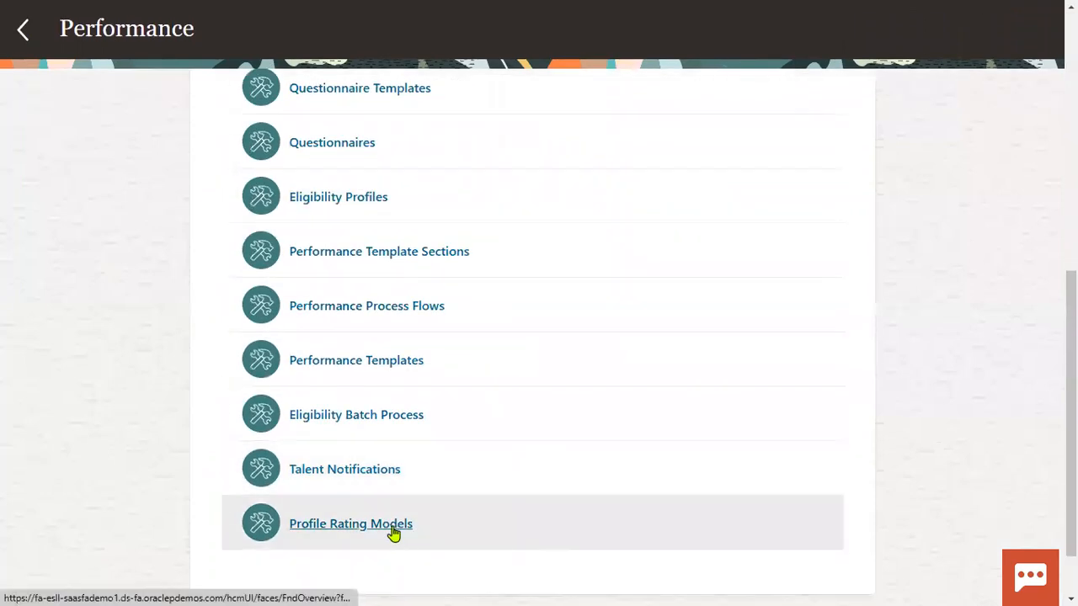
{"action": "left_click", "coordinate": [392, 532]}
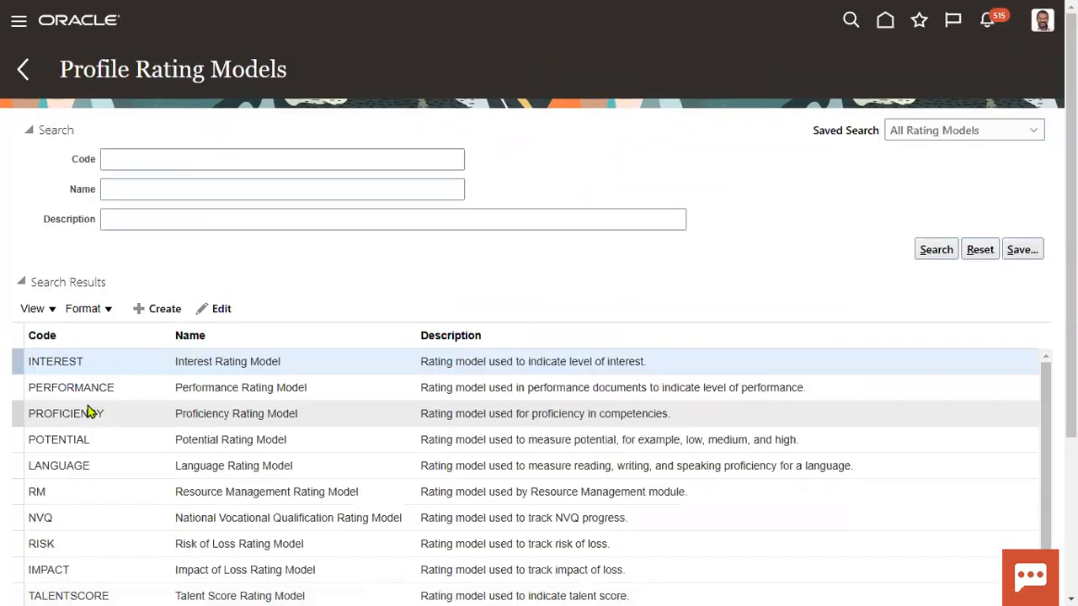
Step: Open the Yes/No rating model (code YN), review its rating levels and close it without changes
{"action": "scroll", "coordinate": [245, 539], "scroll_direction": "down", "scroll_amount": 3}
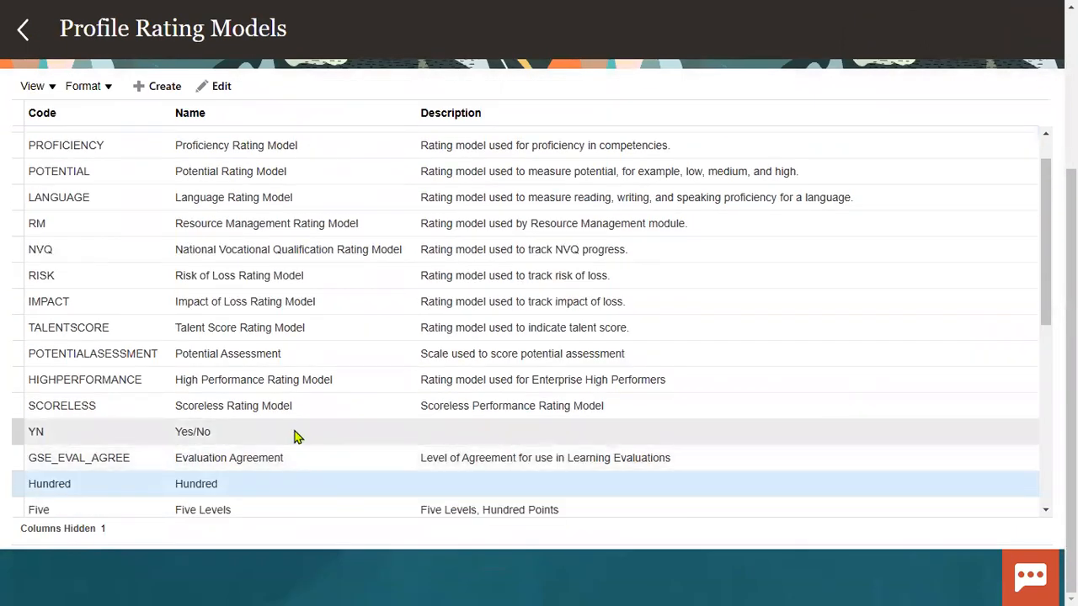
{"action": "left_click", "coordinate": [292, 431]}
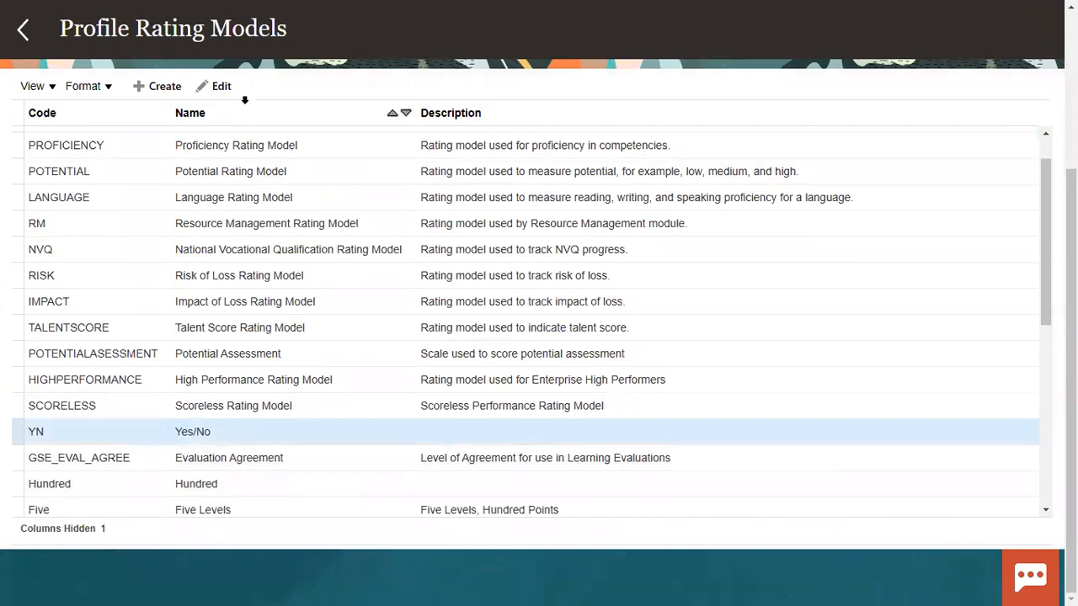
{"action": "left_click", "coordinate": [226, 88]}
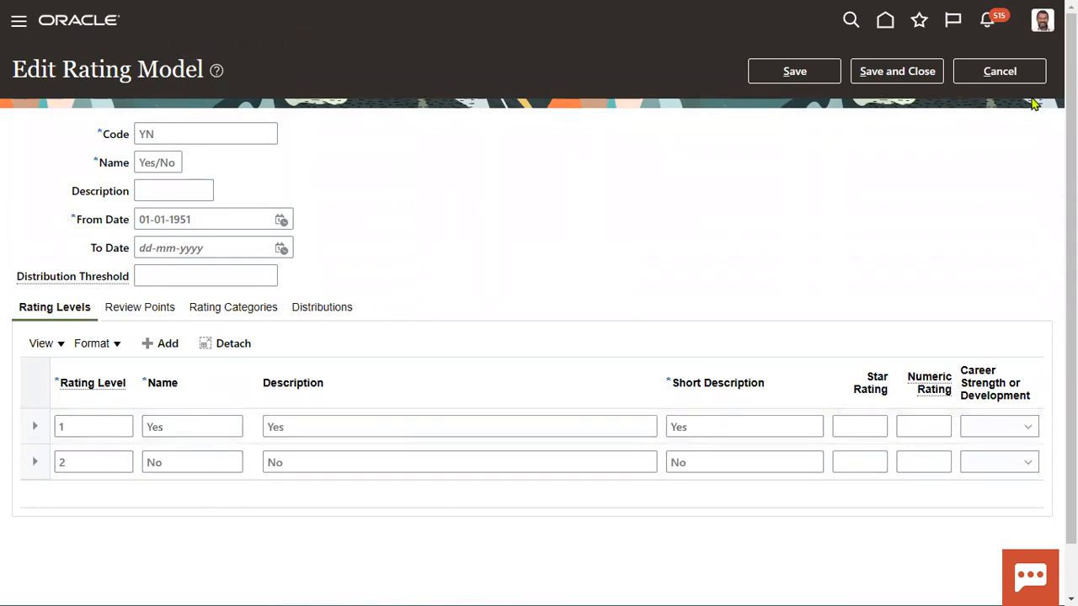
{"action": "left_click", "coordinate": [1025, 71]}
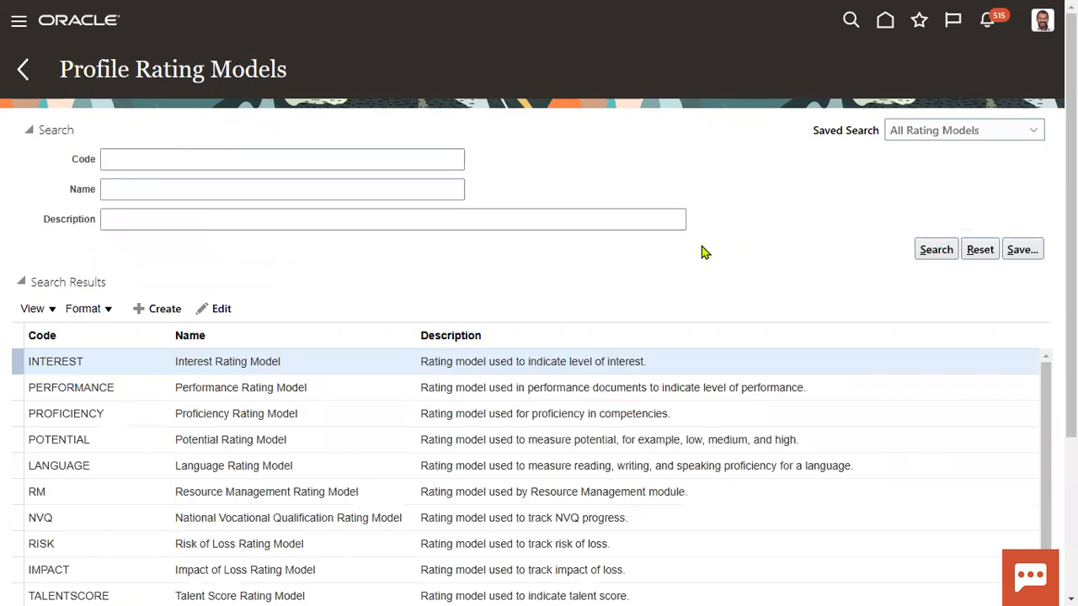
Step: Create a new rating model with code SKILLS and "XEROX Skills" as both its name and description
{"action": "left_click", "coordinate": [202, 307]}
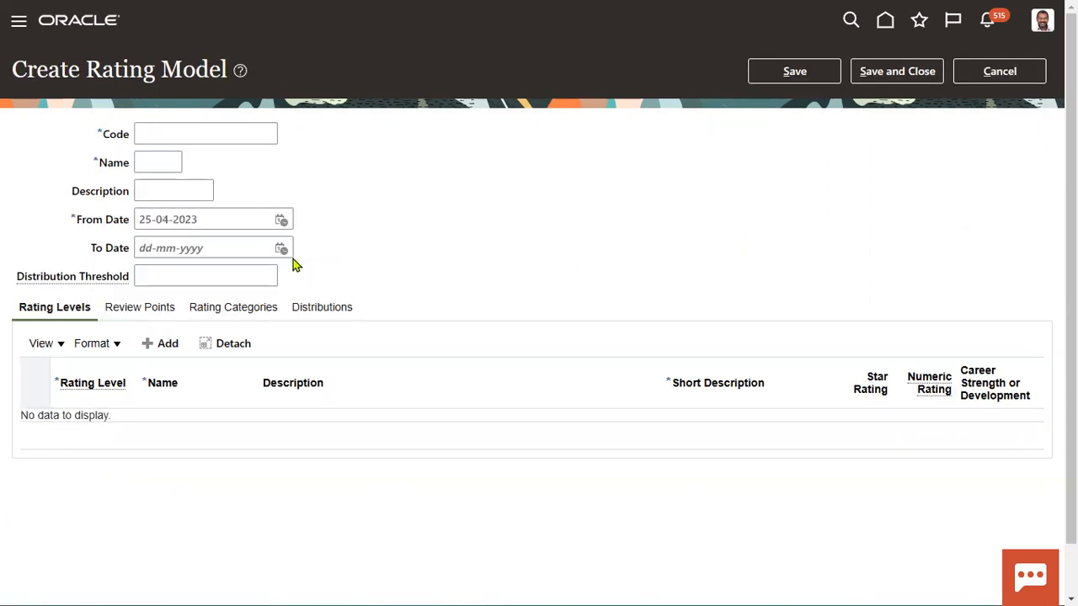
{"action": "left_click", "coordinate": [259, 134]}
{"action": "type", "text": "SKILLS"}
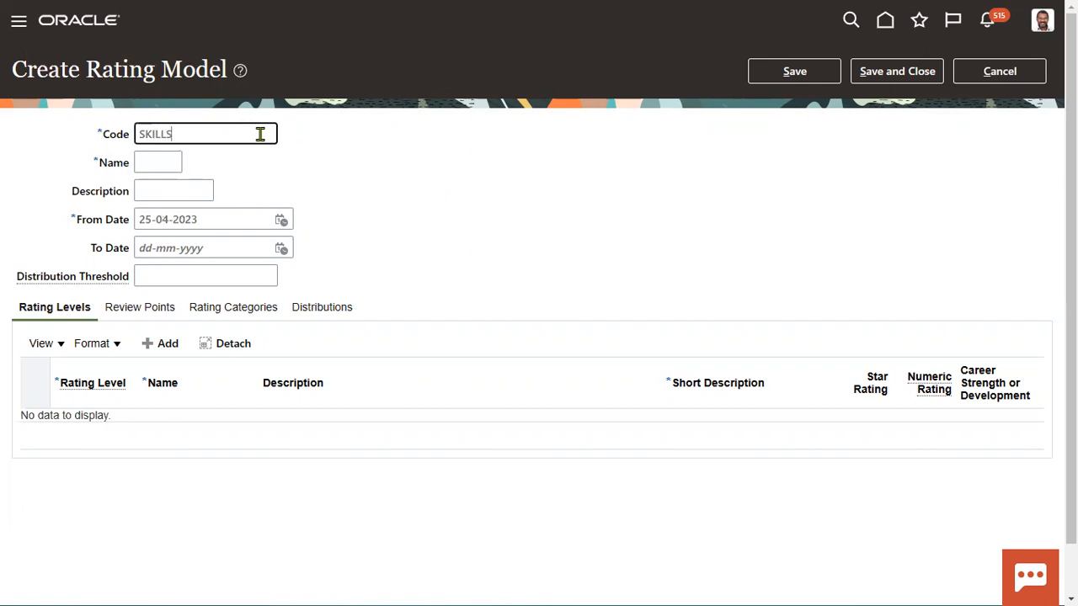
{"action": "key", "text": "Tab"}
{"action": "type", "text": "XEROX Skills"}
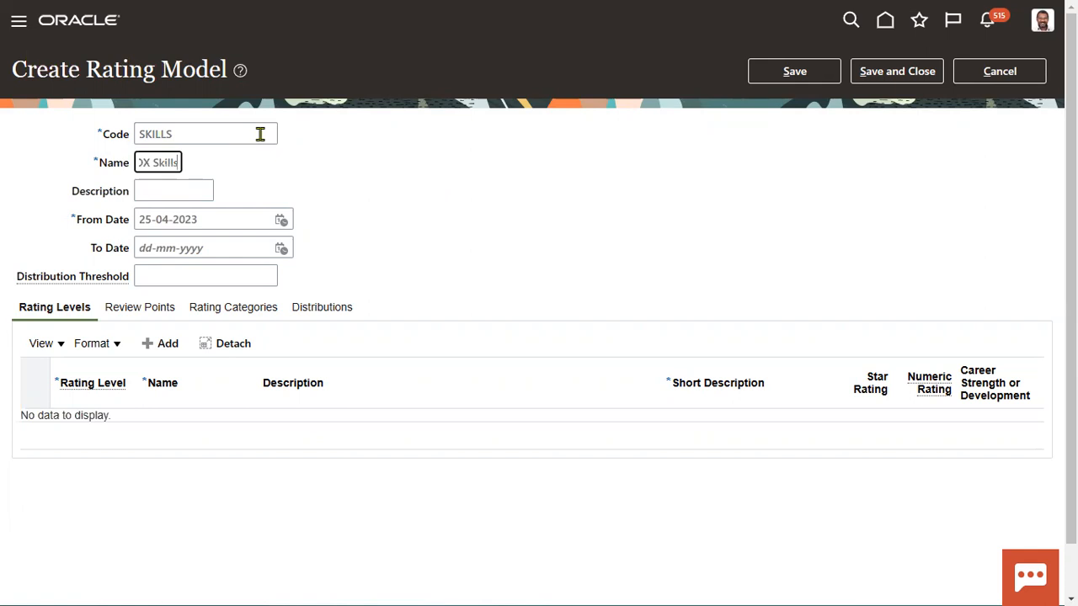
{"action": "triple_click", "coordinate": [167, 162]}
{"action": "key", "text": "ctrl+c"}
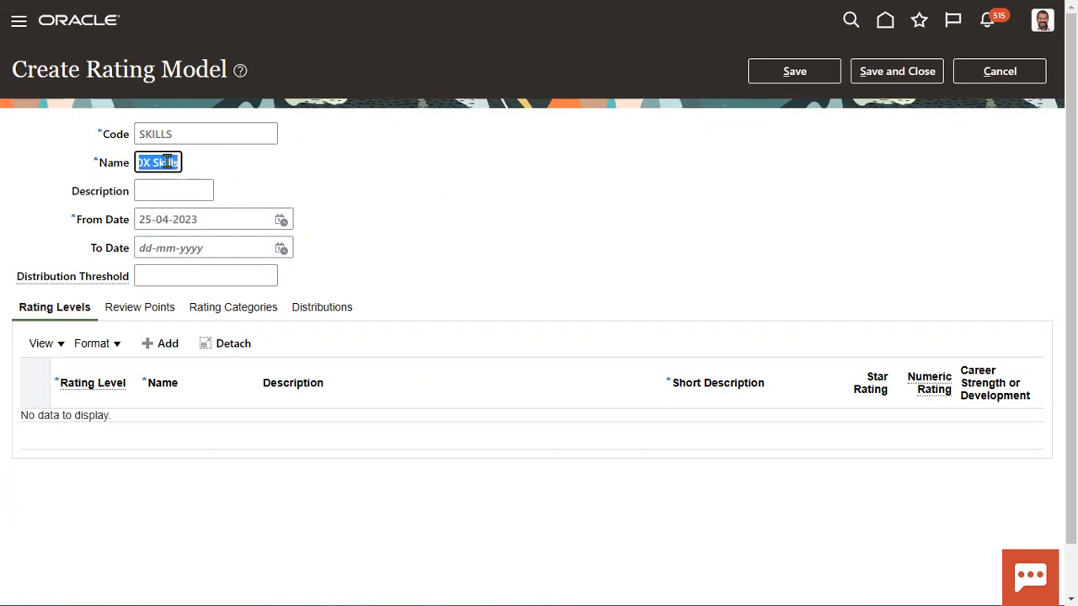
{"action": "key", "text": "Tab"}
{"action": "key", "text": "ctrl+v"}
Step: Set the rating model's To Date to 25-04-2024
{"action": "left_click", "coordinate": [232, 220]}
{"action": "left_click_drag", "start_coordinate": [231, 220], "coordinate": [94, 226]}
{"action": "key", "text": "ctrl+c"}
{"action": "left_click", "coordinate": [192, 249]}
{"action": "key", "text": "ctrl+v"}
{"action": "key", "text": "BackSpace"}
{"action": "type", "text": "4"}
{"action": "left_click", "coordinate": [402, 265]}
Step: Add rating level 1 with SQL as its name and description
{"action": "left_click", "coordinate": [155, 343]}
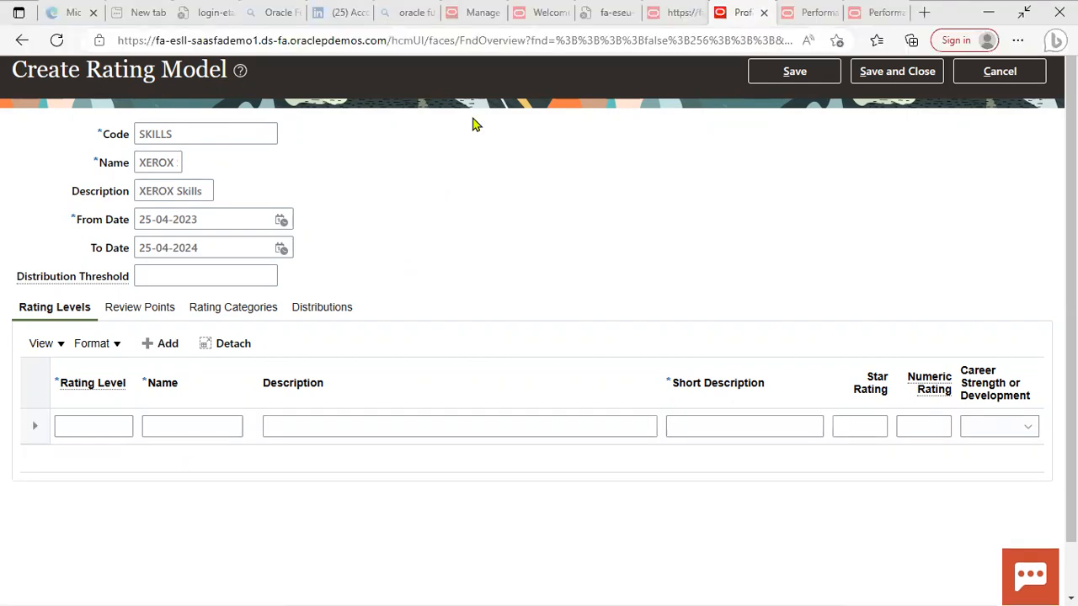
{"action": "left_click", "coordinate": [105, 429]}
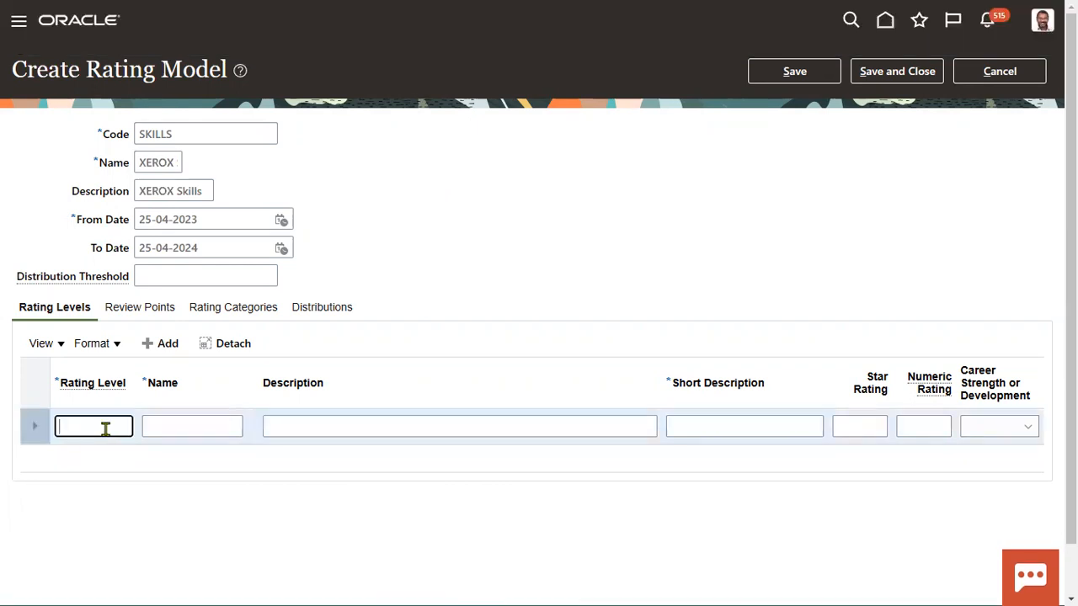
{"action": "type", "text": "1"}
{"action": "key", "text": "Tab"}
{"action": "type", "text": "SQL"}
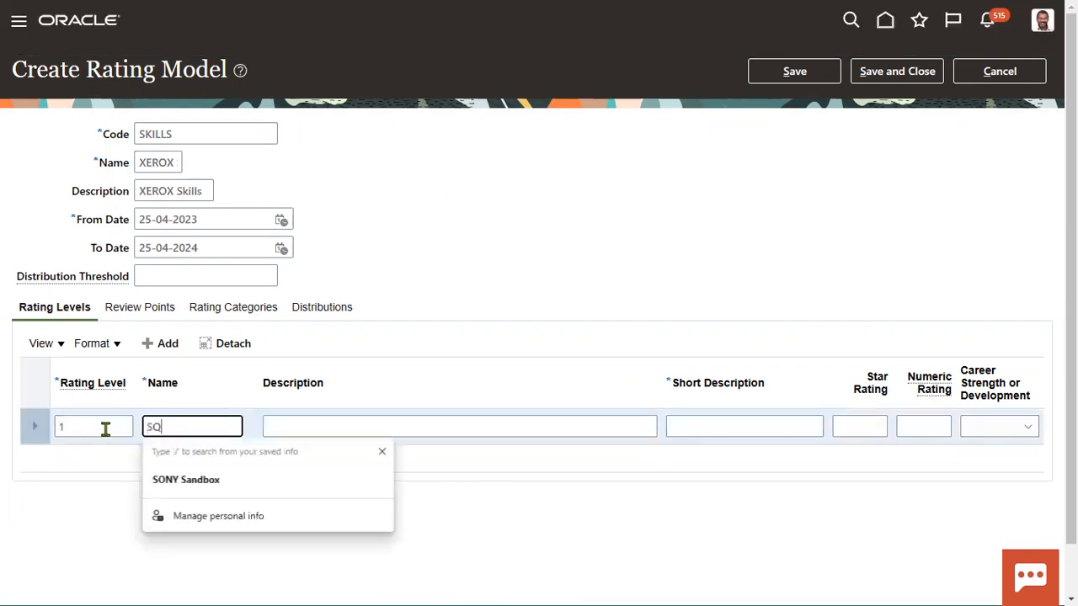
{"action": "left_click_drag", "start_coordinate": [175, 428], "coordinate": [148, 429]}
{"action": "key", "text": "ctrl+c"}
{"action": "left_click", "coordinate": [343, 427]}
{"action": "key", "text": "ctrl+v"}
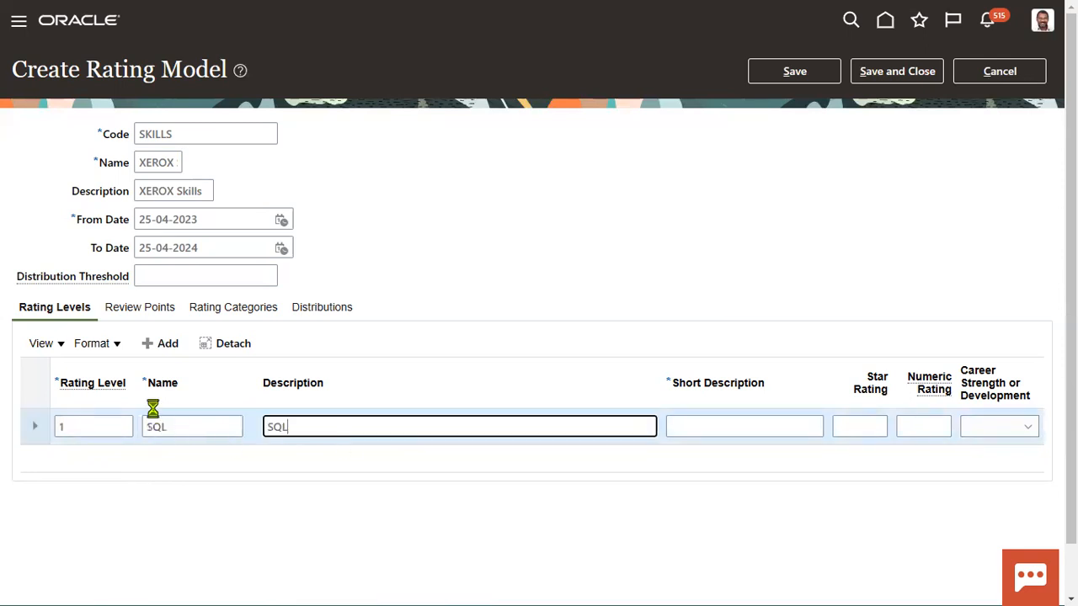
Step: Add rating level 2 with SAP as its name and description
{"action": "left_click", "coordinate": [153, 346]}
{"action": "left_click", "coordinate": [109, 457]}
{"action": "type", "text": "2"}
{"action": "key", "text": "Tab"}
{"action": "type", "text": "SAP"}
{"action": "key", "text": "Tab"}
{"action": "type", "text": "S"}
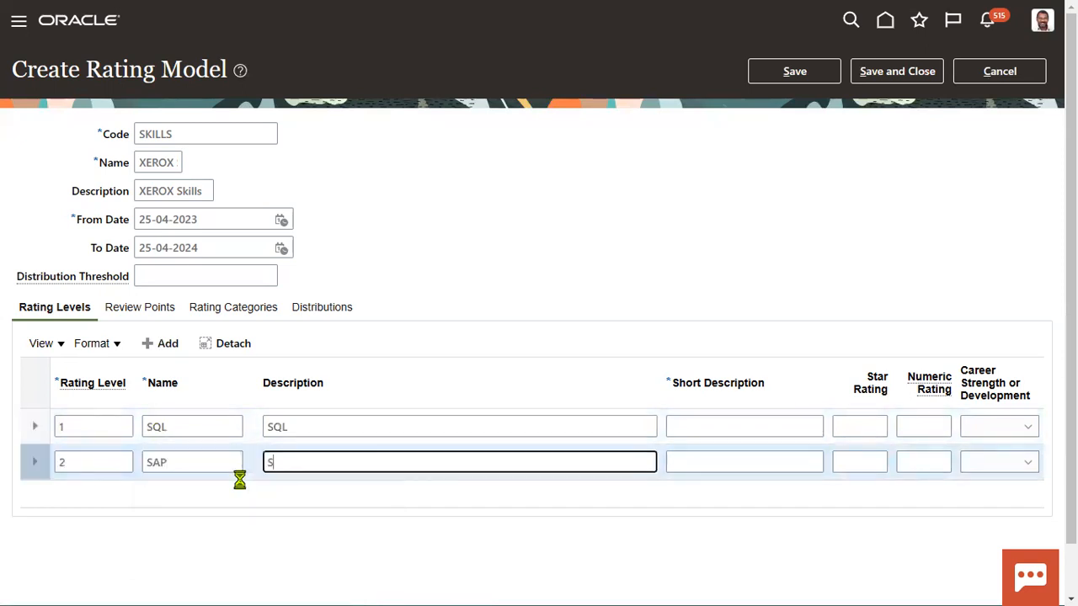
Step: Add rating level 3 with JAVA as its name and description
{"action": "left_click", "coordinate": [161, 345]}
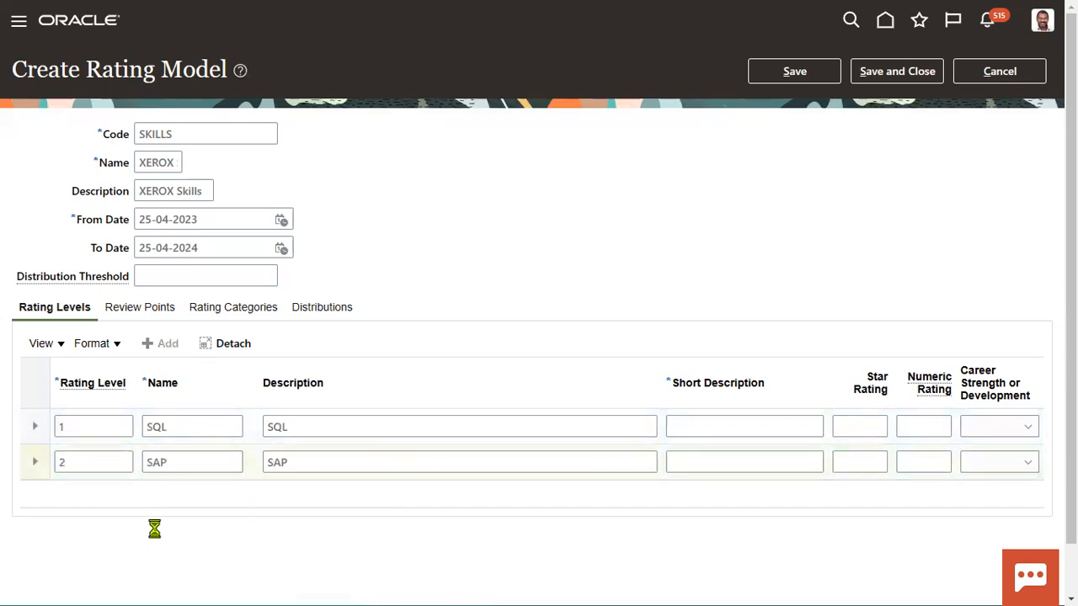
{"action": "left_click", "coordinate": [102, 494]}
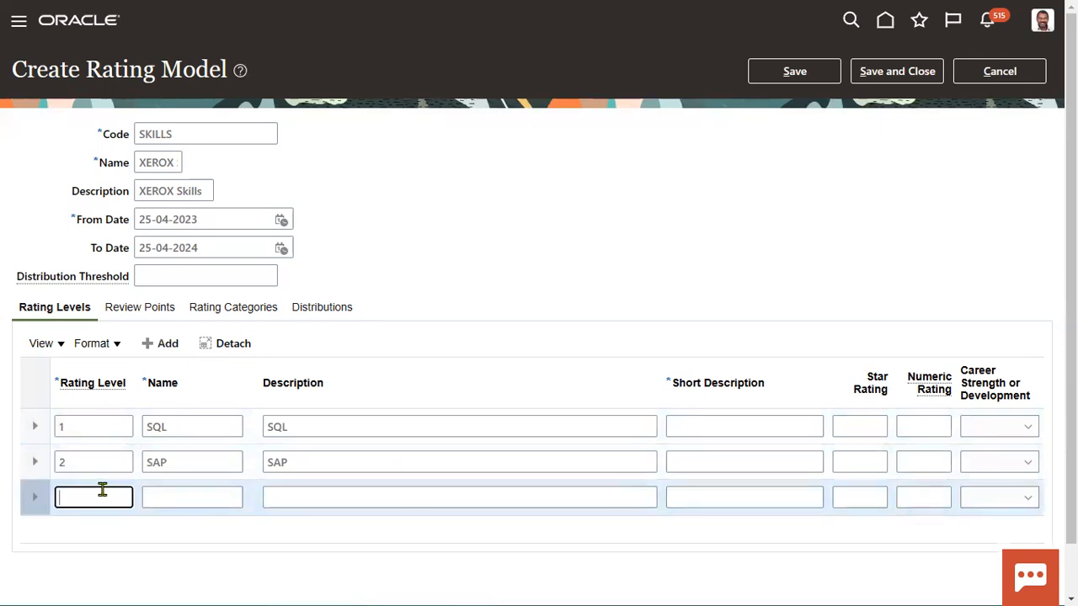
{"action": "type", "text": "3"}
{"action": "key", "text": "Tab"}
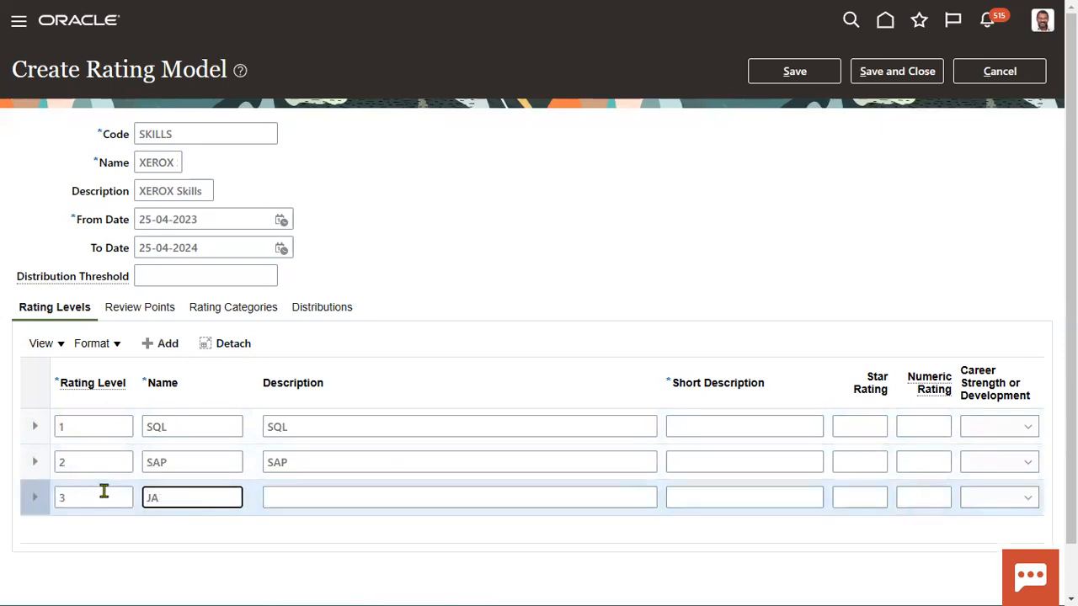
{"action": "left_click_drag", "start_coordinate": [193, 503], "coordinate": [65, 498]}
{"action": "key", "text": "ctrl+c"}
{"action": "left_click", "coordinate": [294, 503]}
{"action": "key", "text": "ctrl+v"}
Step: Add rating level 4 with DBMS as its name and description, and try to save the rating model
{"action": "left_click", "coordinate": [161, 345]}
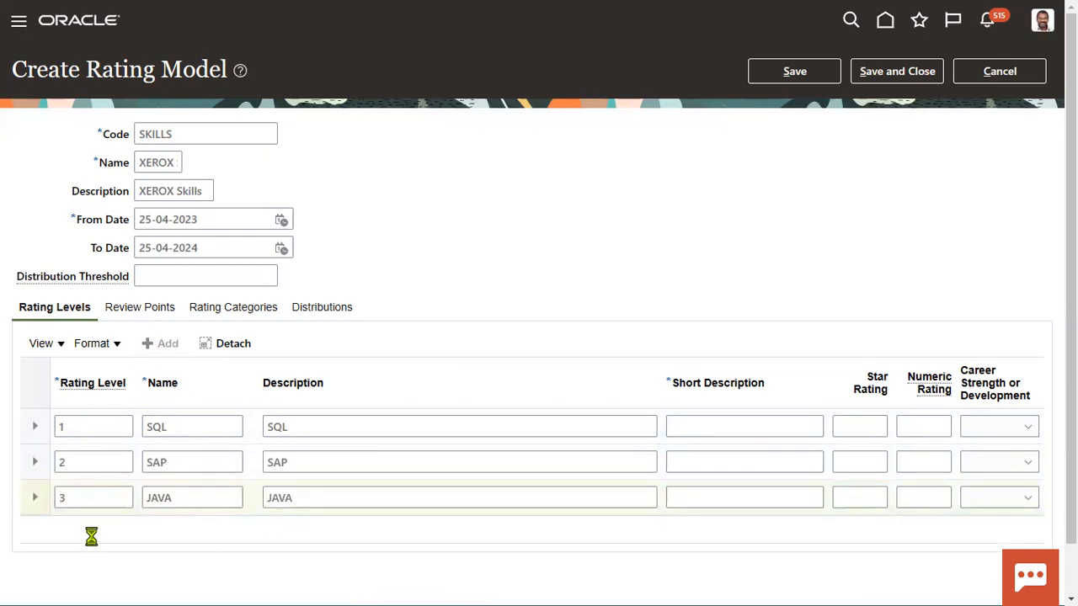
{"action": "type", "text": "4"}
{"action": "key", "text": "Tab"}
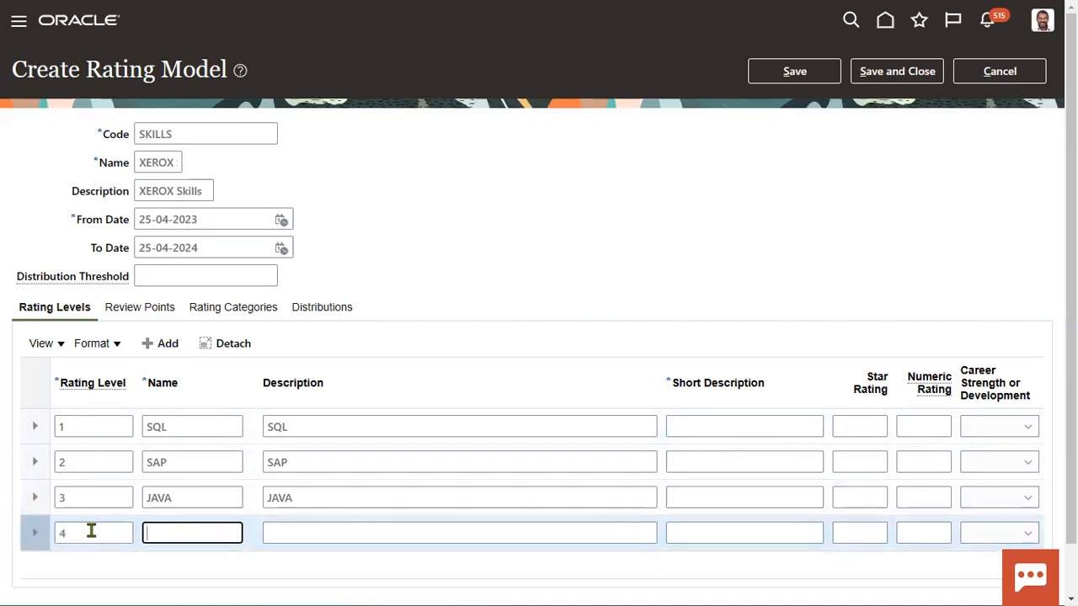
{"action": "type", "text": "DBMS"}
{"action": "key", "text": "Tab"}
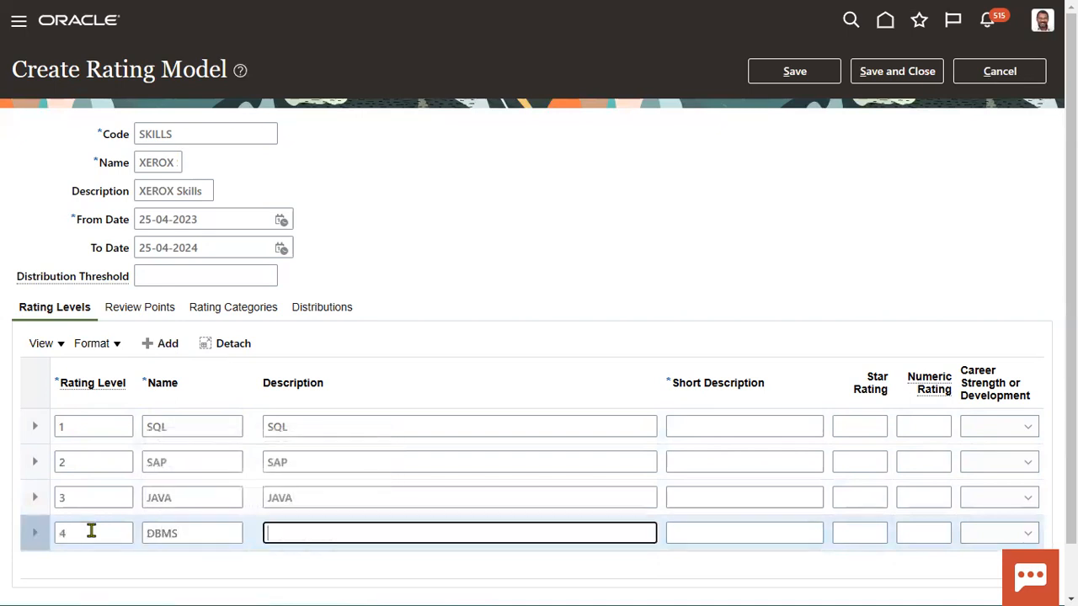
{"action": "type", "text": "DBMS"}
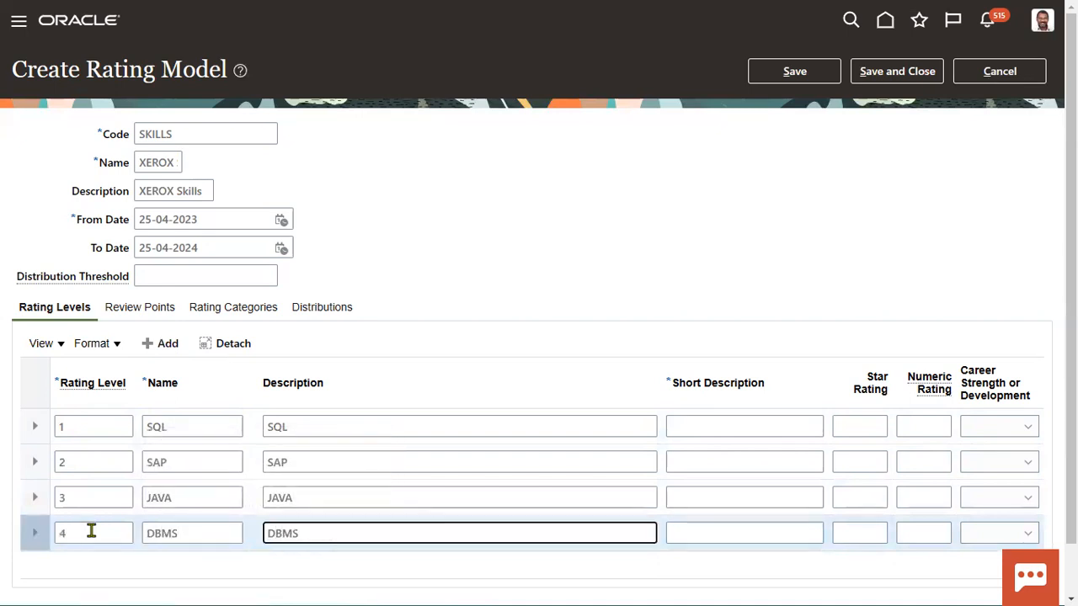
{"action": "left_click", "coordinate": [763, 77]}
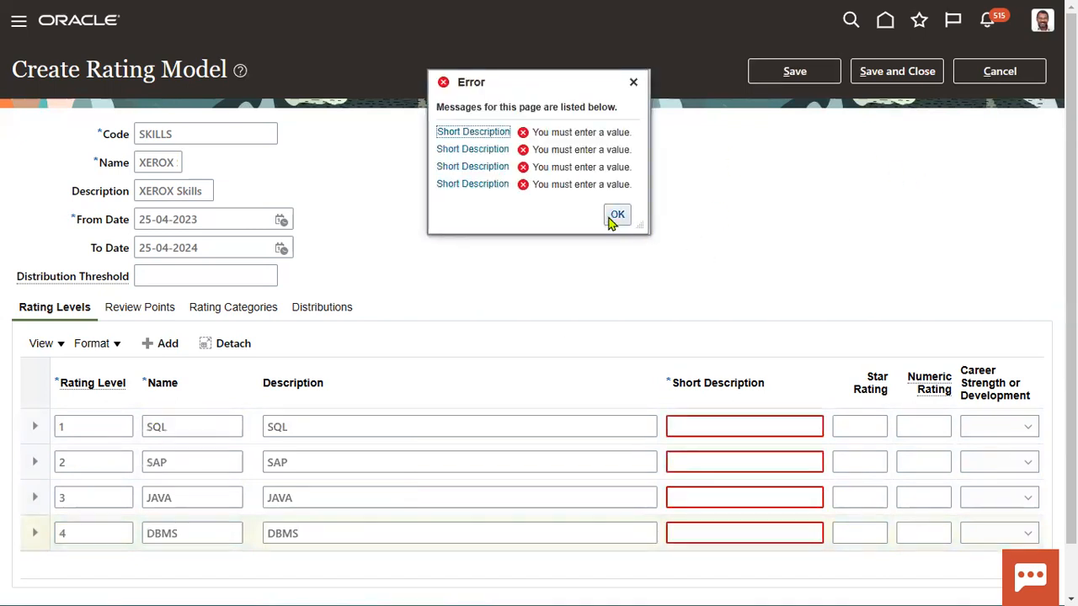
{"action": "left_click", "coordinate": [615, 215]}
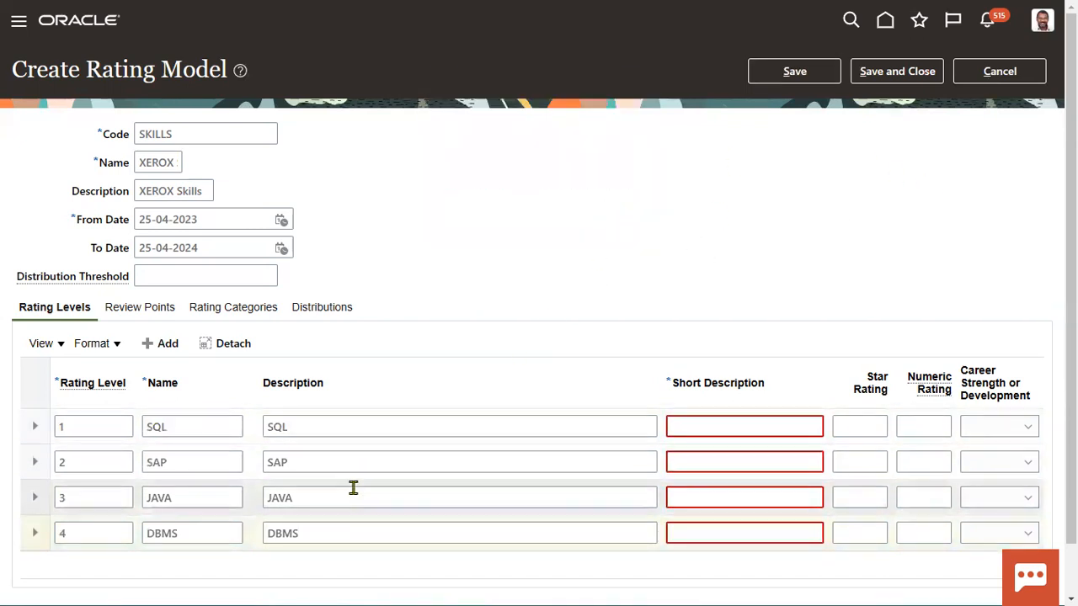
Step: Enter the short descriptions SQL, SAP, JAVA and DBMS for rating levels 1 to 4 respectively
{"action": "key", "text": "Tab"}
{"action": "type", "text": "SQL"}
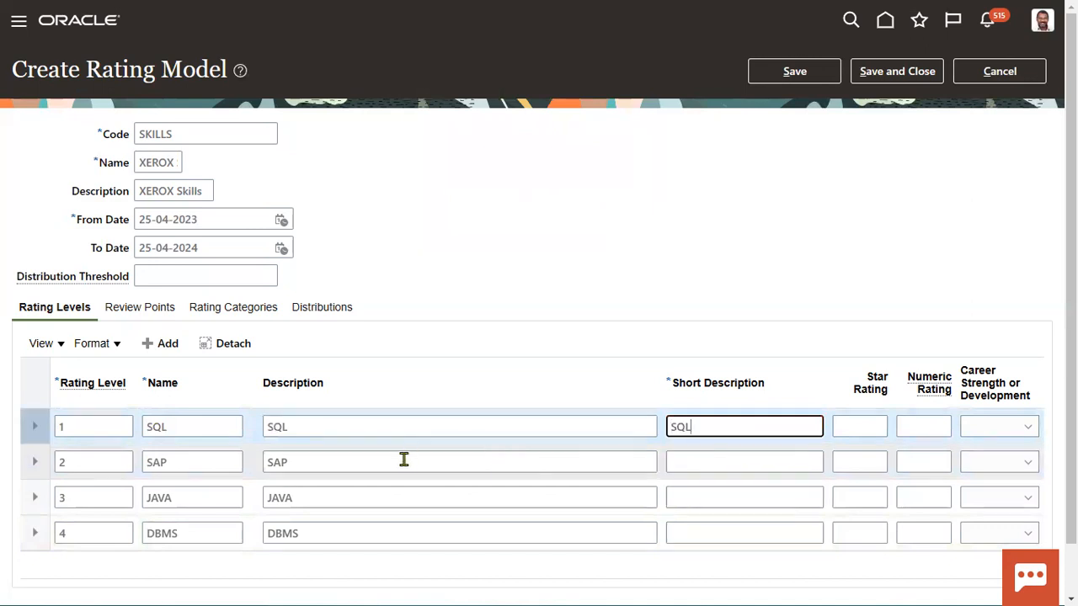
{"action": "left_click", "coordinate": [405, 459]}
{"action": "key", "text": "Tab"}
{"action": "type", "text": "SAP"}
{"action": "left_click", "coordinate": [292, 497]}
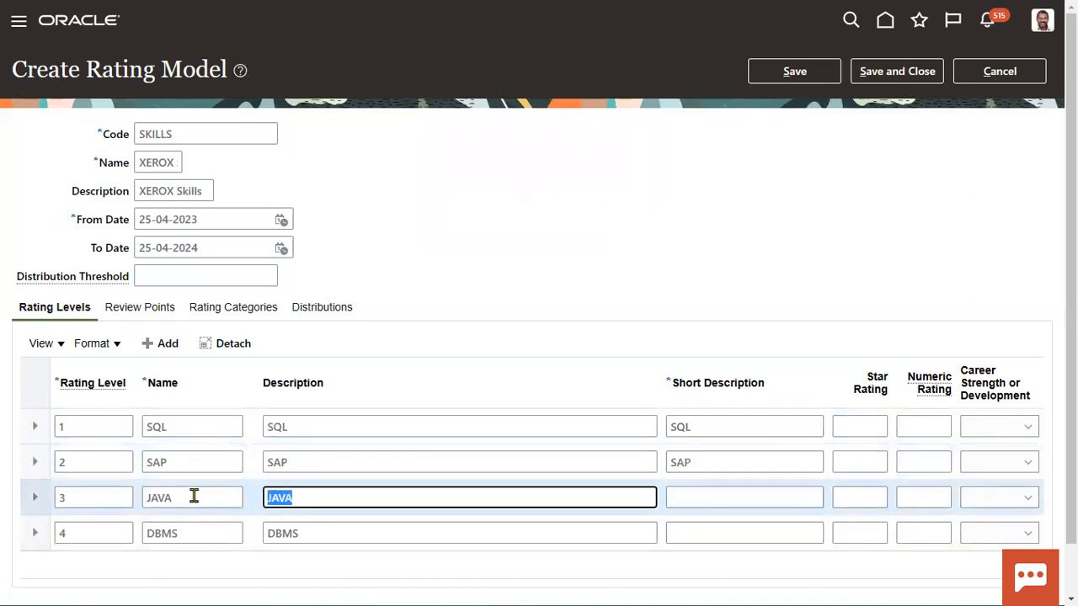
{"action": "key", "text": "Tab"}
{"action": "type", "text": "JAVA"}
{"action": "left_click", "coordinate": [341, 531]}
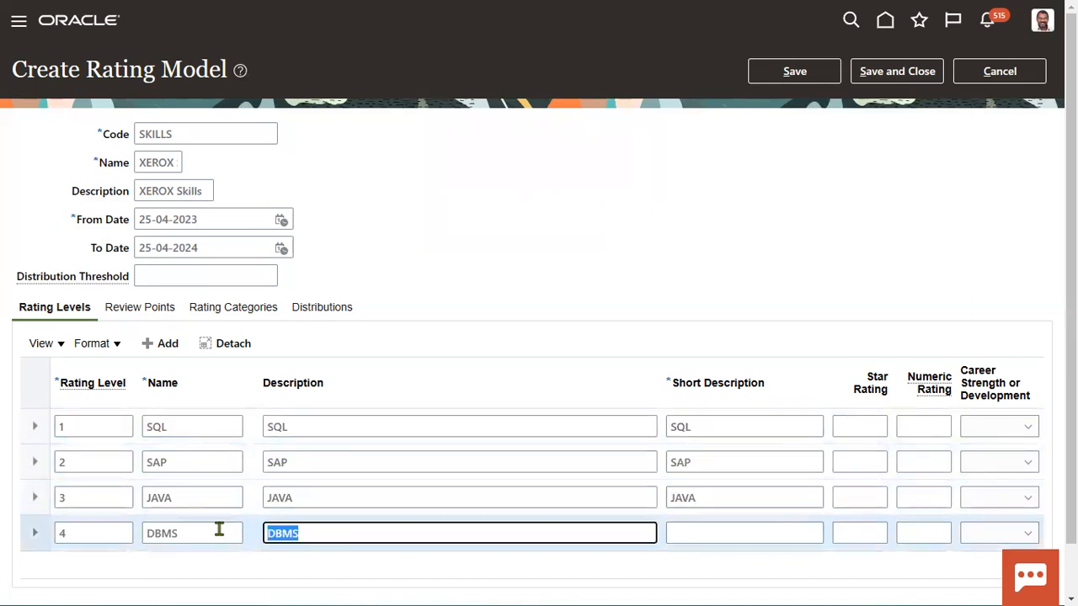
{"action": "key", "text": "Tab"}
{"action": "type", "text": "DBMS"}
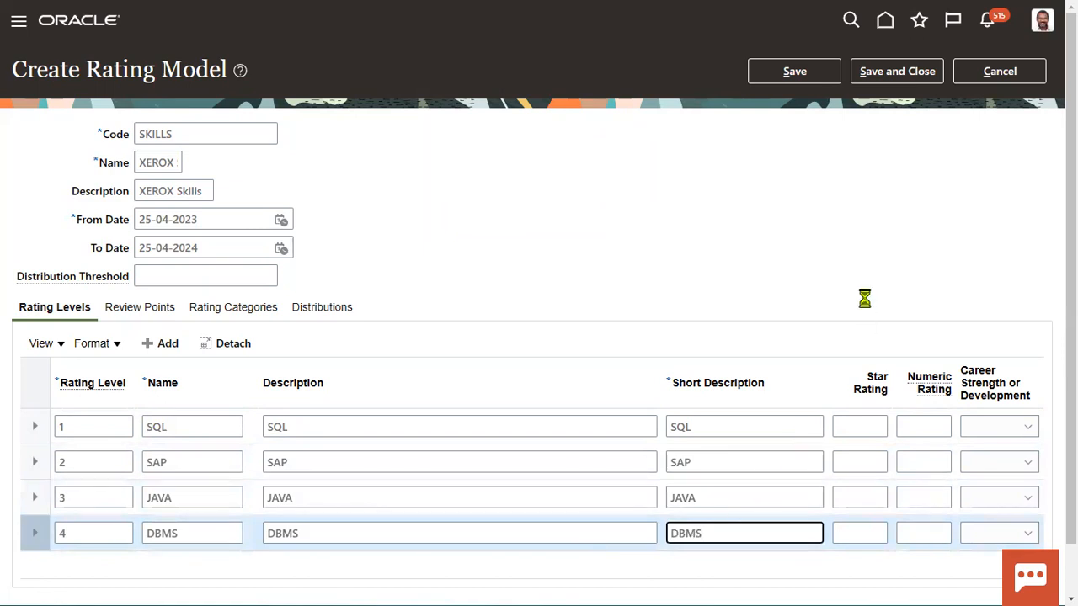
Step: Set the star ratings of the SQL, SAP, JAVA and DBMS levels to 1, 2, 3 and 4
{"action": "left_click", "coordinate": [870, 425]}
{"action": "type", "text": "1"}
{"action": "left_click", "coordinate": [871, 461]}
{"action": "type", "text": "2"}
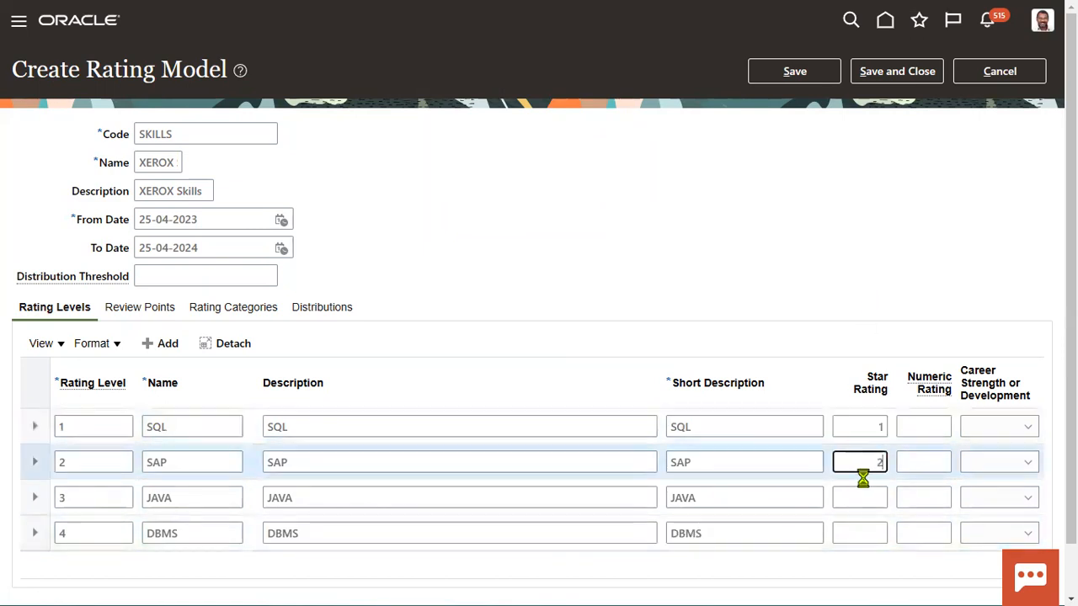
{"action": "left_click", "coordinate": [859, 497]}
{"action": "type", "text": "3"}
{"action": "left_click", "coordinate": [868, 527]}
{"action": "type", "text": "4"}
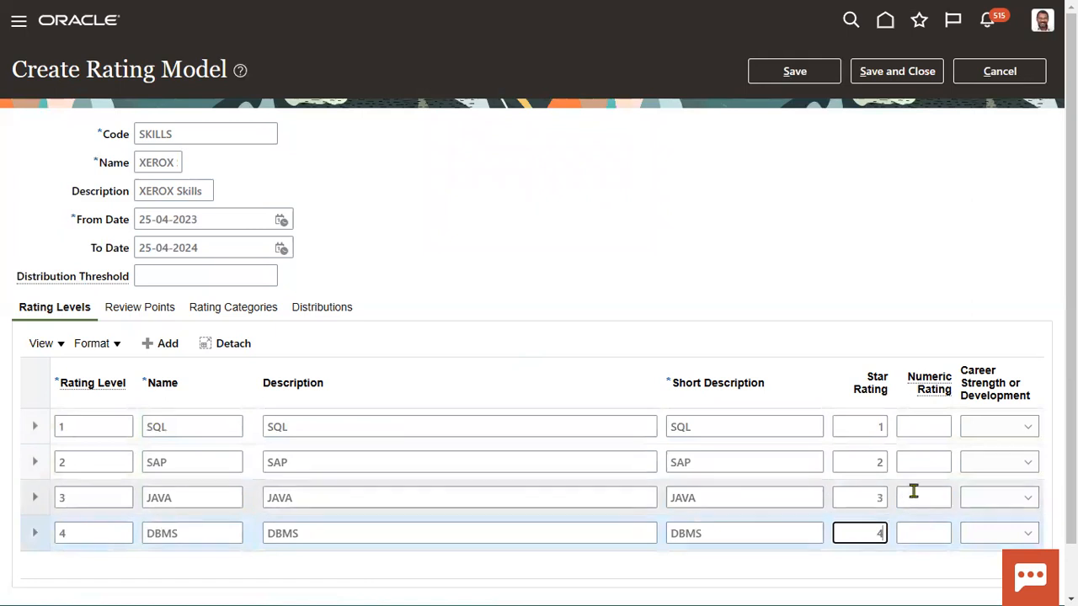
Step: Save the XEROX Skills rating model, acknowledge the confirmation, close it and leave Profile Rating Models
{"action": "left_click", "coordinate": [810, 74]}
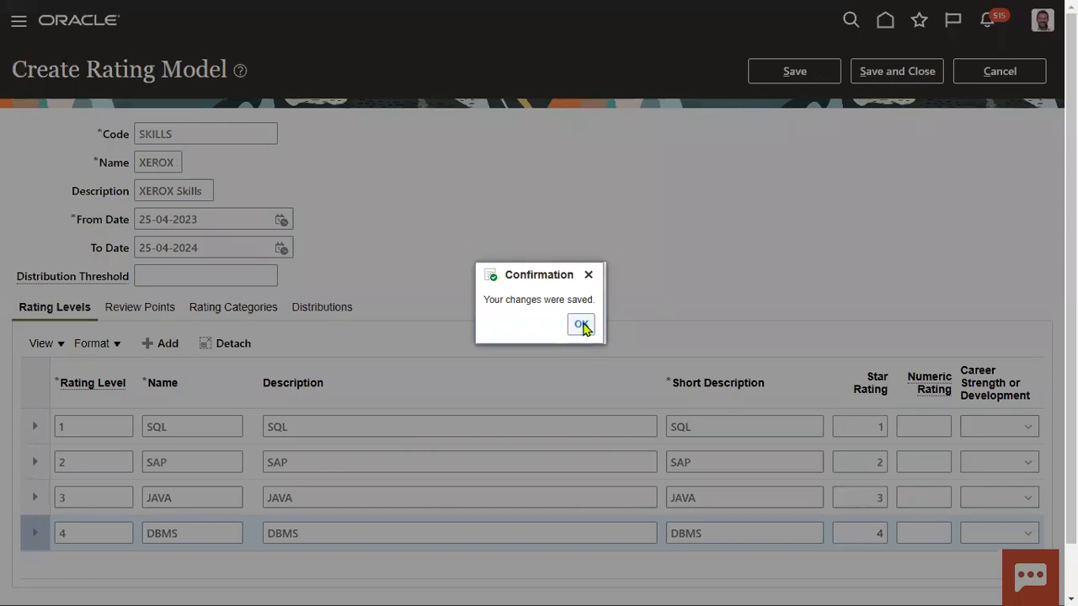
{"action": "left_click", "coordinate": [583, 327]}
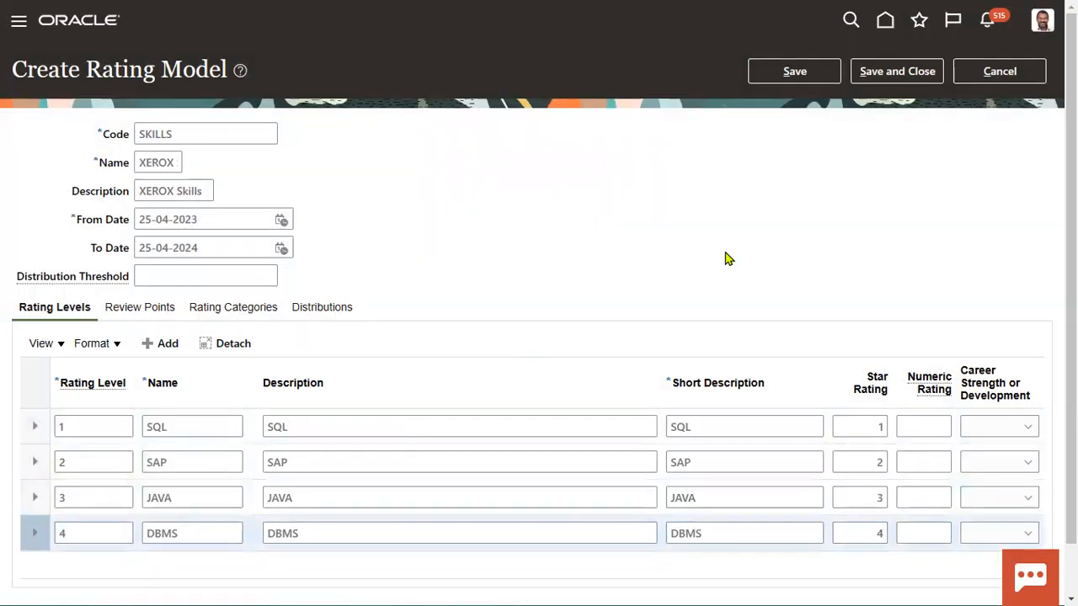
{"action": "left_click", "coordinate": [885, 73]}
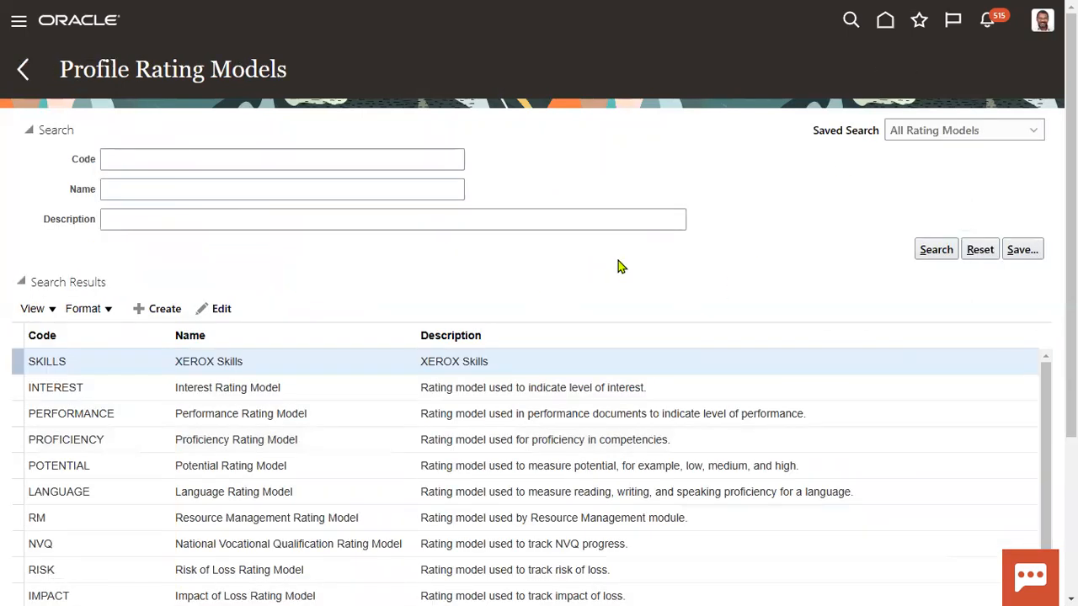
{"action": "left_click", "coordinate": [22, 69]}
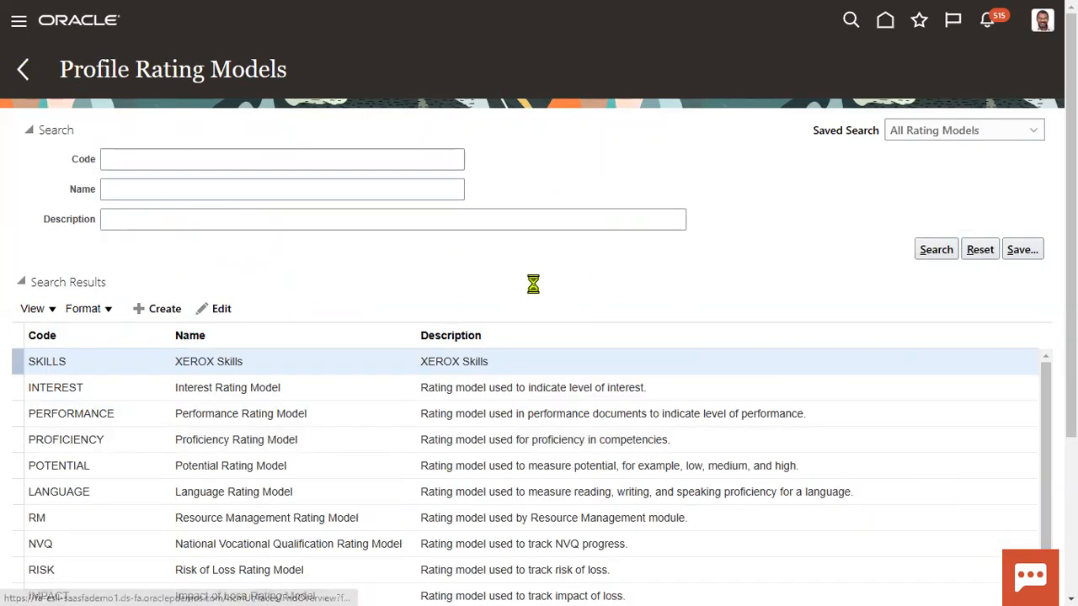
Step: Open the Questions setup task, expand the XEROX folder and start creating a new question
{"action": "scroll", "coordinate": [445, 423], "scroll_direction": "down", "scroll_amount": 4}
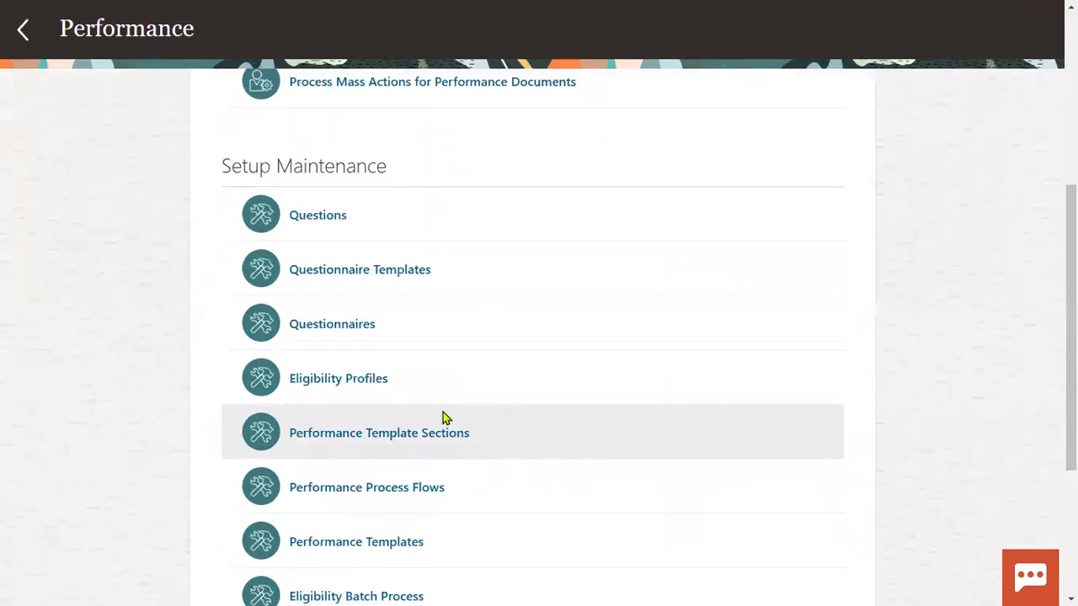
{"action": "left_click", "coordinate": [316, 219]}
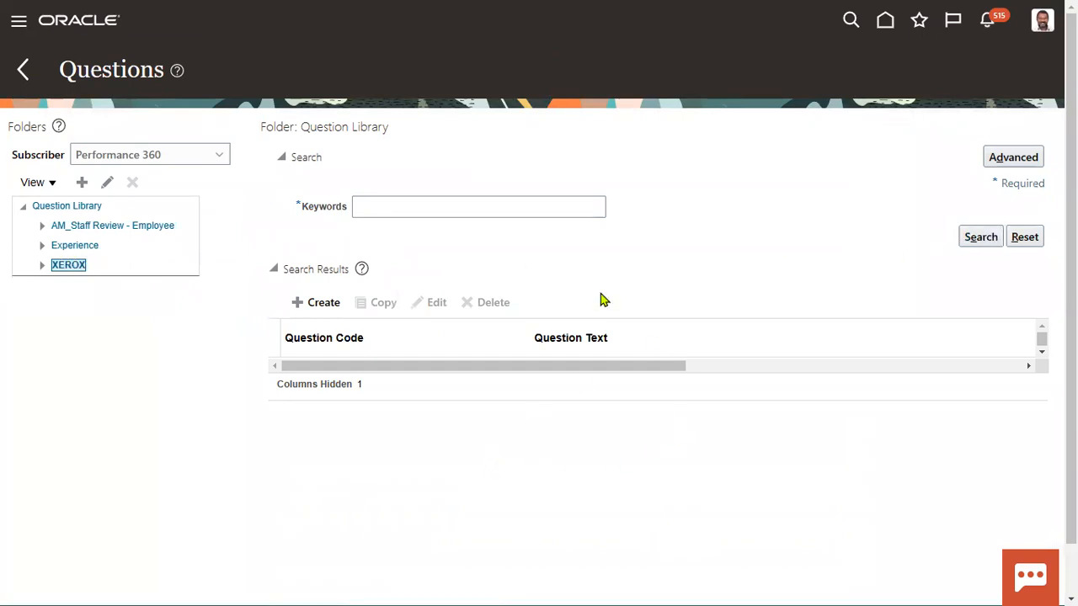
{"action": "left_click", "coordinate": [42, 265]}
{"action": "left_click", "coordinate": [337, 305]}
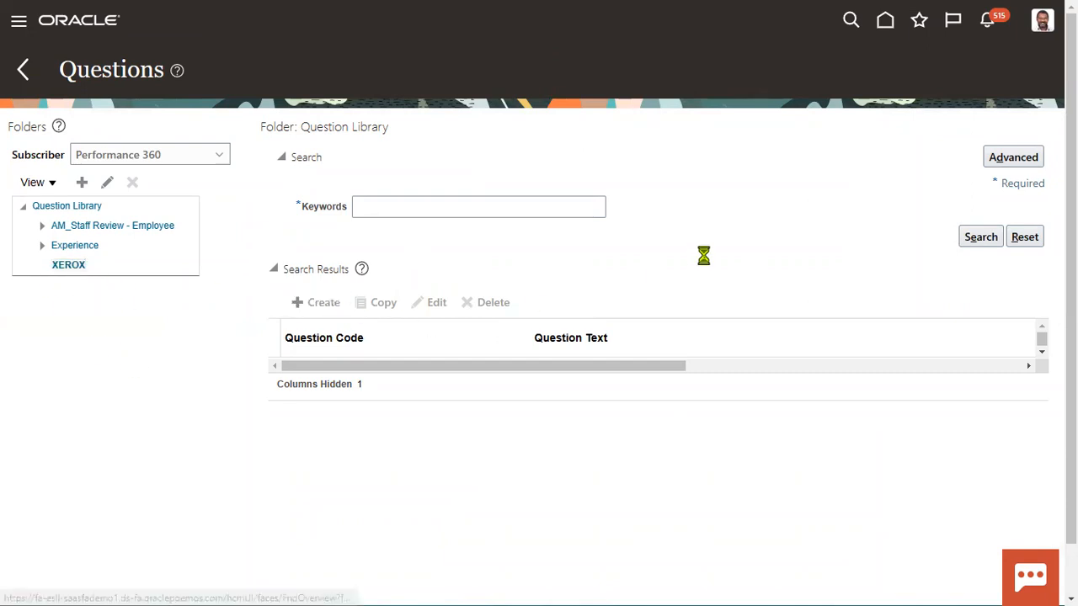
Step: Set the new question's status to Active and its privacy to Public
{"action": "left_click", "coordinate": [528, 139]}
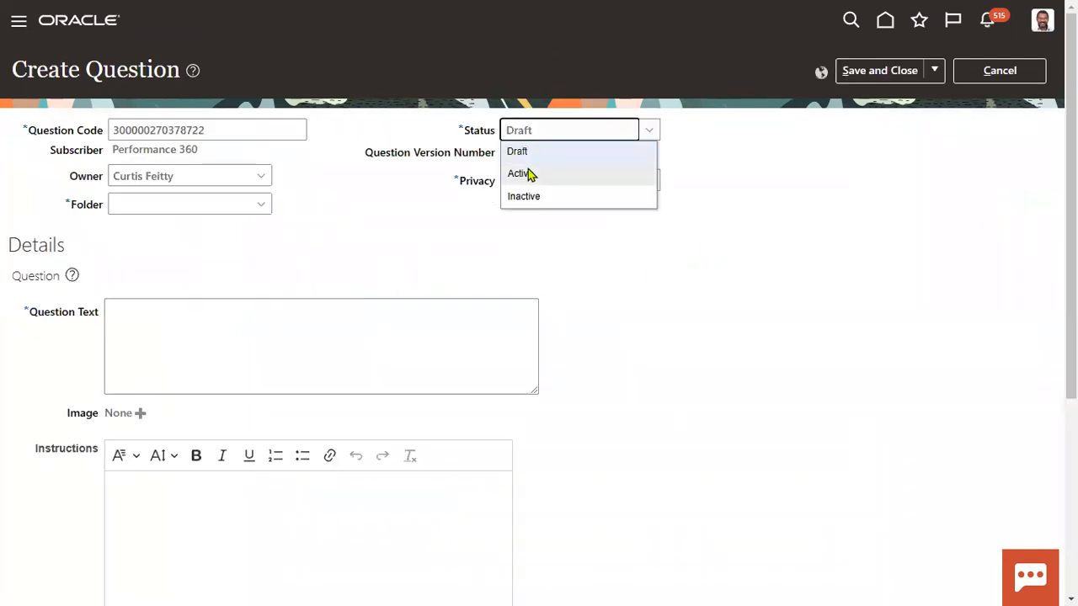
{"action": "left_click", "coordinate": [514, 174]}
{"action": "left_click", "coordinate": [604, 180]}
{"action": "left_click", "coordinate": [604, 180]}
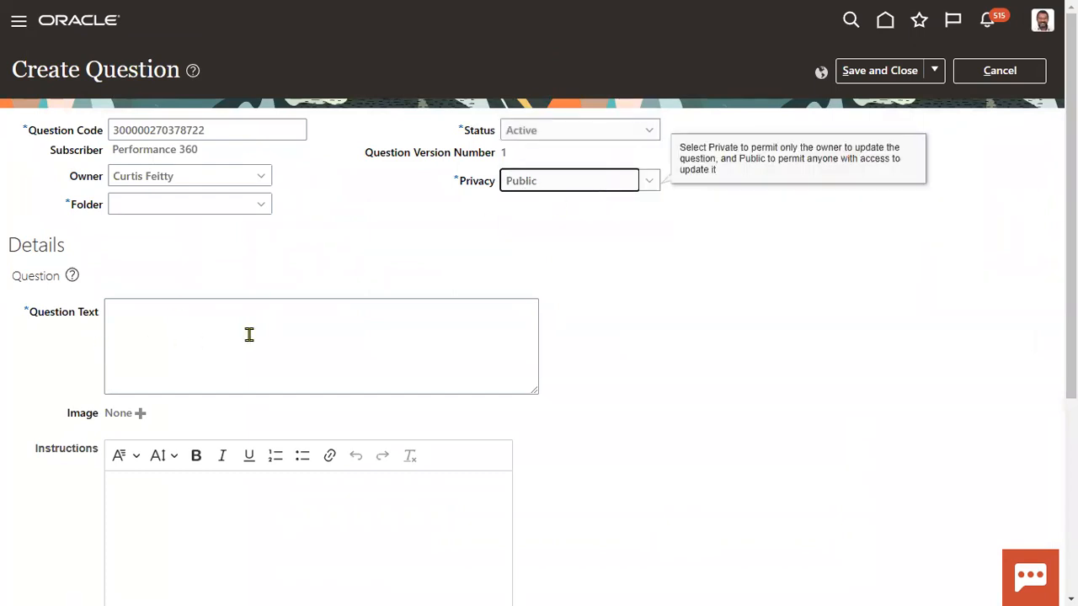
Step: Enter the question text "XEROX What are the skills set improved last 6 months?"
{"action": "left_click", "coordinate": [250, 331]}
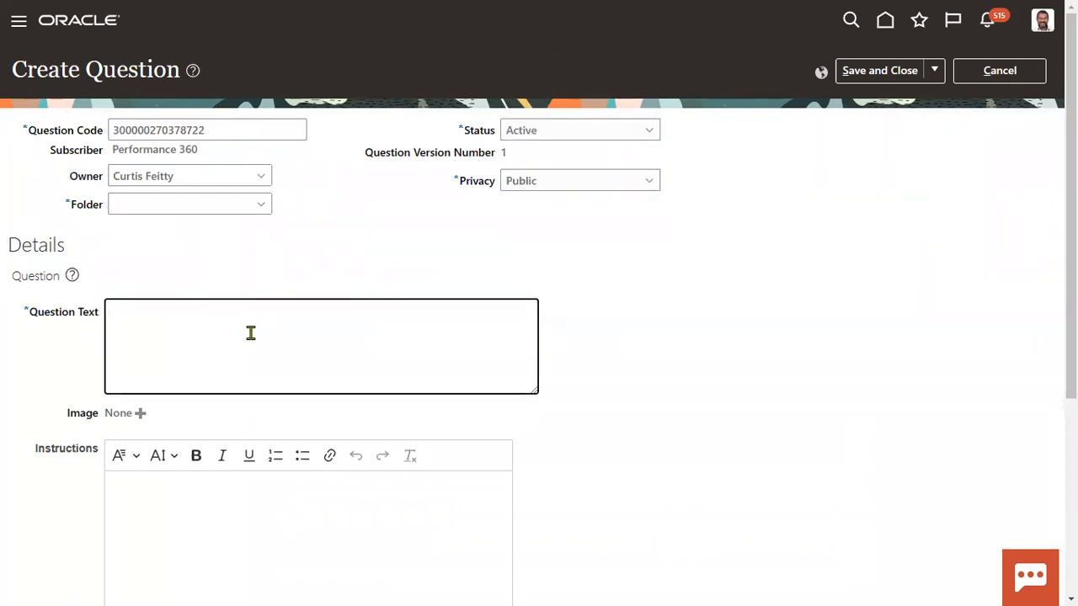
{"action": "type", "text": "XEROX"}
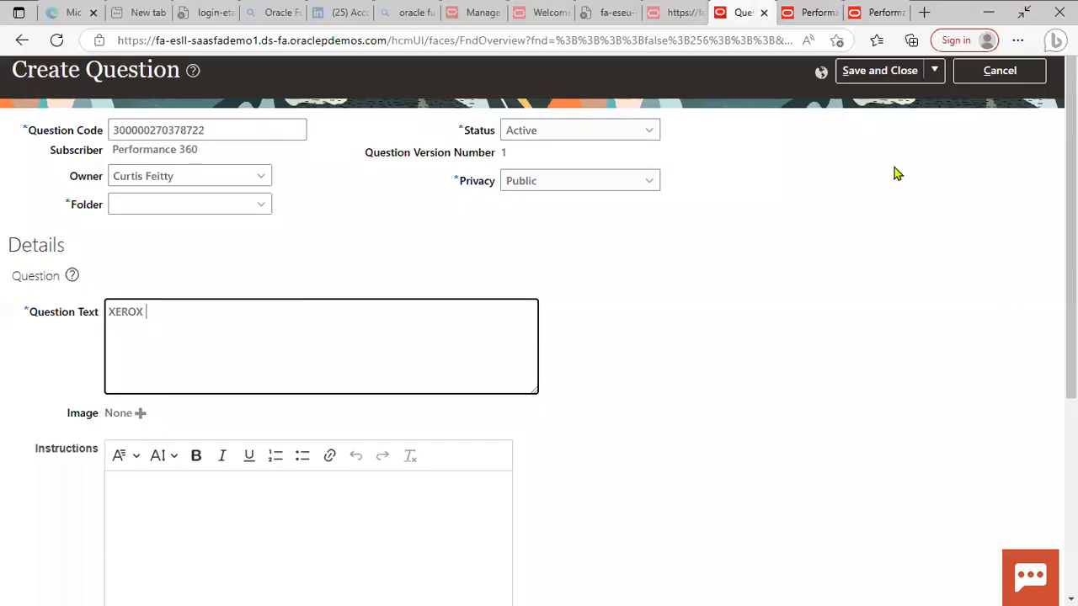
{"action": "left_click", "coordinate": [628, 242]}
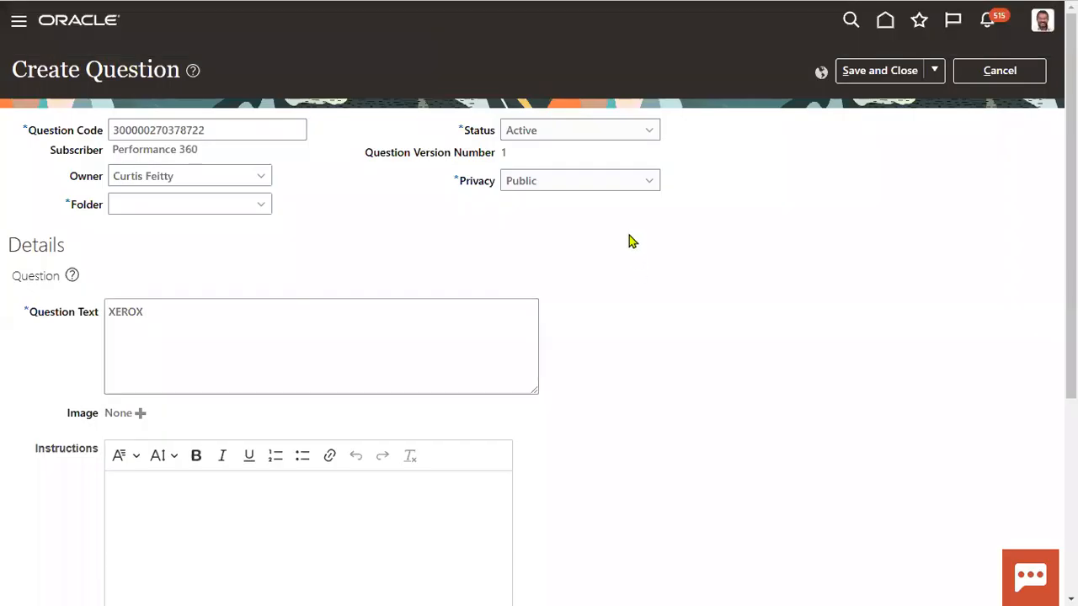
{"action": "left_click", "coordinate": [238, 315]}
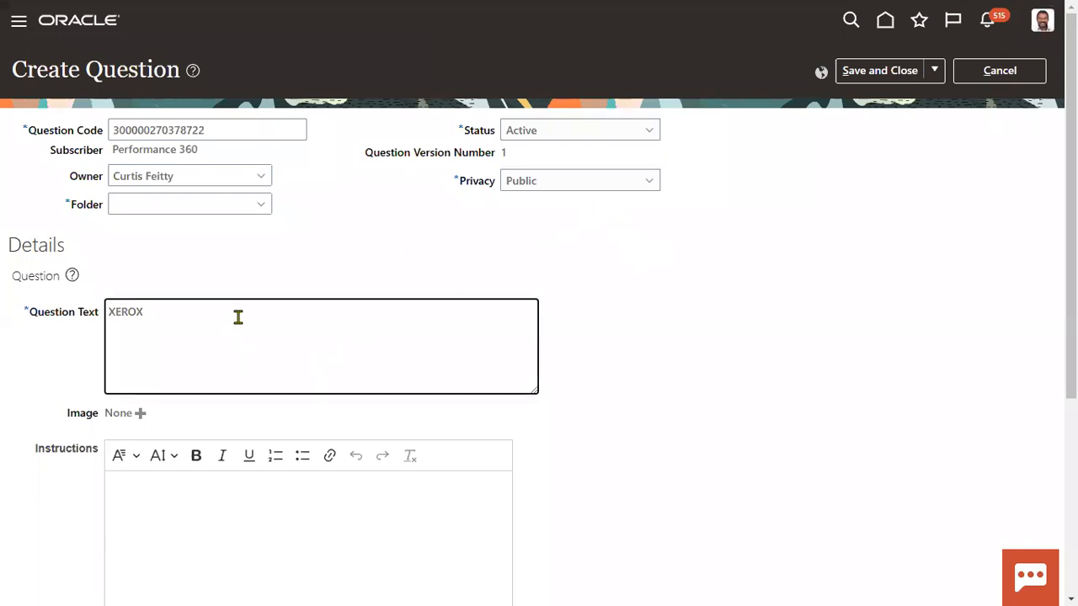
{"action": "type", "text": "What"}
{"action": "type", "text": "ast 6 months?"}
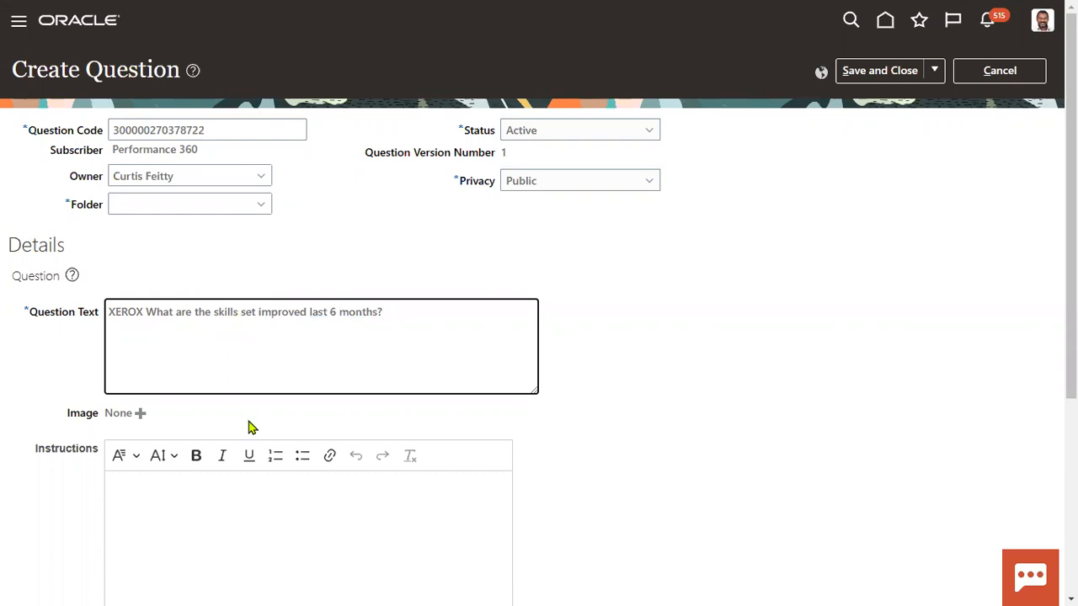
Step: Set the question type to Multiple Choice with a minimum of 2 and a maximum of 3 selections
{"action": "scroll", "coordinate": [330, 409], "scroll_direction": "down", "scroll_amount": 4}
{"action": "left_click", "coordinate": [175, 347]}
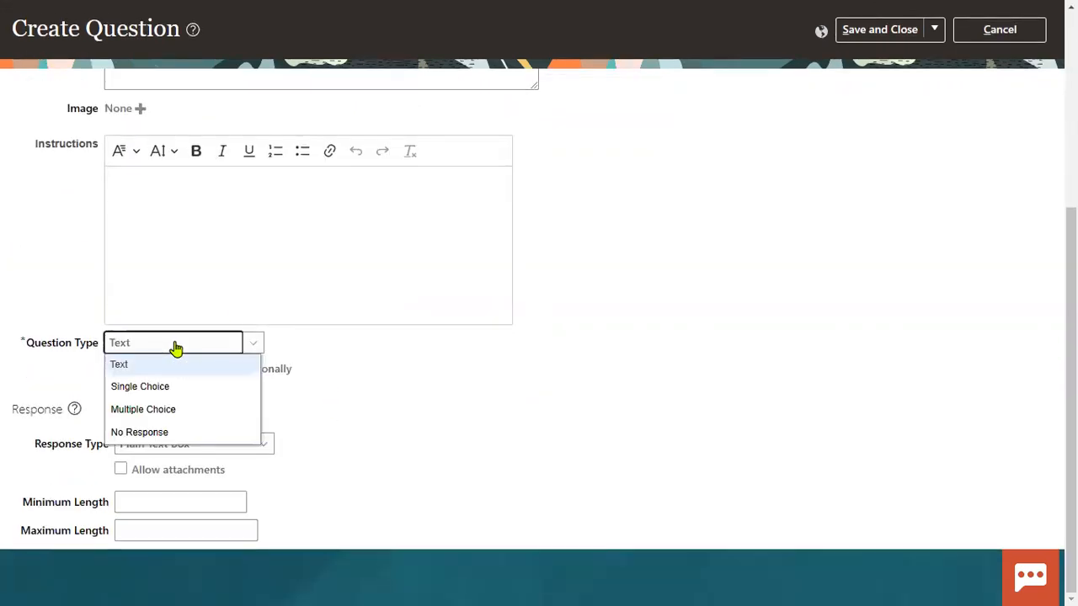
{"action": "left_click", "coordinate": [160, 409]}
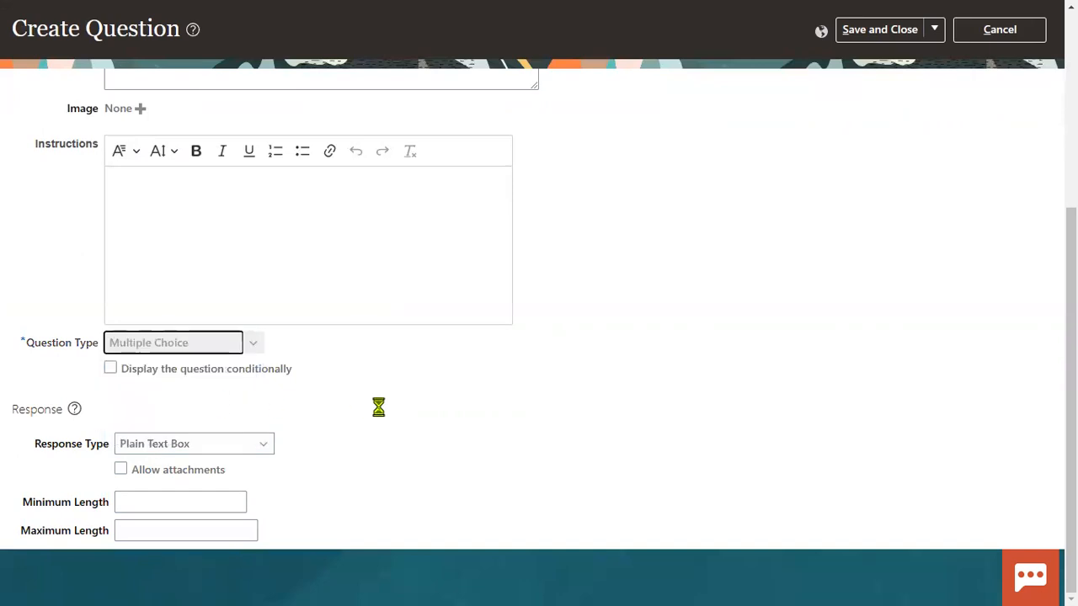
{"action": "scroll", "coordinate": [365, 416], "scroll_direction": "down", "scroll_amount": 2}
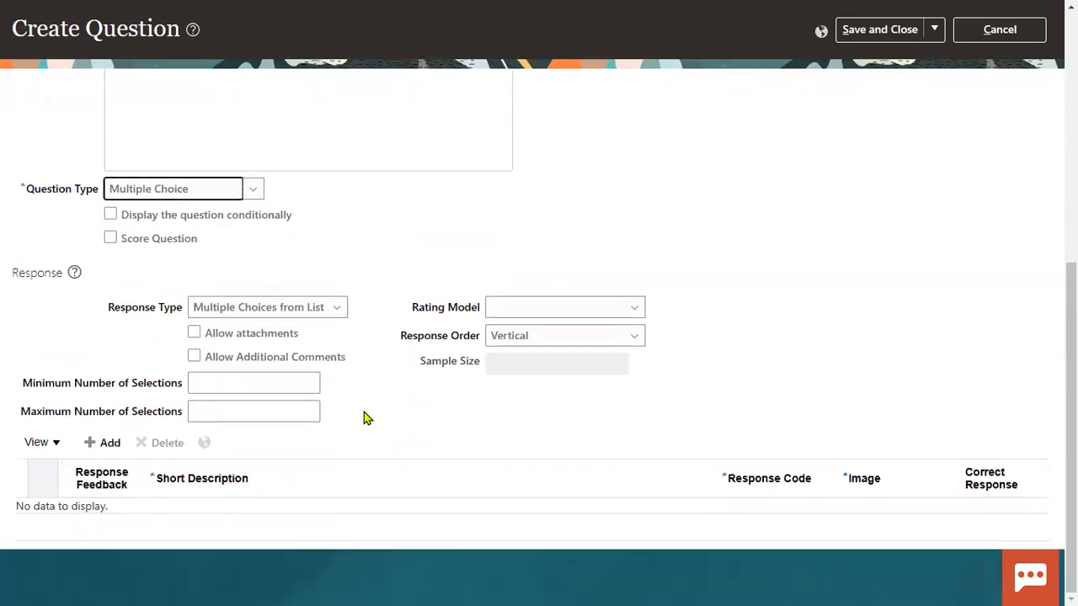
{"action": "left_click", "coordinate": [241, 383]}
{"action": "type", "text": "2"}
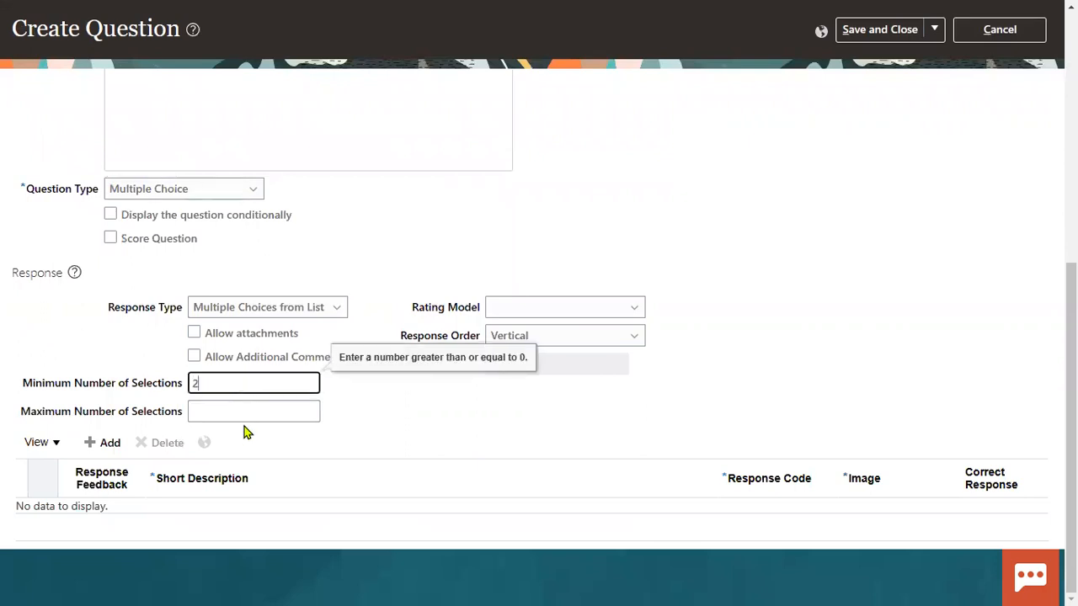
{"action": "left_click", "coordinate": [254, 410]}
{"action": "type", "text": "3"}
{"action": "left_click", "coordinate": [548, 421]}
Step: Add and delete a blank response row, and choose XEROX Skills as the question's rating model
{"action": "left_click", "coordinate": [106, 443]}
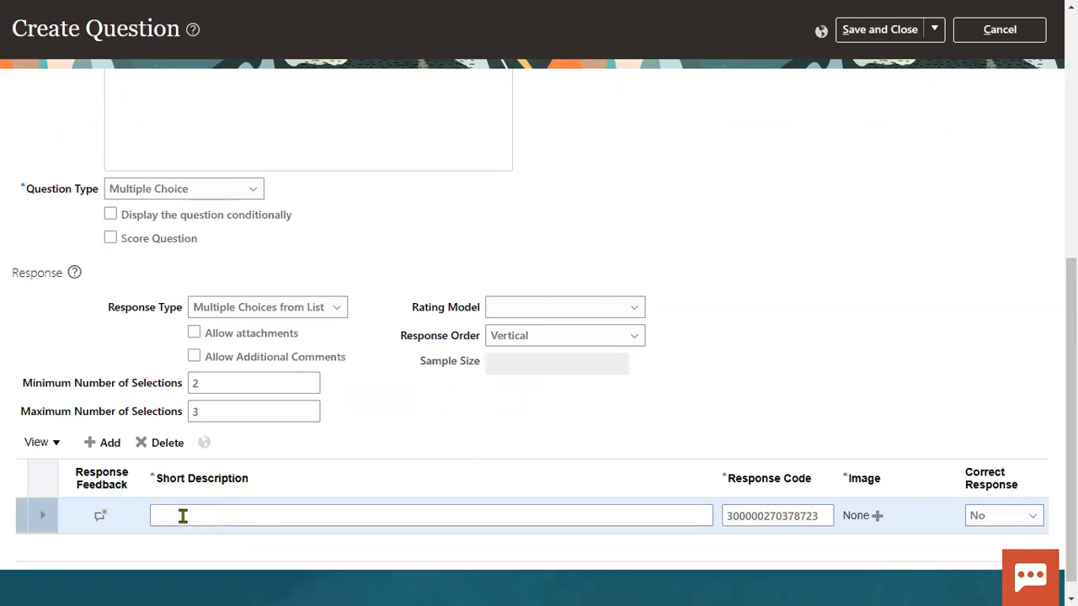
{"action": "left_click", "coordinate": [173, 443]}
{"action": "left_click", "coordinate": [623, 324]}
{"action": "left_click", "coordinate": [569, 357]}
{"action": "scroll", "coordinate": [632, 471], "scroll_direction": "down", "scroll_amount": 2}
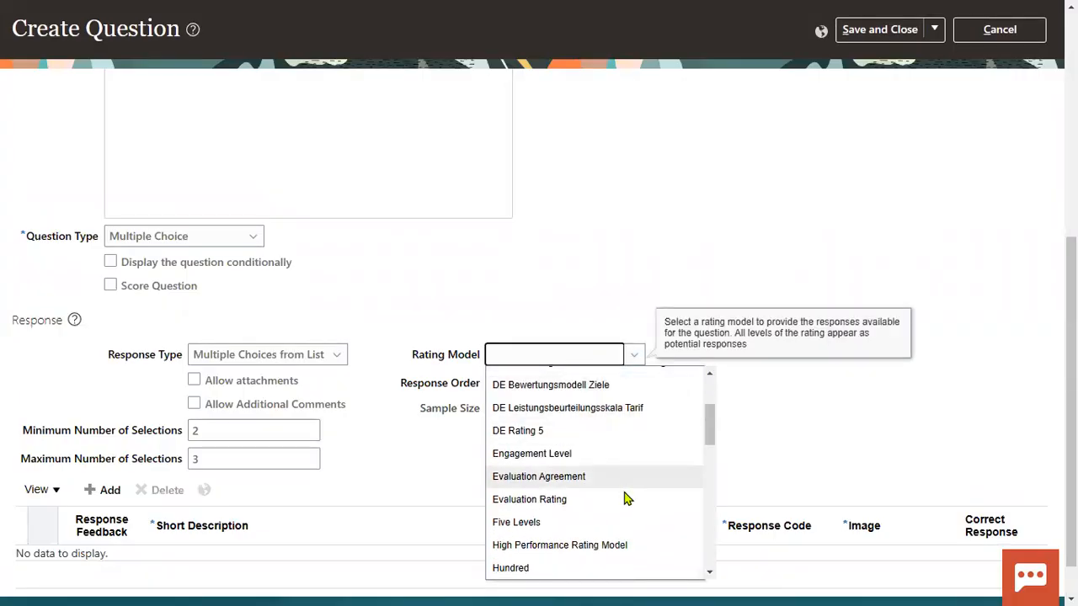
{"action": "scroll", "coordinate": [627, 498], "scroll_direction": "down", "scroll_amount": 10}
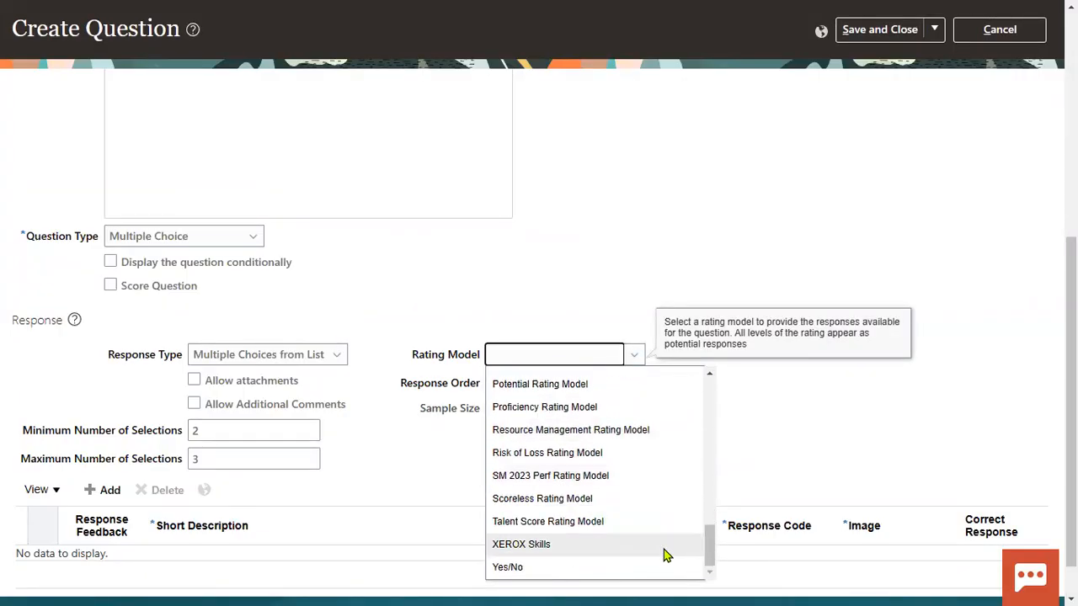
{"action": "left_click", "coordinate": [582, 546]}
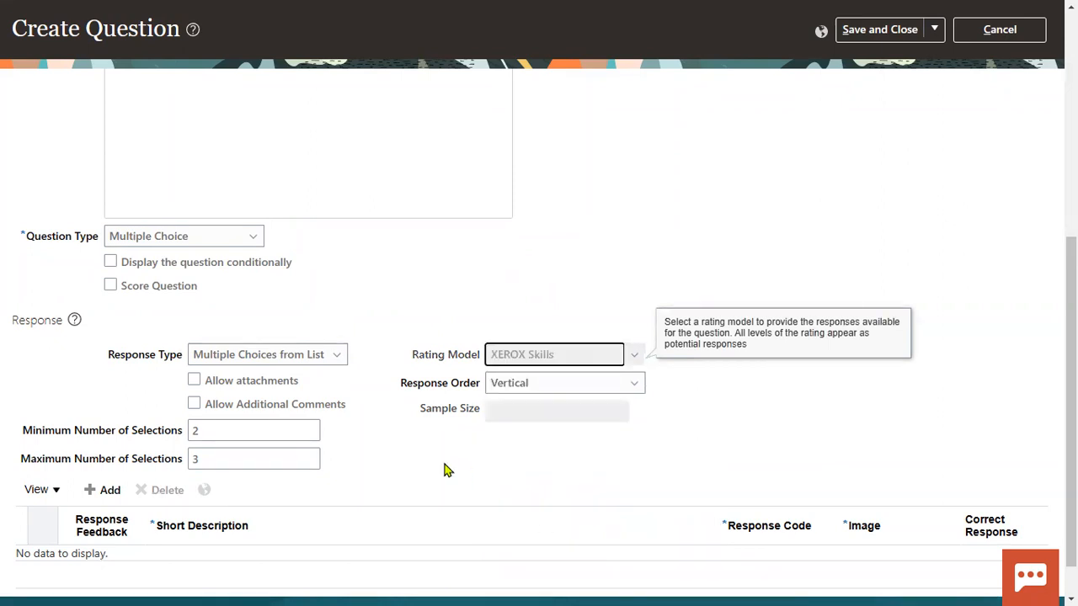
Step: Add a further response with the short description "Oracle Fusion cloud ERP" to the rating model responses
{"action": "scroll", "coordinate": [447, 447], "scroll_direction": "down", "scroll_amount": 2}
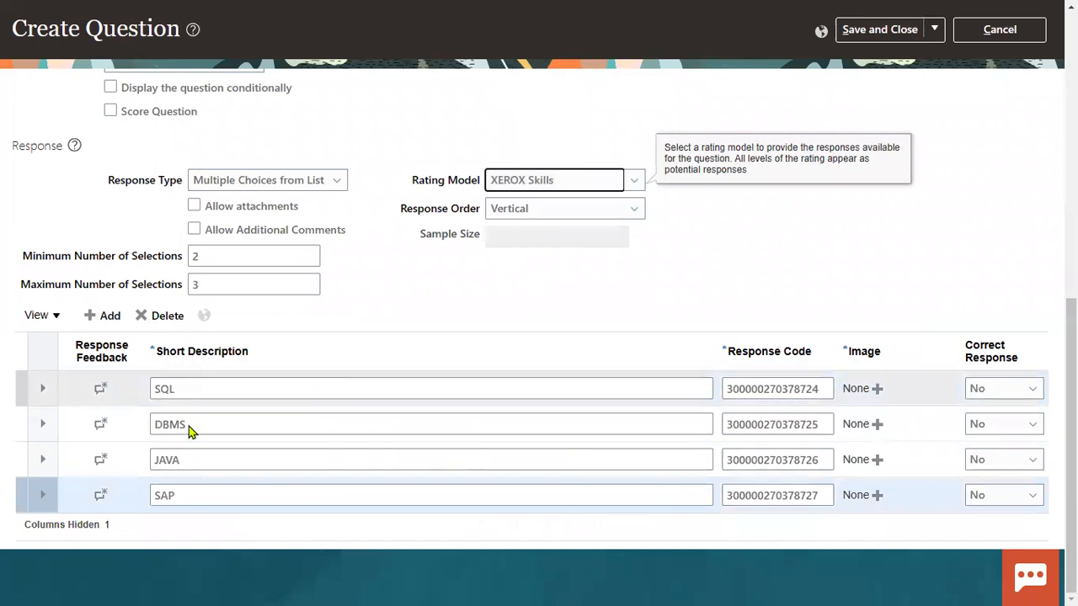
{"action": "left_click", "coordinate": [107, 316]}
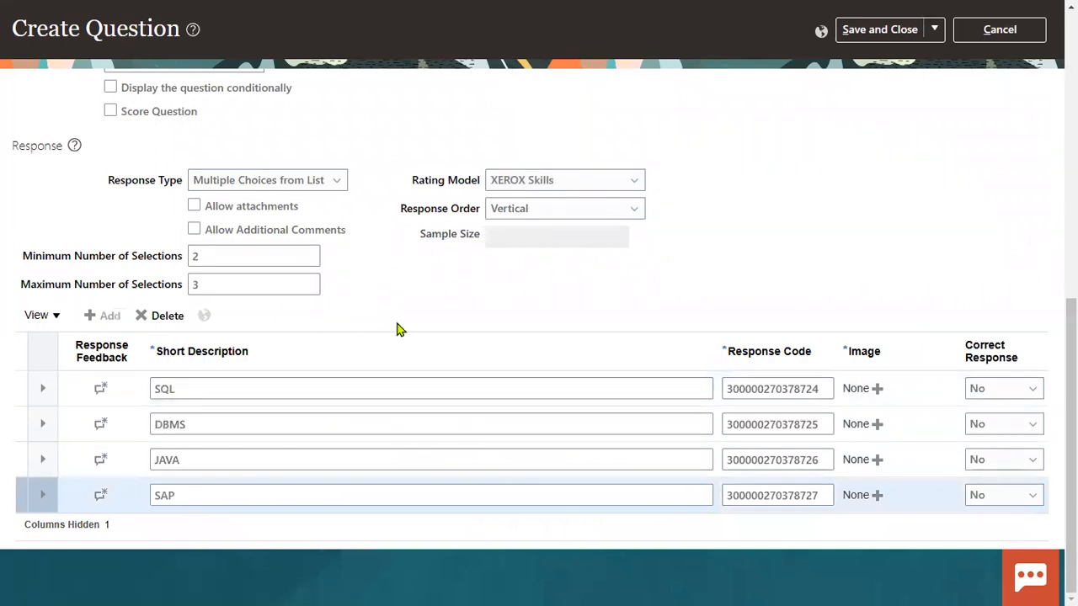
{"action": "left_click", "coordinate": [215, 521]}
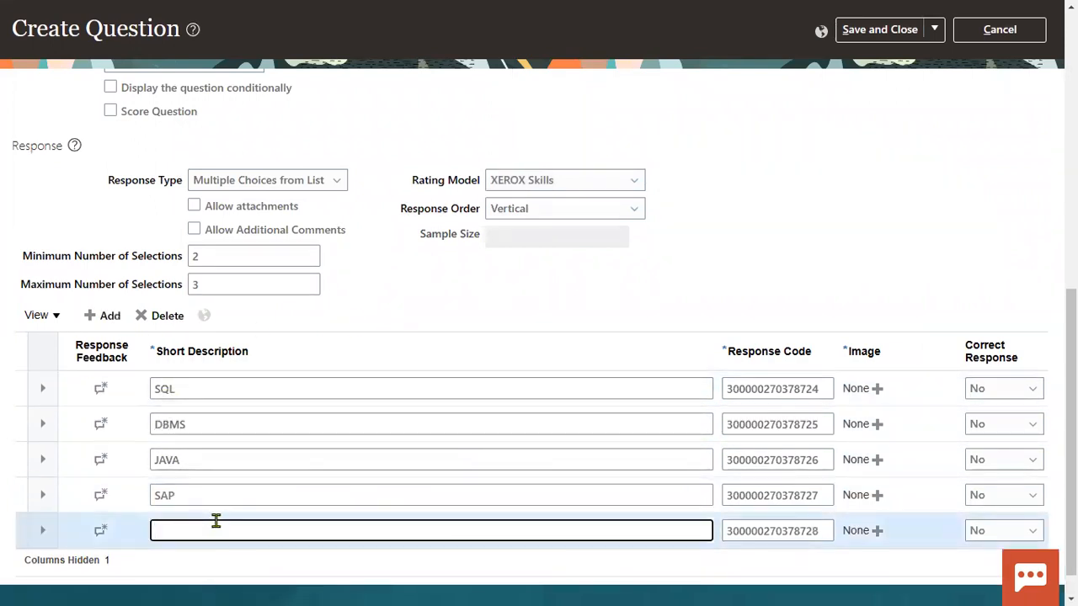
{"action": "type", "text": "Oracle Fusion cloud ERP"}
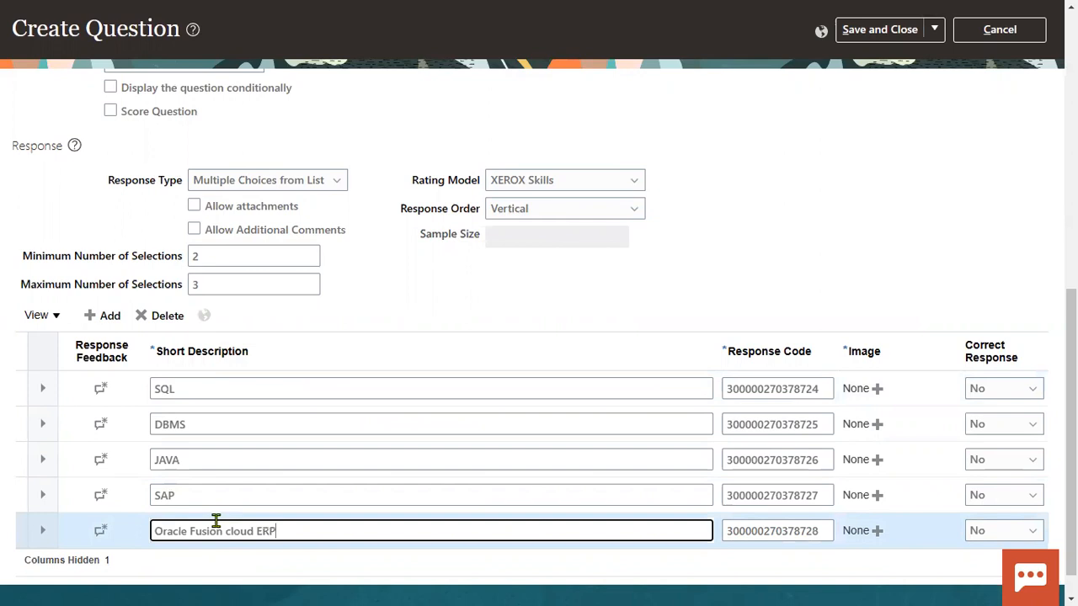
Step: Try to save the skills question
{"action": "scroll", "coordinate": [892, 157], "scroll_direction": "up", "scroll_amount": 5}
{"action": "left_click", "coordinate": [936, 72]}
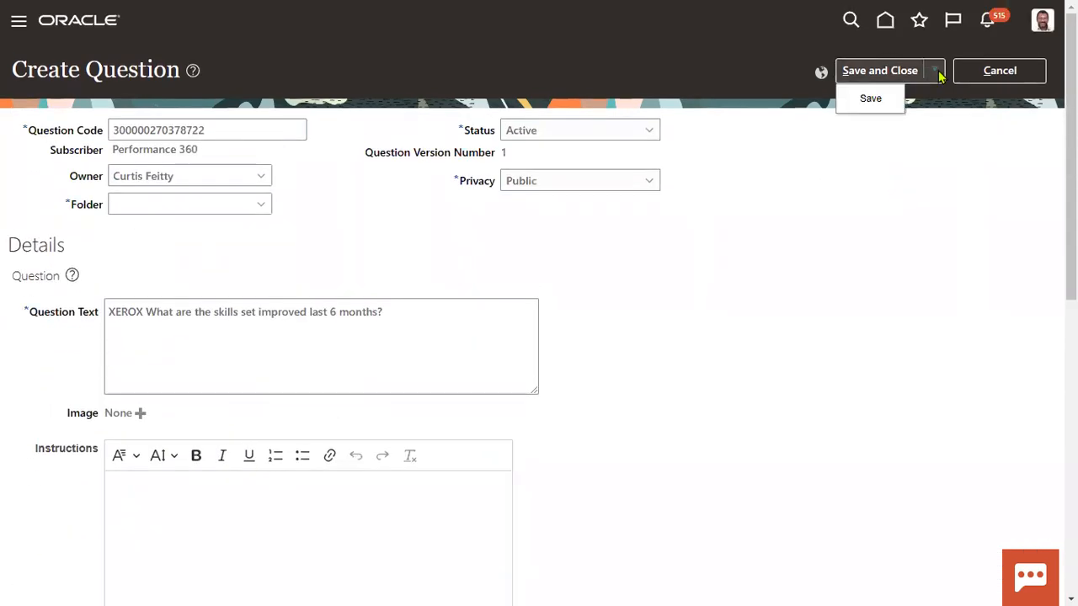
{"action": "left_click", "coordinate": [871, 98]}
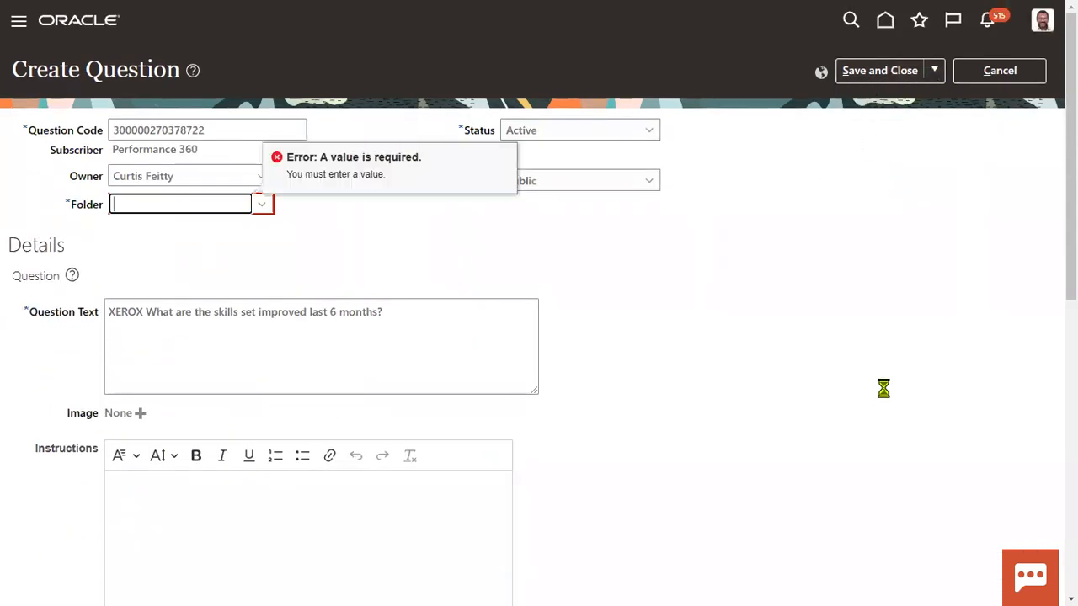
Step: Assign the skills question to the XEROX folder, then save and close it, acknowledging the confirmations
{"action": "left_click", "coordinate": [261, 204]}
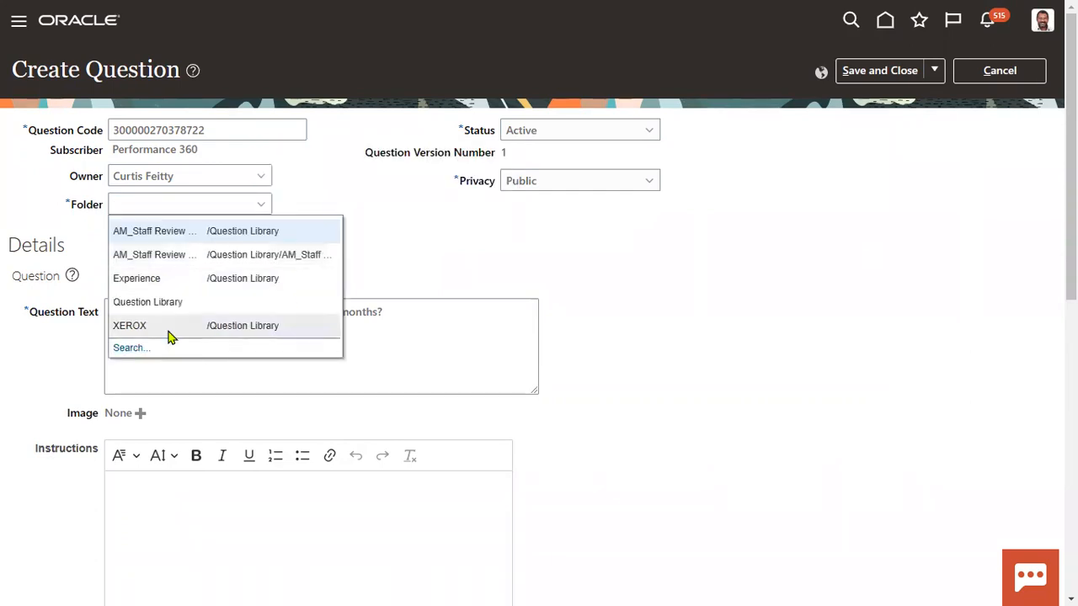
{"action": "left_click", "coordinate": [167, 332]}
{"action": "left_click", "coordinate": [935, 72]}
{"action": "left_click", "coordinate": [875, 100]}
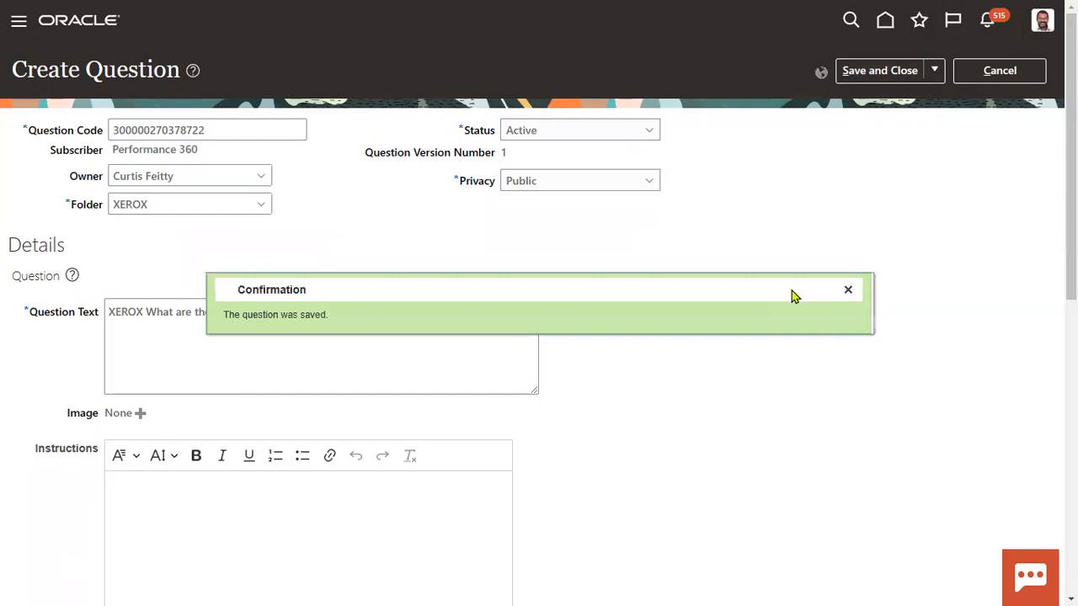
{"action": "left_click", "coordinate": [847, 291]}
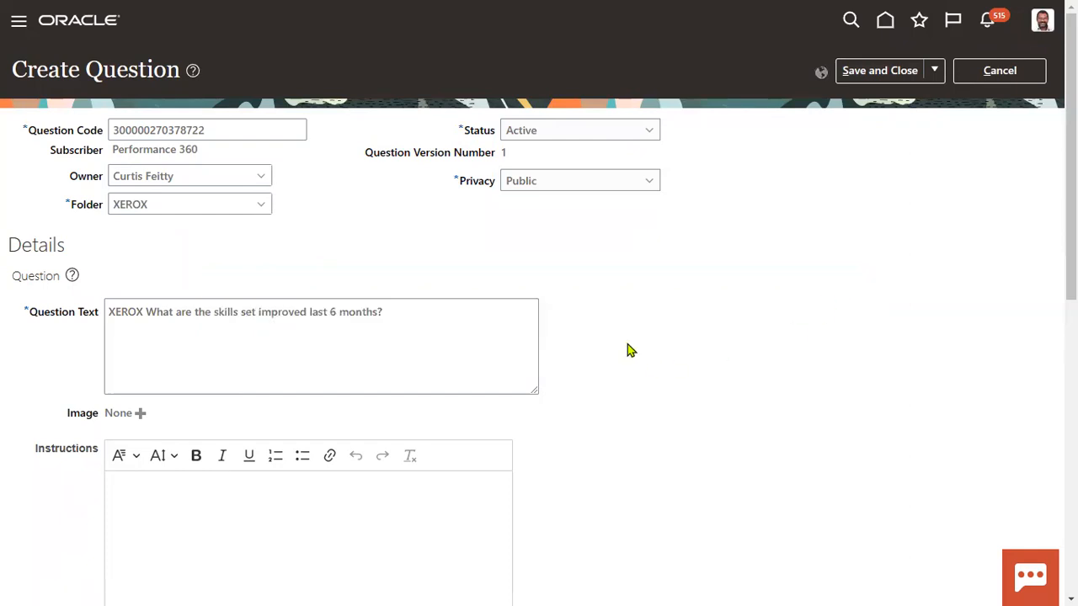
{"action": "left_click", "coordinate": [876, 75]}
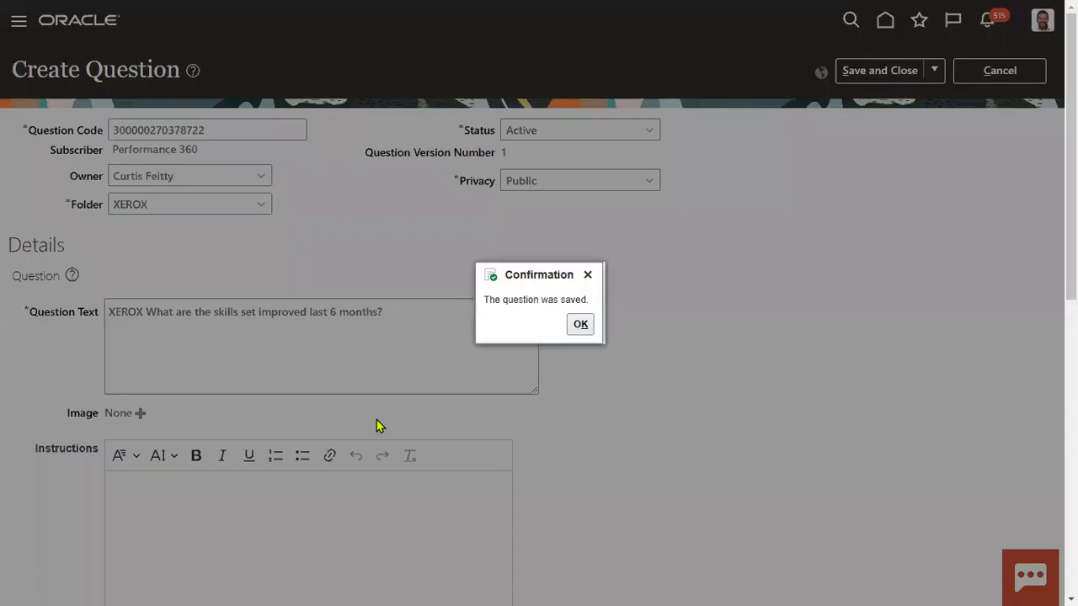
{"action": "left_click", "coordinate": [579, 325]}
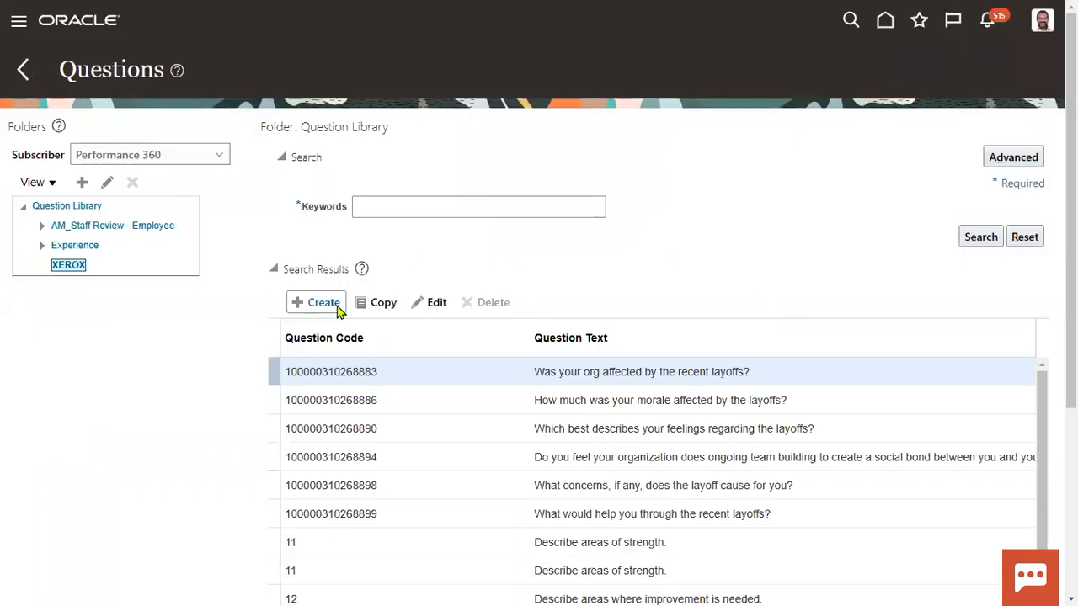
Step: Create another question with Active status and Public privacy in the XEROX folder
{"action": "left_click", "coordinate": [333, 303]}
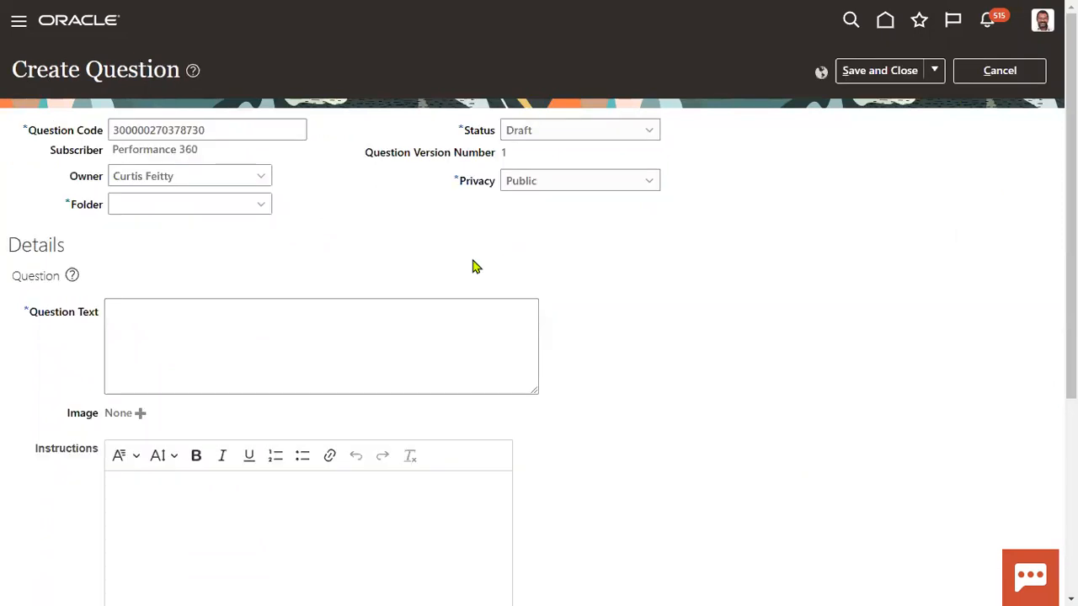
{"action": "left_click", "coordinate": [572, 132]}
{"action": "left_click", "coordinate": [558, 171]}
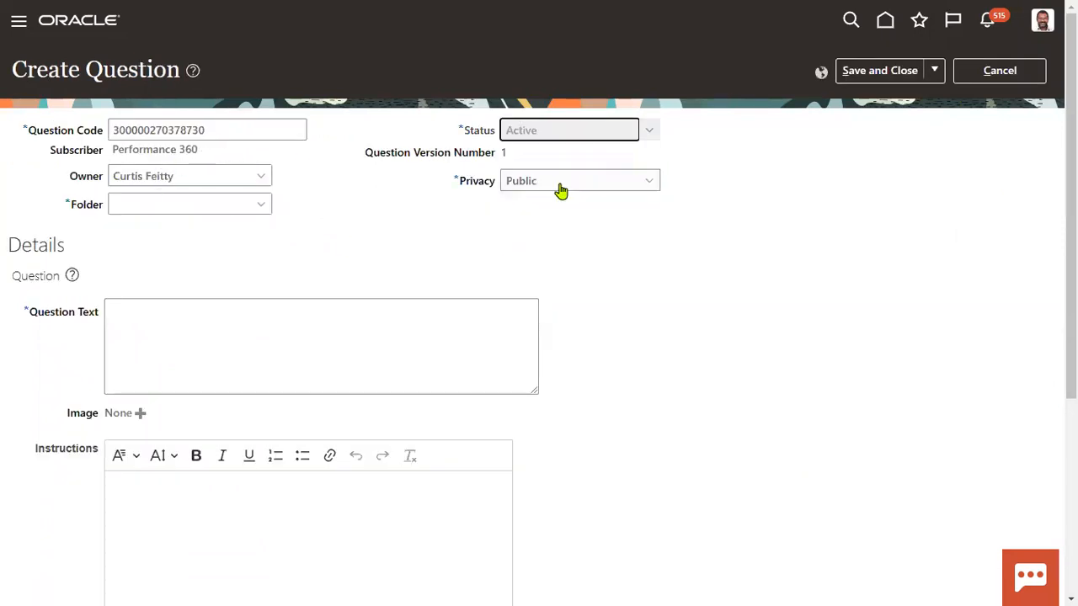
{"action": "left_click", "coordinate": [560, 183]}
{"action": "left_click", "coordinate": [543, 225]}
{"action": "left_click", "coordinate": [216, 205]}
{"action": "left_click", "coordinate": [261, 206]}
{"action": "left_click", "coordinate": [153, 235]}
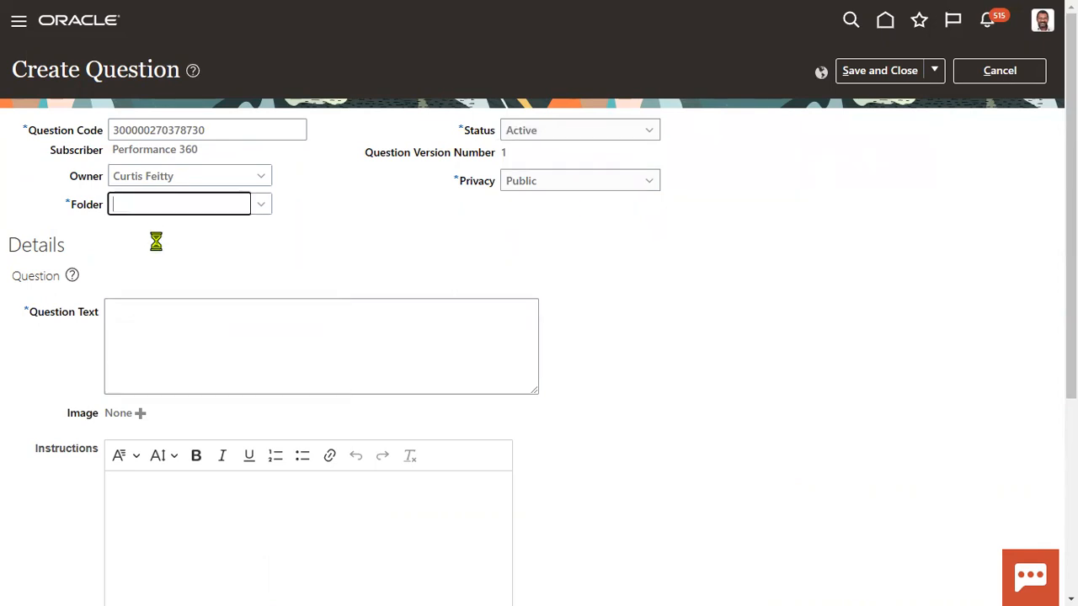
Step: Enter the question text "XEROX What are the white papers published in the last Year?"
{"action": "left_click", "coordinate": [224, 313]}
{"action": "type", "text": "XEROX What are the white papers publ"}
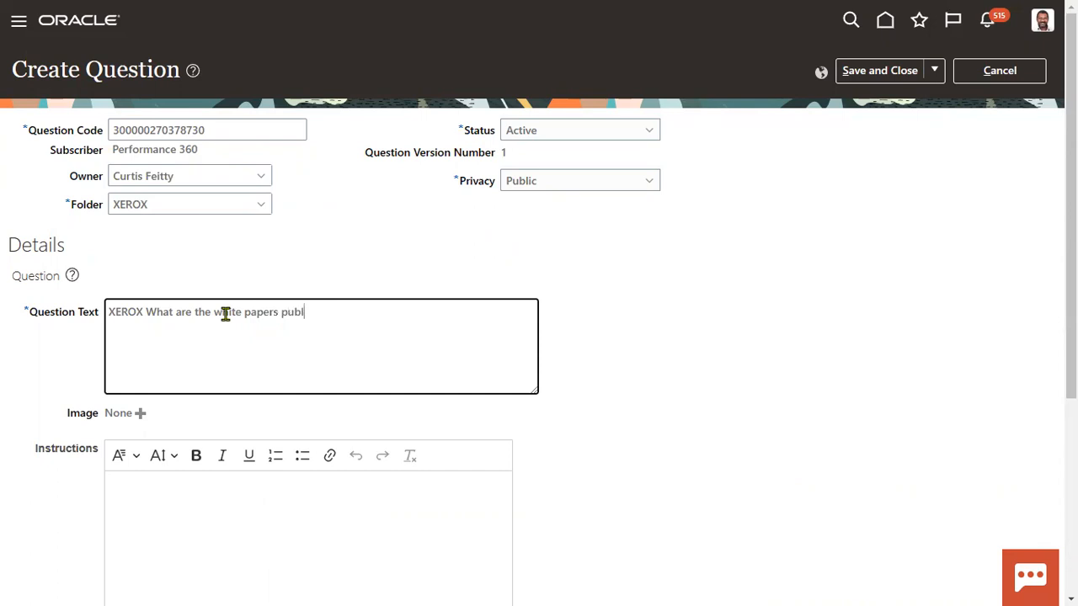
{"action": "type", "text": "ished in the"}
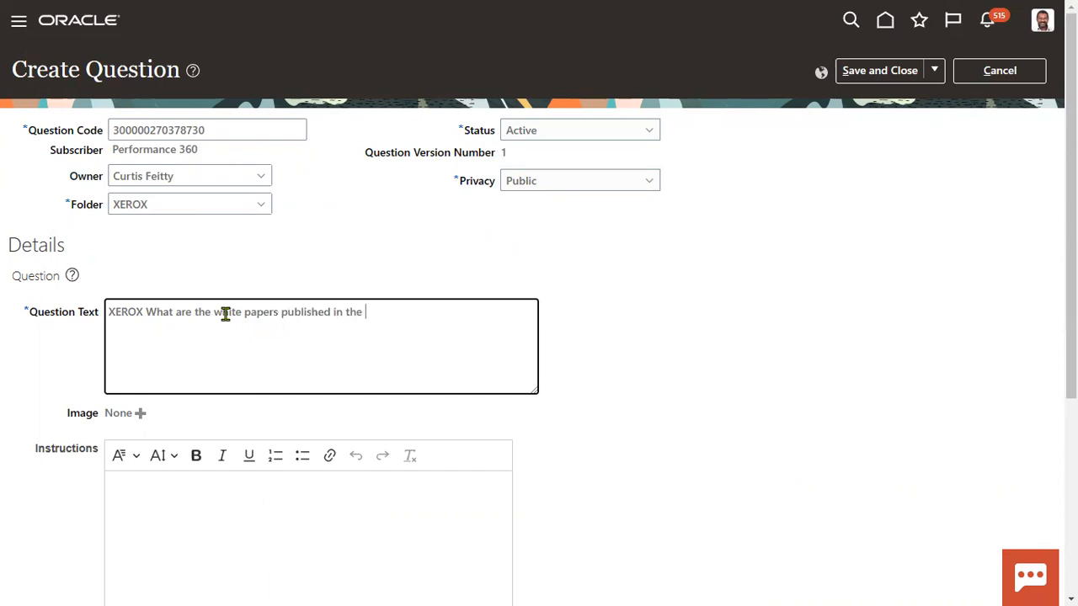
{"action": "type", "text": " last Year?"}
{"action": "scroll", "coordinate": [539, 333], "scroll_direction": "down", "scroll_amount": 4}
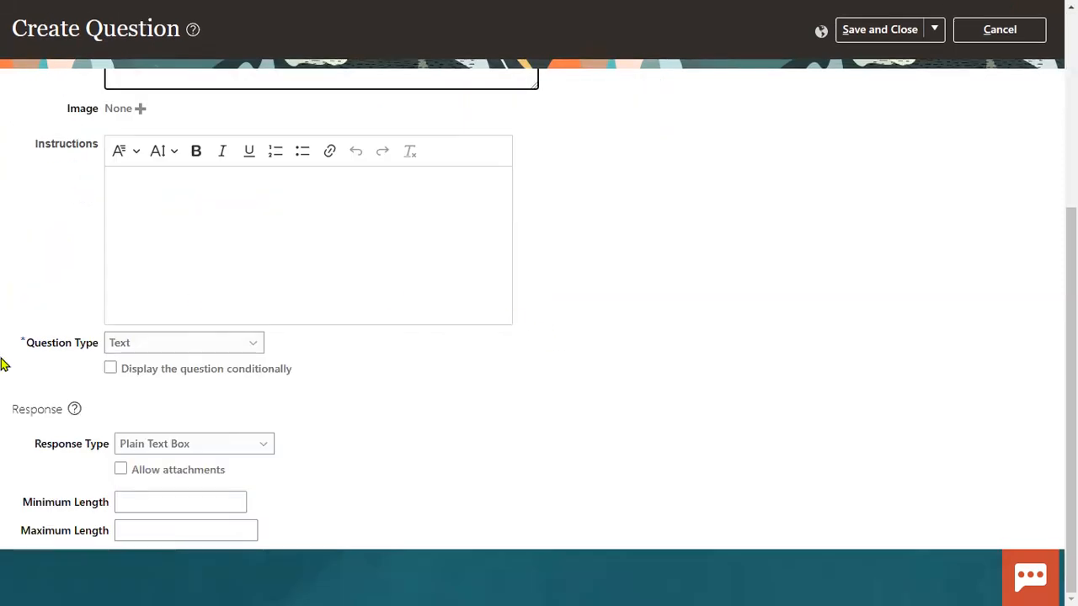
Step: Set the question type to No Response, allow attachments, then save and close the question and acknowledge the confirmation
{"action": "left_click", "coordinate": [246, 338]}
{"action": "left_click", "coordinate": [180, 431]}
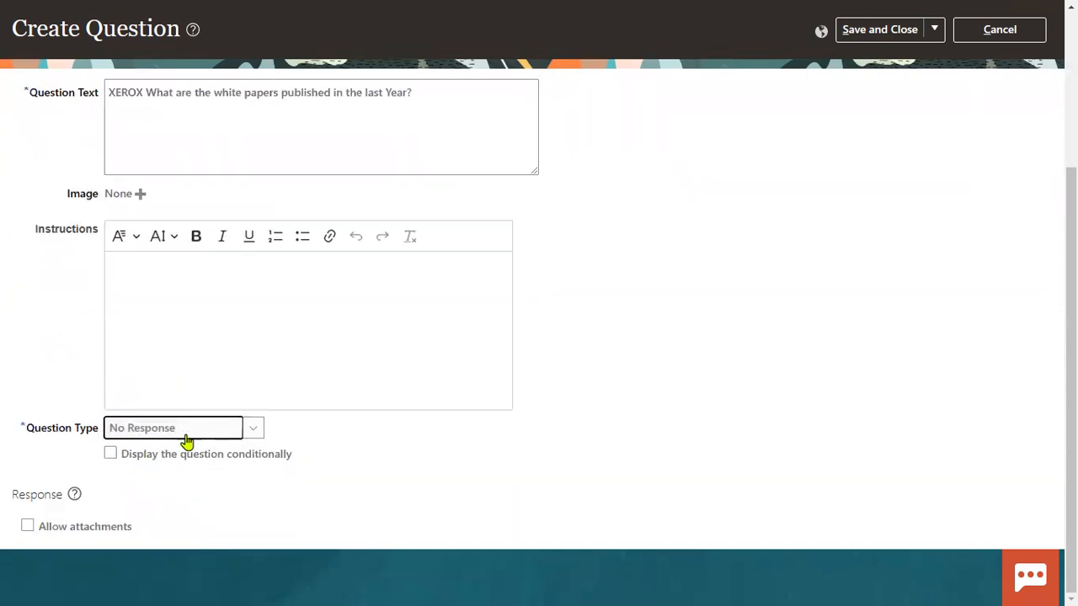
{"action": "left_click", "coordinate": [92, 529]}
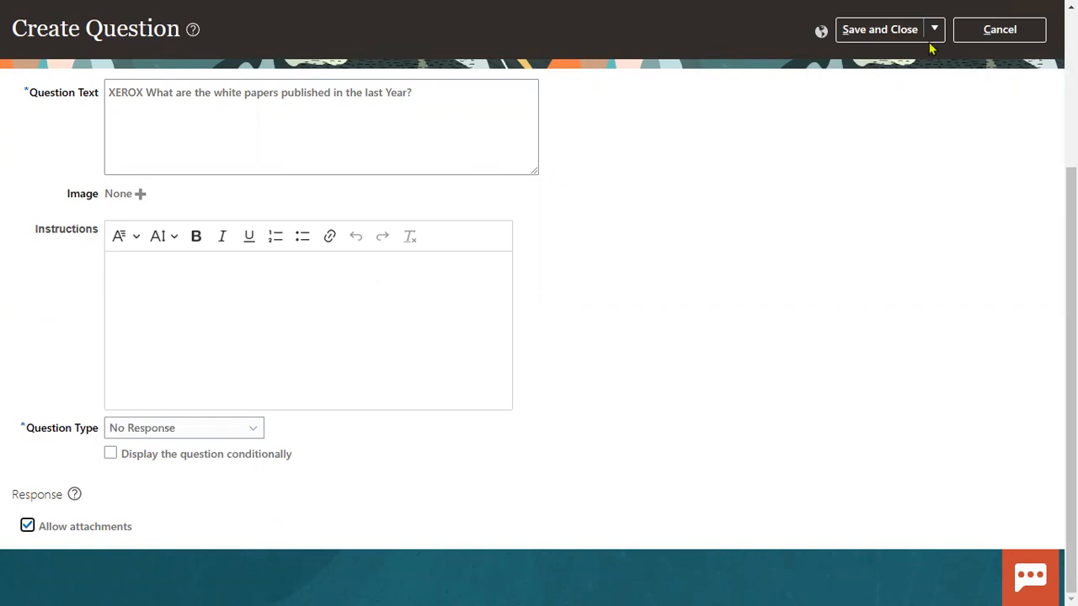
{"action": "left_click", "coordinate": [888, 32]}
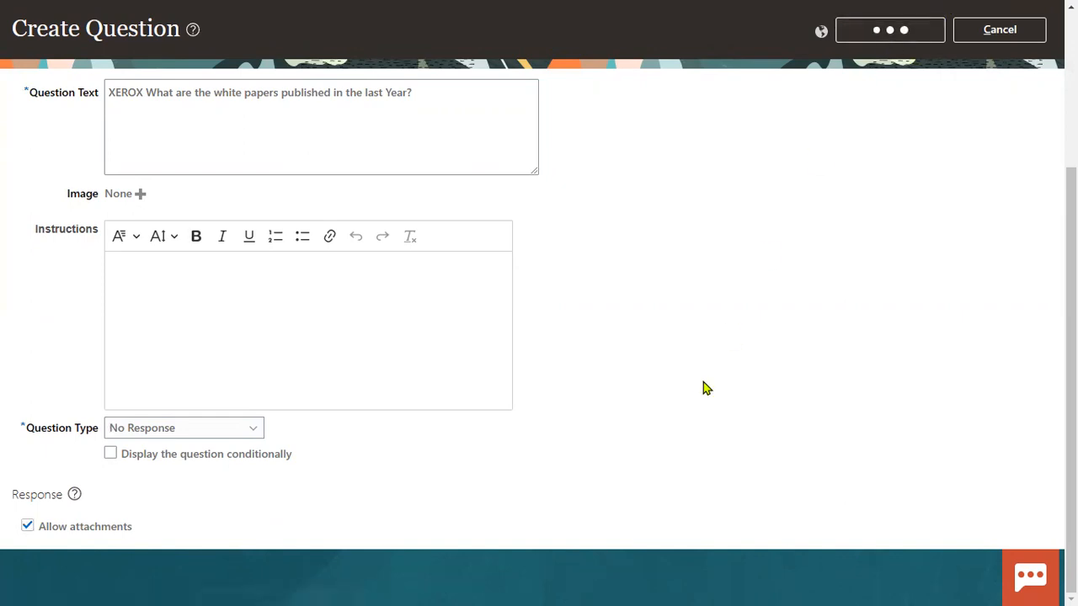
{"action": "left_click", "coordinate": [582, 326]}
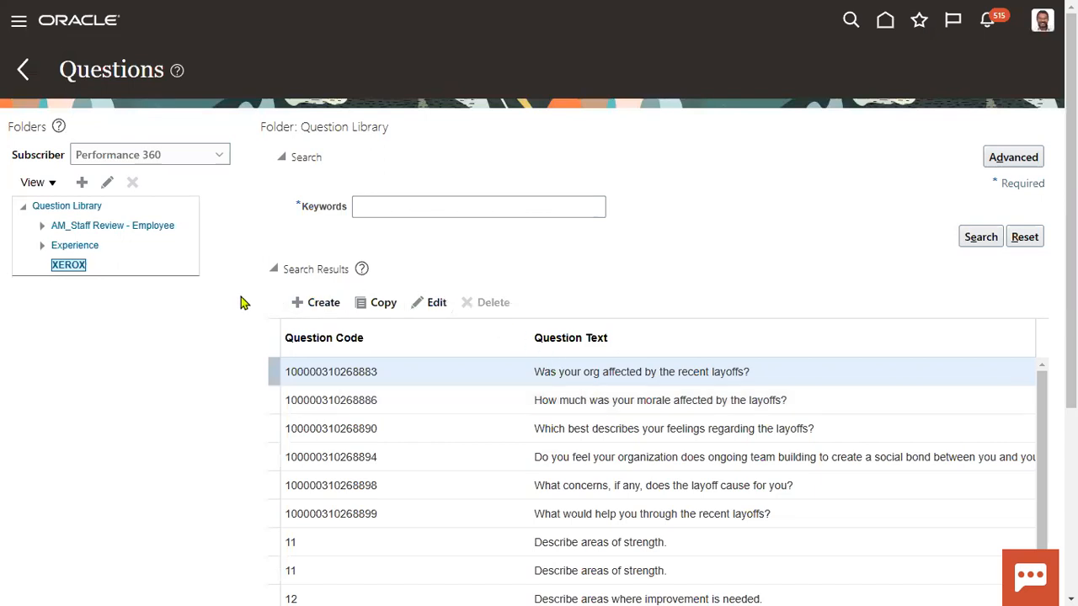
Step: Create a new question with Active status and Public privacy, assigned to the XEROX folder of the question library
{"action": "left_click", "coordinate": [317, 305]}
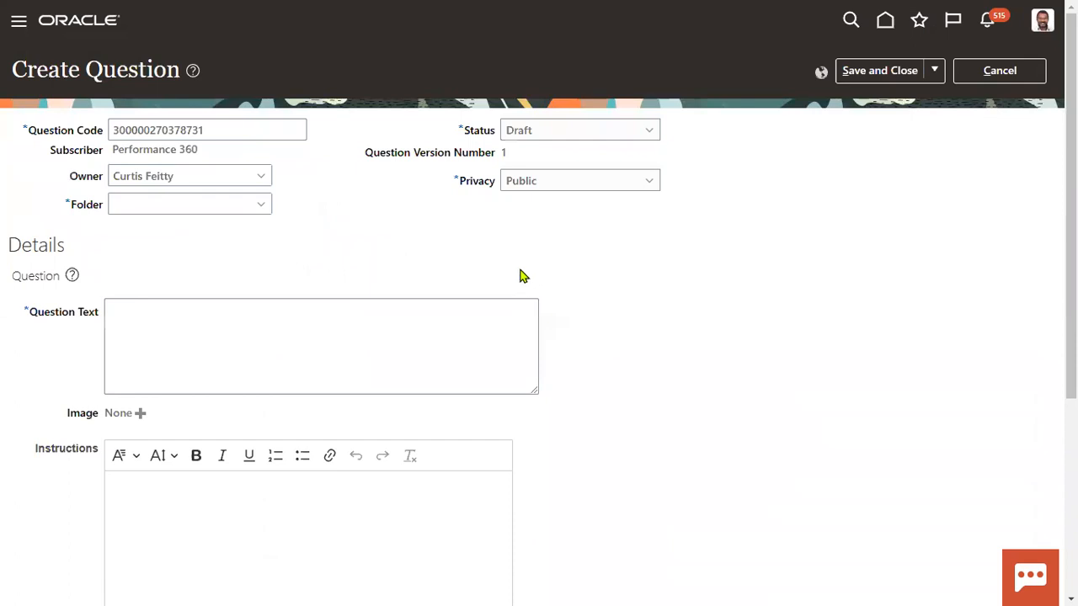
{"action": "left_click", "coordinate": [587, 135]}
{"action": "left_click", "coordinate": [548, 175]}
{"action": "left_click", "coordinate": [597, 184]}
{"action": "left_click", "coordinate": [596, 184]}
{"action": "left_click", "coordinate": [152, 204]}
{"action": "left_click", "coordinate": [259, 210]}
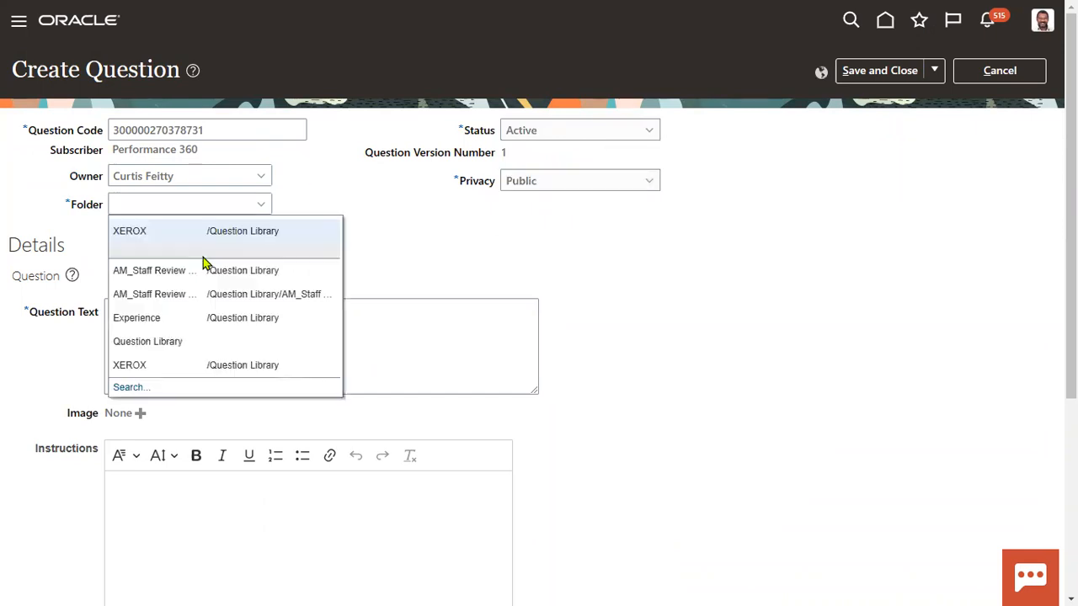
{"action": "left_click", "coordinate": [152, 233]}
Step: Enter the question text "XEROX Tell about the consultant overall performance ?"
{"action": "left_click", "coordinate": [238, 311]}
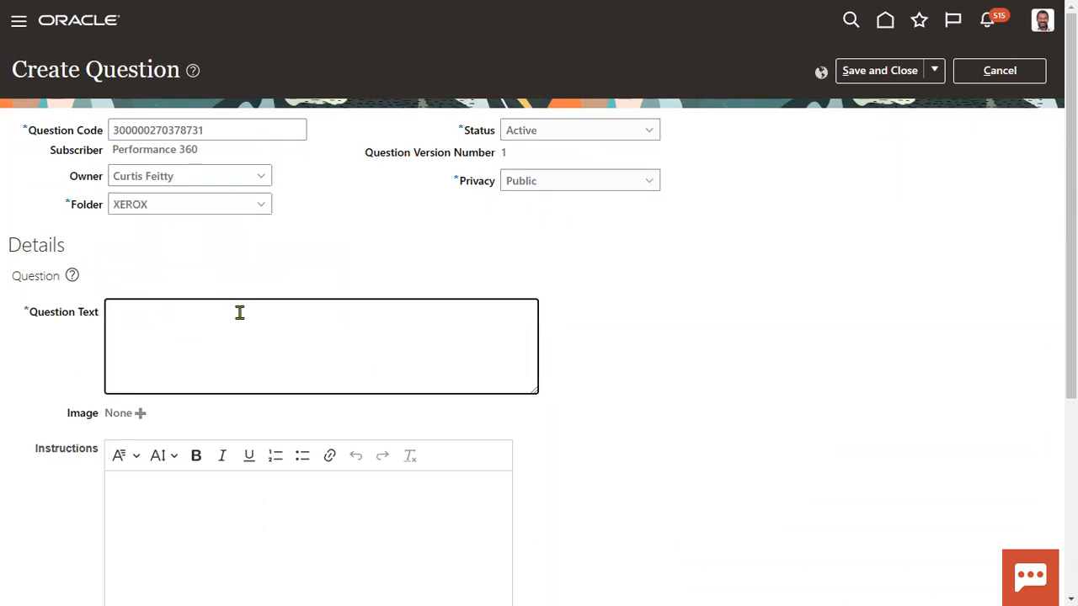
{"action": "type", "text": "XEROX Tell about th"}
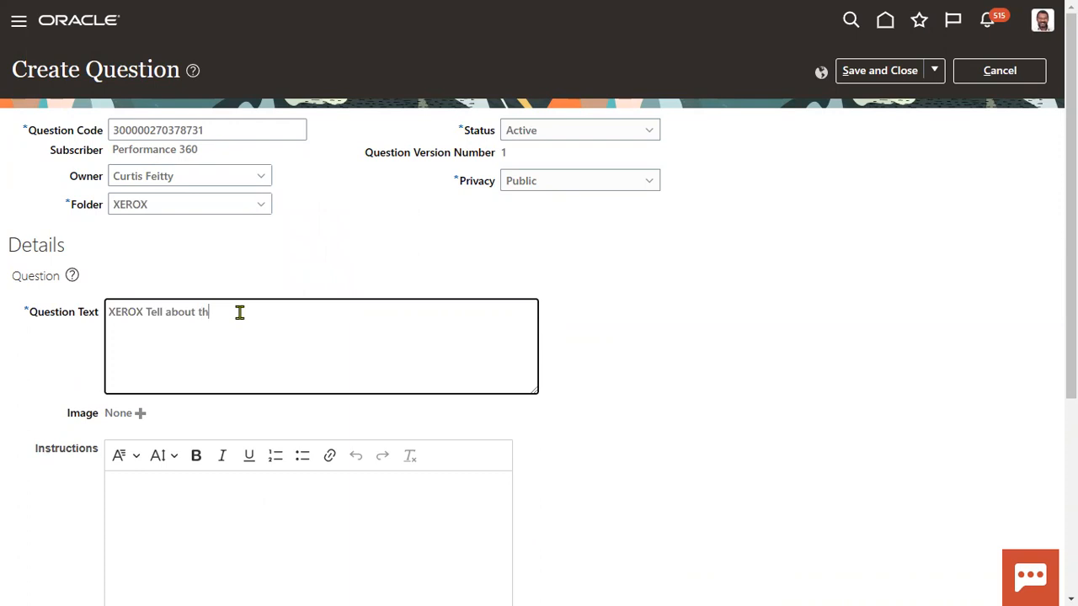
{"action": "type", "text": "e consultant"}
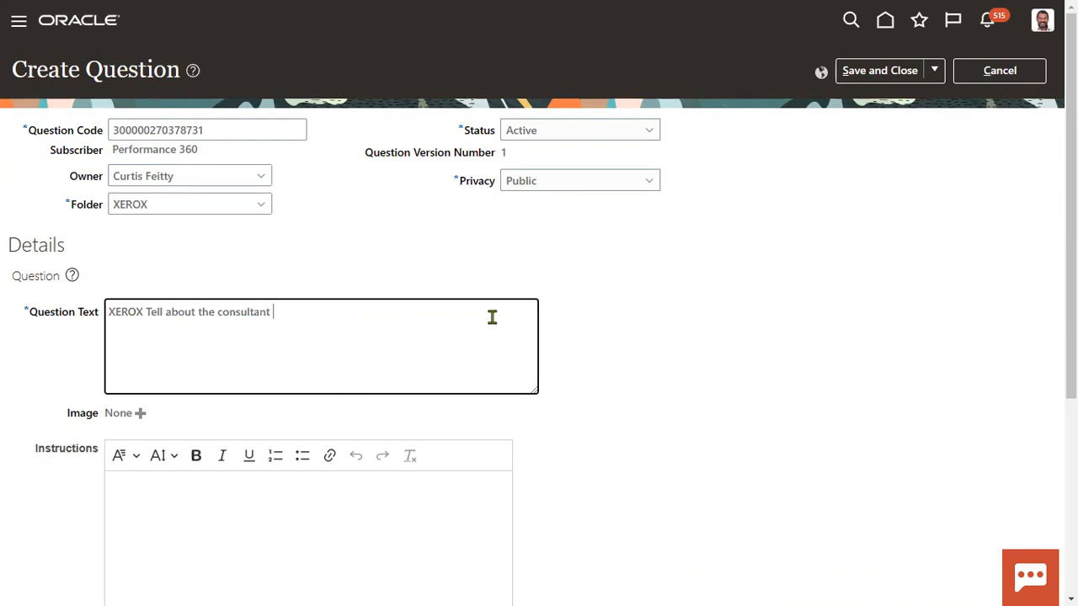
{"action": "type", "text": " overall performance ?"}
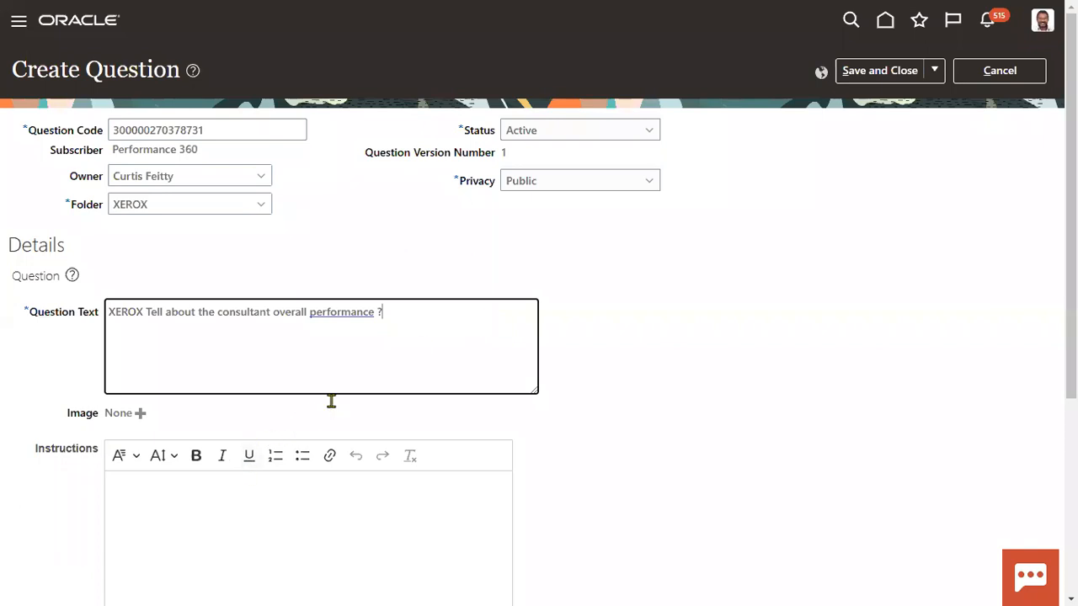
Step: Keep the question type as Text and set its response type to Rich Text Box, trying the Date option first
{"action": "scroll", "coordinate": [329, 401], "scroll_direction": "down", "scroll_amount": 4}
{"action": "left_click", "coordinate": [202, 346]}
{"action": "left_click", "coordinate": [202, 346]}
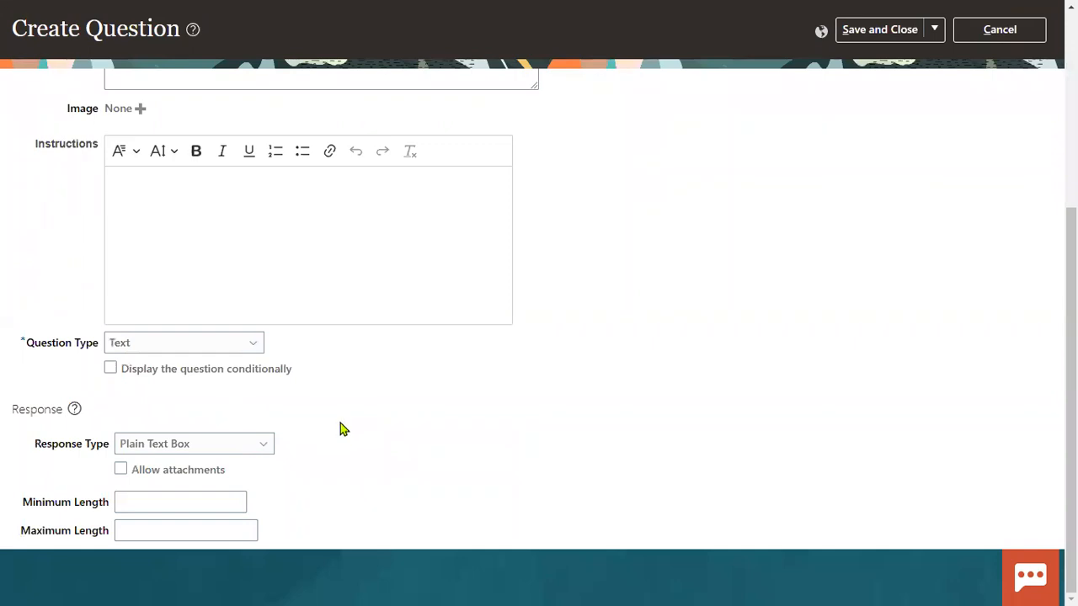
{"action": "left_click", "coordinate": [192, 450]}
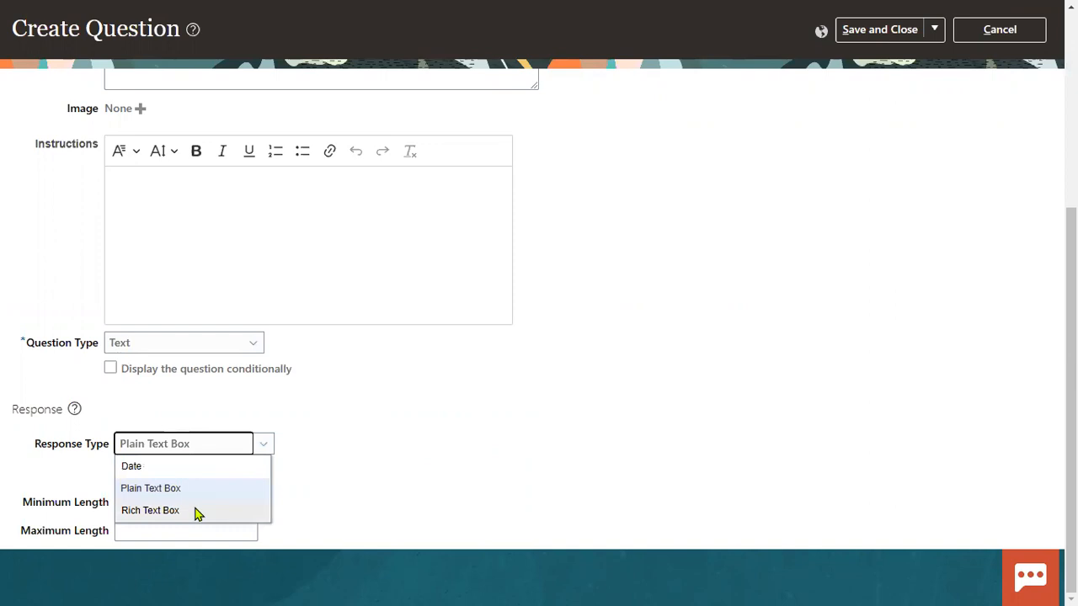
{"action": "left_click", "coordinate": [193, 468]}
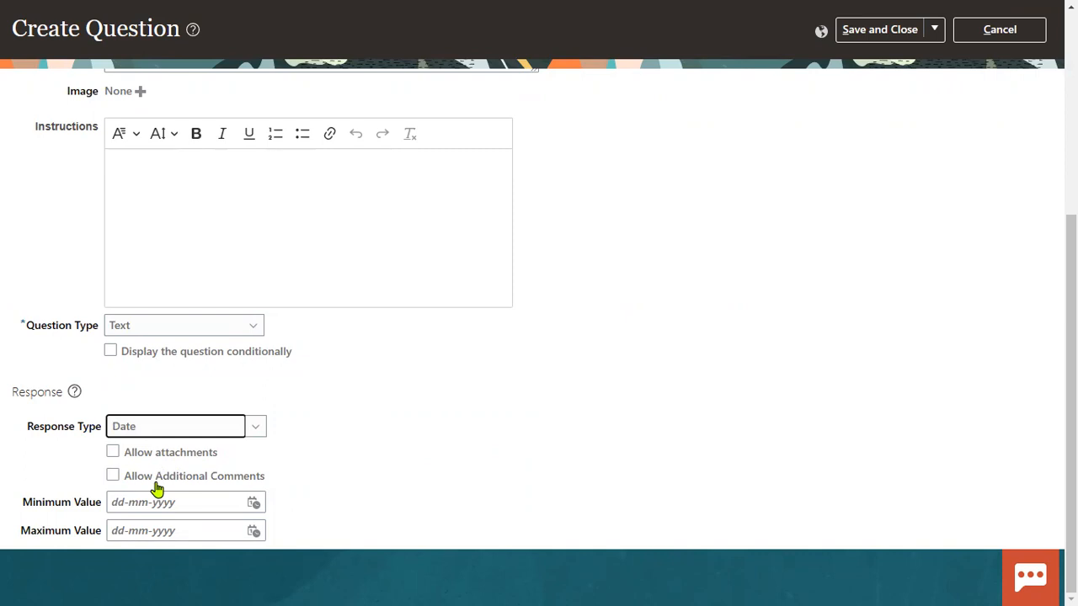
{"action": "left_click", "coordinate": [255, 428]}
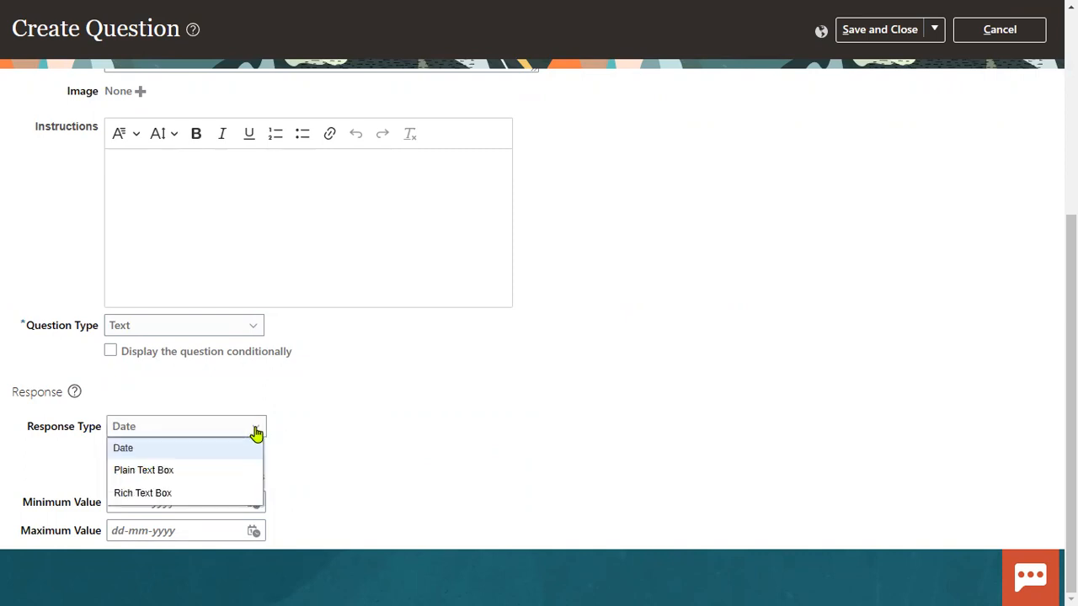
{"action": "left_click", "coordinate": [165, 493]}
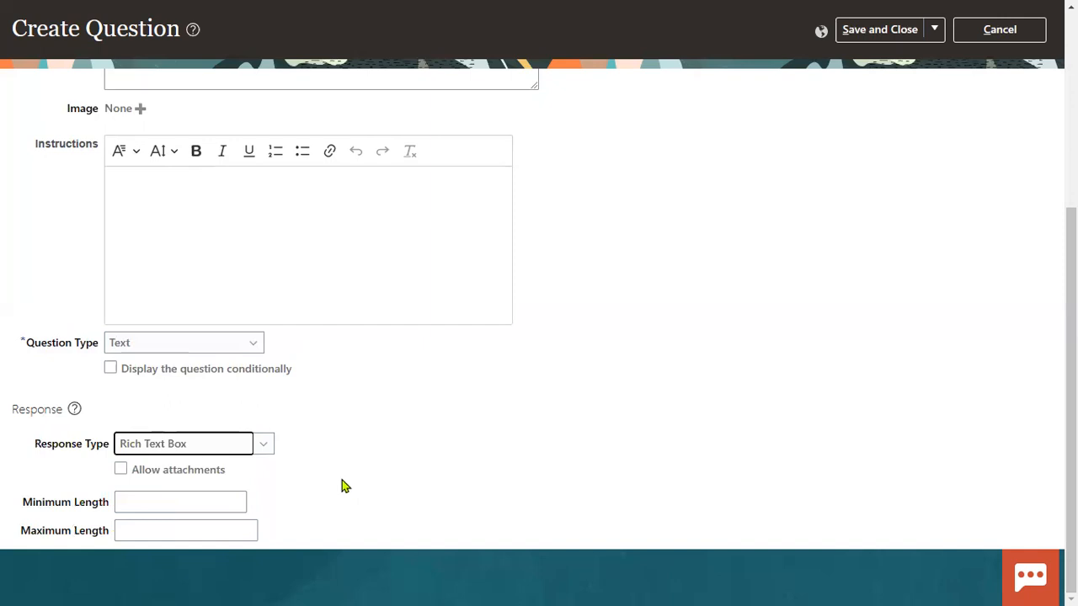
Step: Allow attachments on the response and set its minimum length to 20 and maximum length to 120
{"action": "left_click", "coordinate": [169, 473]}
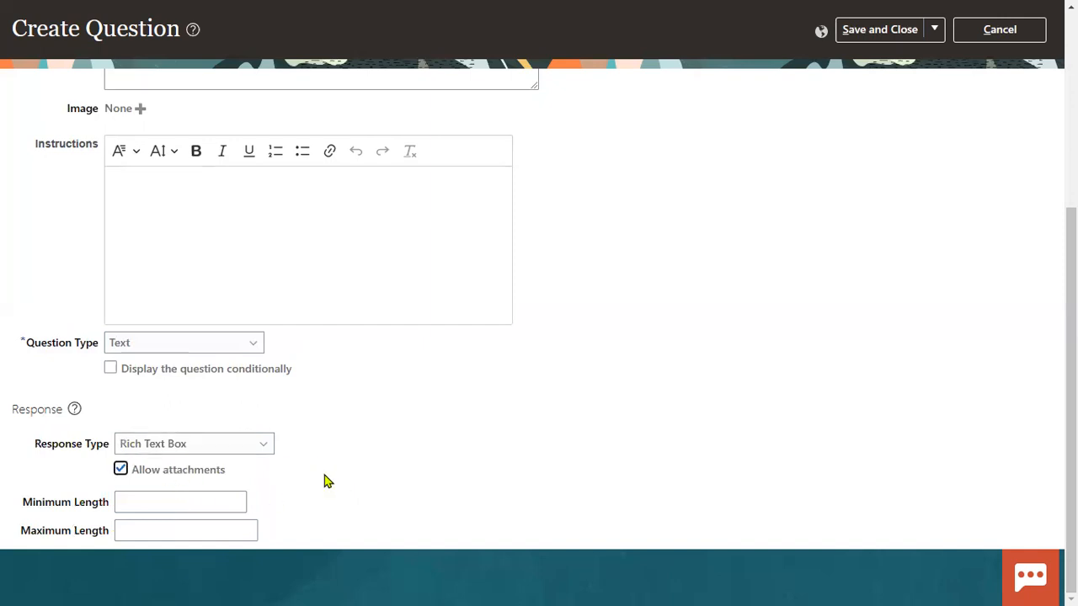
{"action": "left_click", "coordinate": [228, 501]}
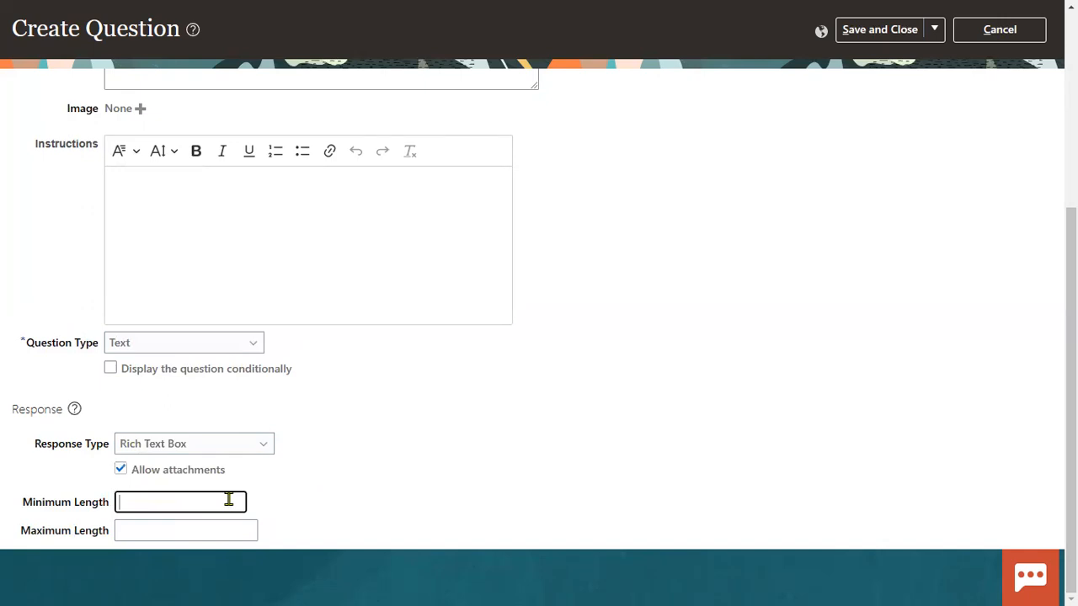
{"action": "type", "text": "20"}
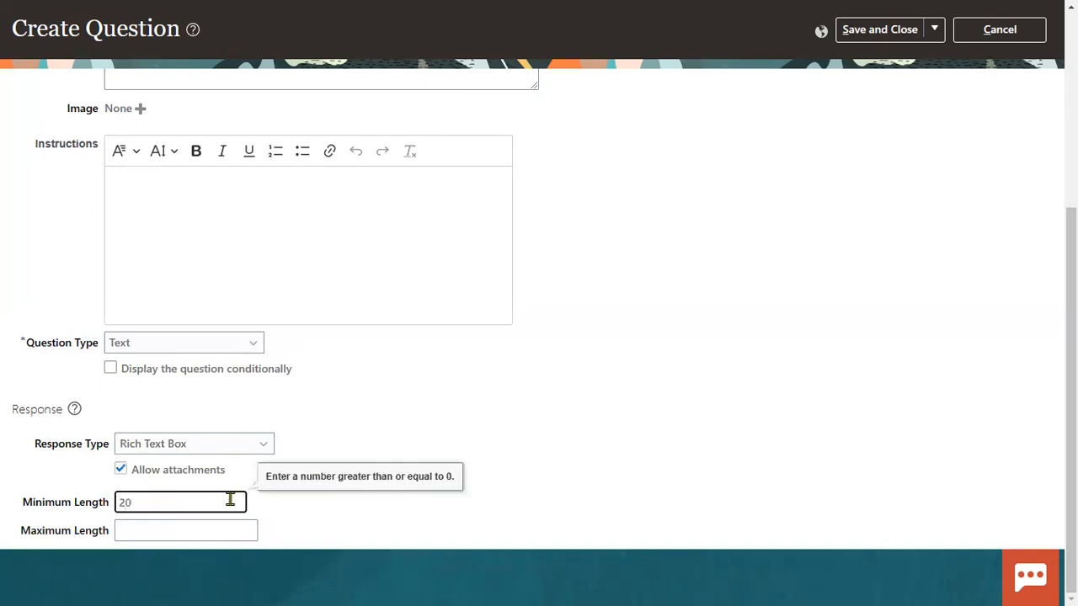
{"action": "left_click", "coordinate": [221, 533]}
{"action": "type", "text": "120"}
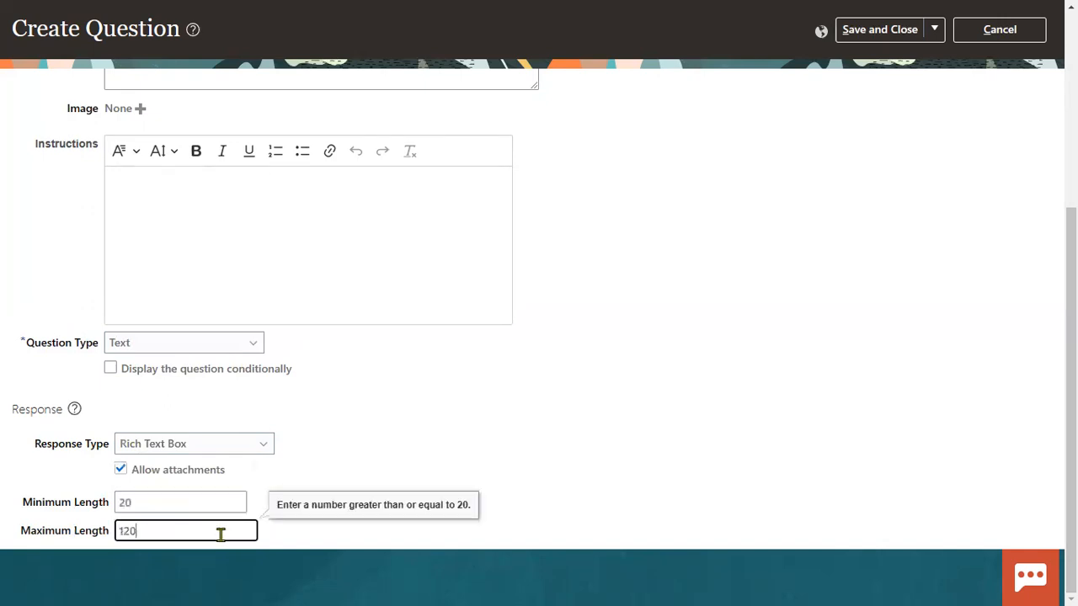
{"action": "left_click", "coordinate": [473, 415]}
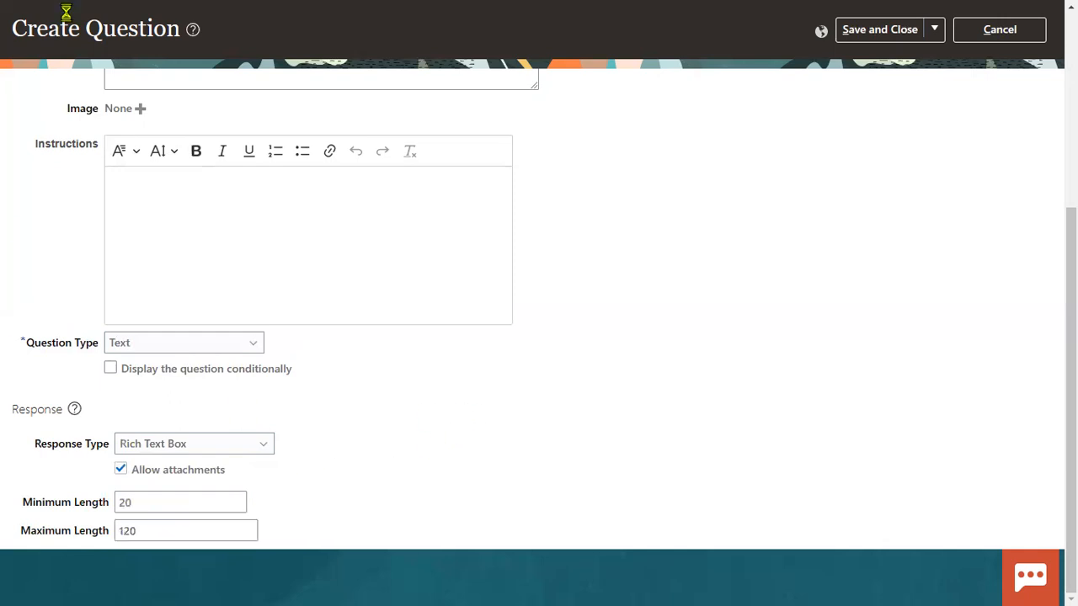
Step: Save the consultant performance question, acknowledge the confirmation and return to the question list
{"action": "left_click", "coordinate": [935, 70]}
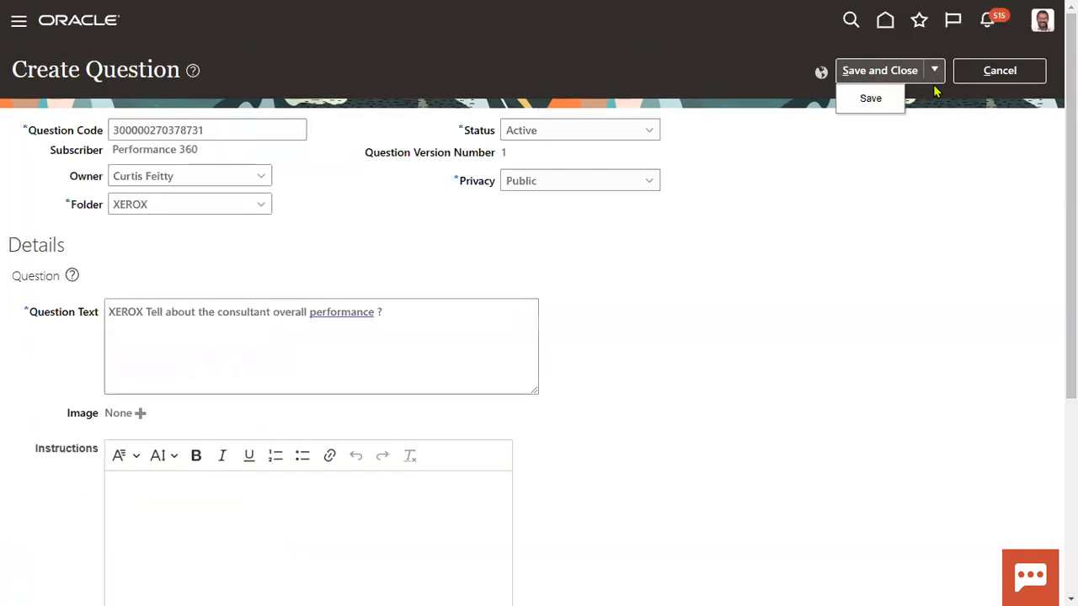
{"action": "left_click", "coordinate": [881, 104]}
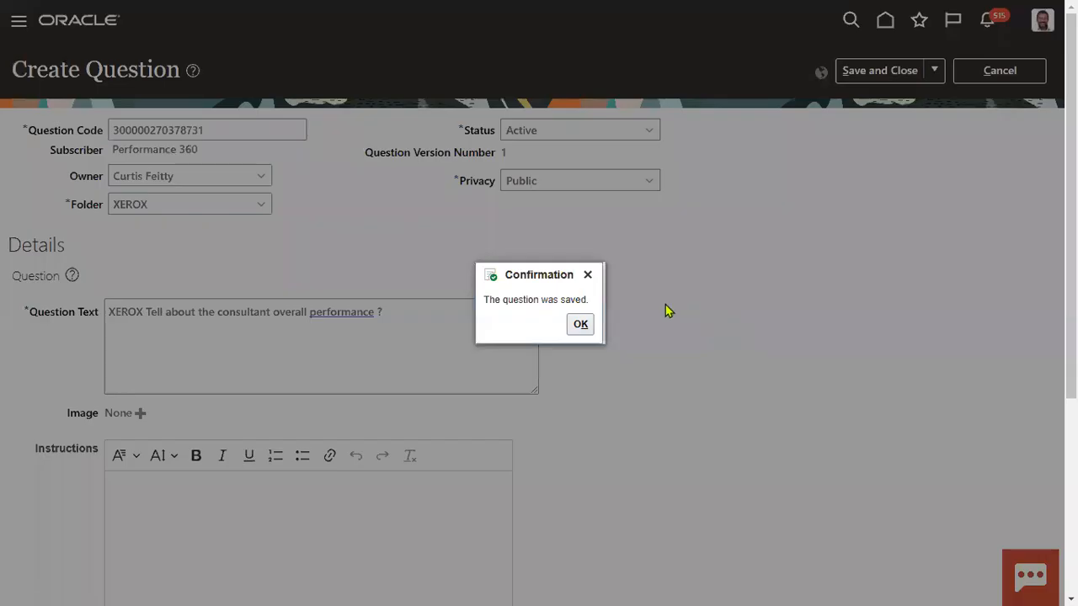
{"action": "left_click", "coordinate": [580, 324]}
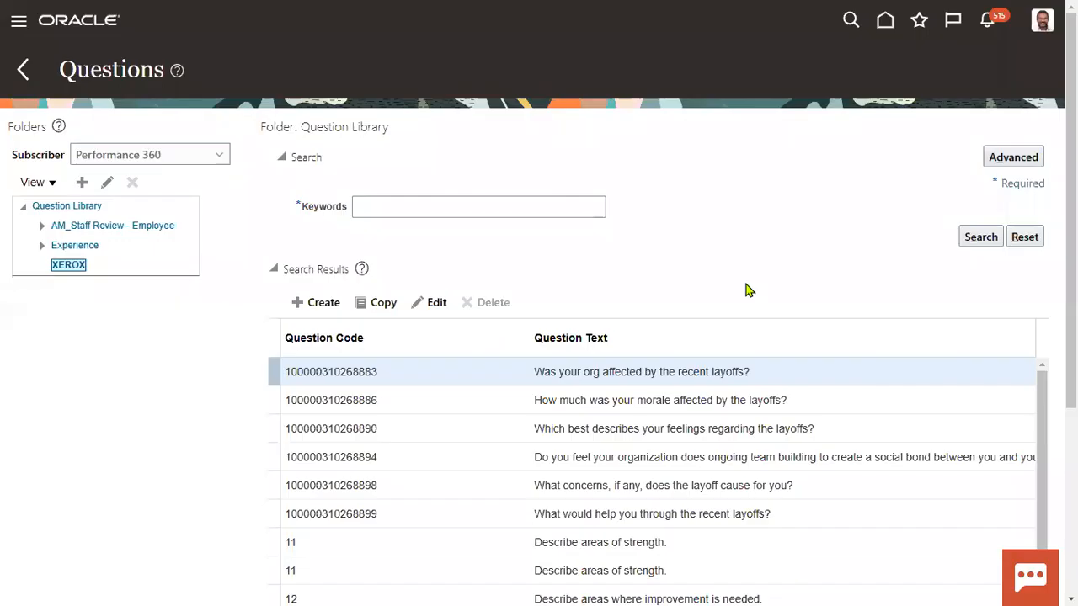
Step: Search the question library for the keyword XEROX and look through the columns of the matching questions
{"action": "left_click", "coordinate": [402, 208]}
{"action": "type", "text": "XEROX"}
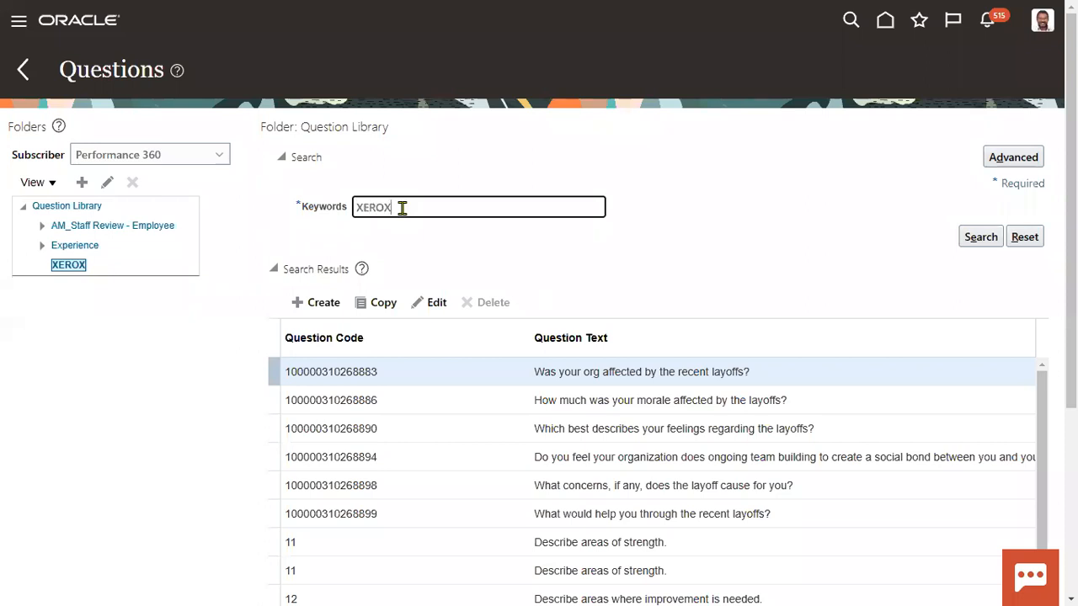
{"action": "key", "text": "Return"}
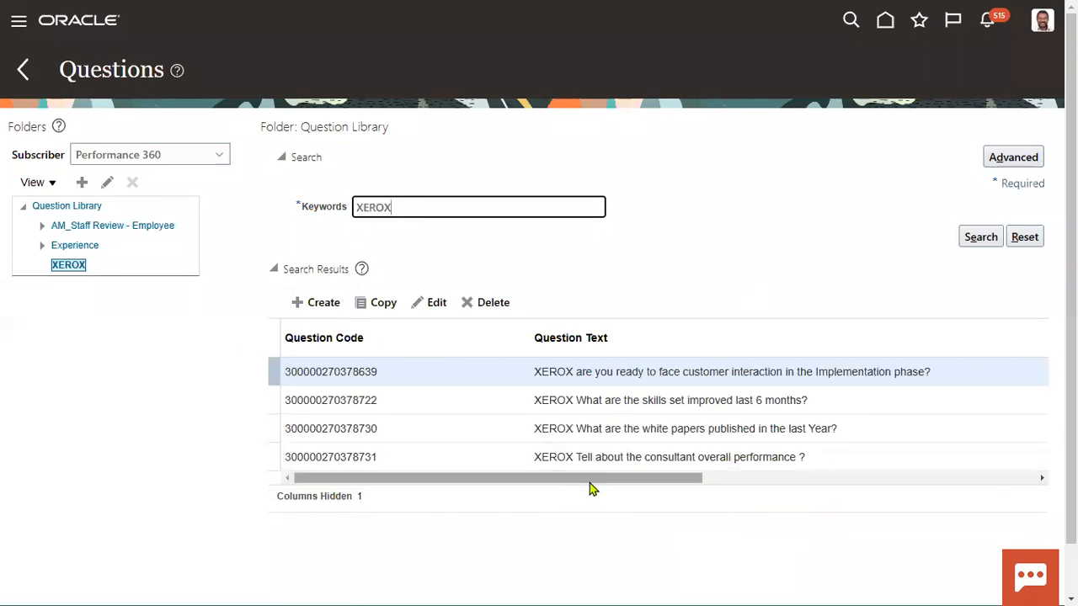
{"action": "left_click_drag", "start_coordinate": [598, 479], "coordinate": [832, 495]}
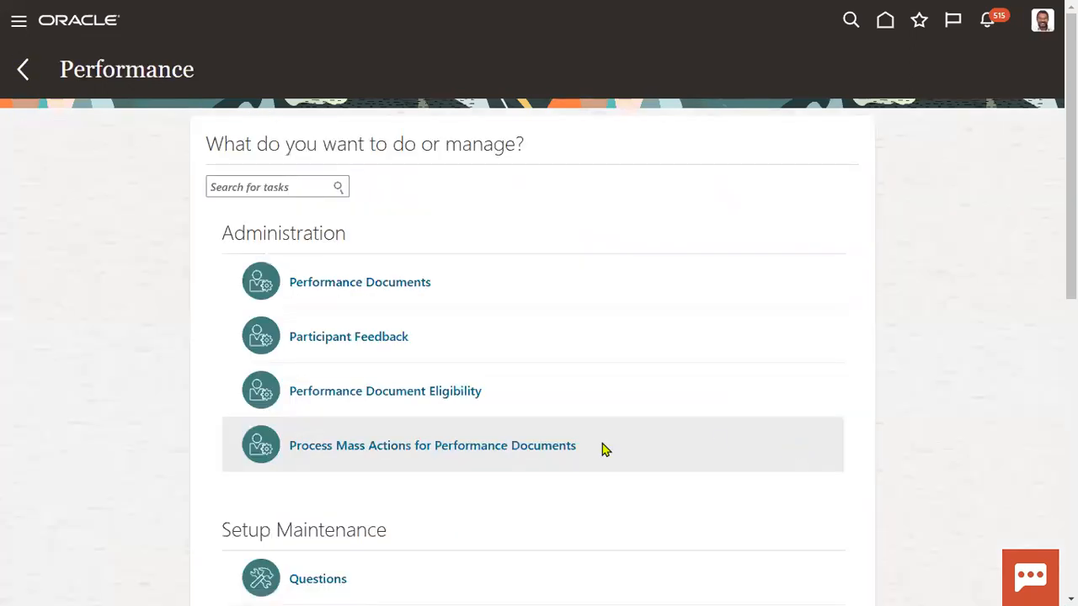
Step: Go to the questionnaire templates and create a new template named "XEROX Quetionire template"
{"action": "scroll", "coordinate": [409, 508], "scroll_direction": "down", "scroll_amount": 3}
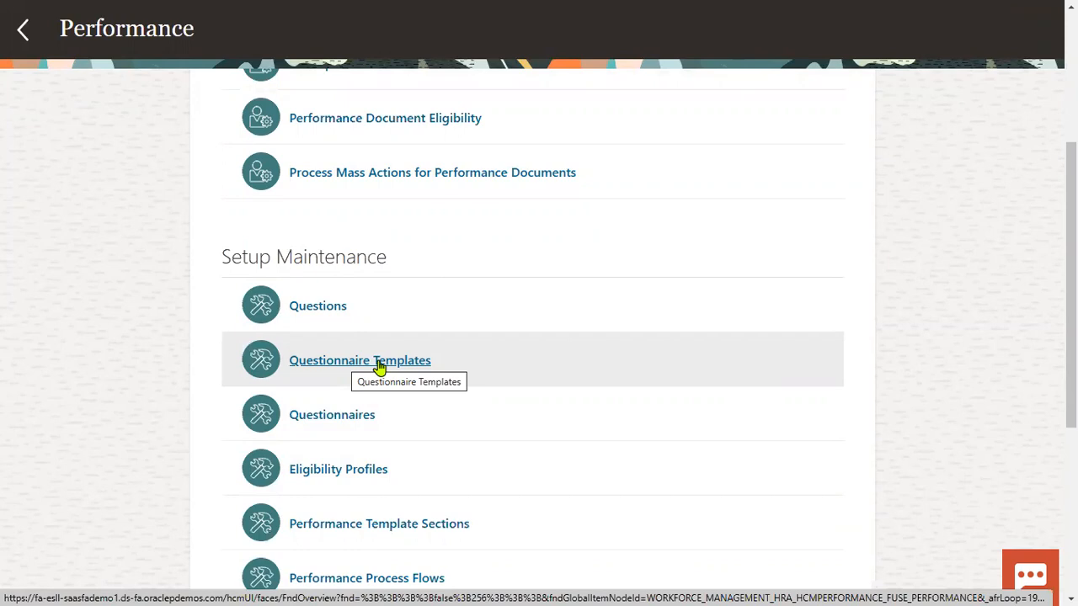
{"action": "left_click", "coordinate": [379, 361]}
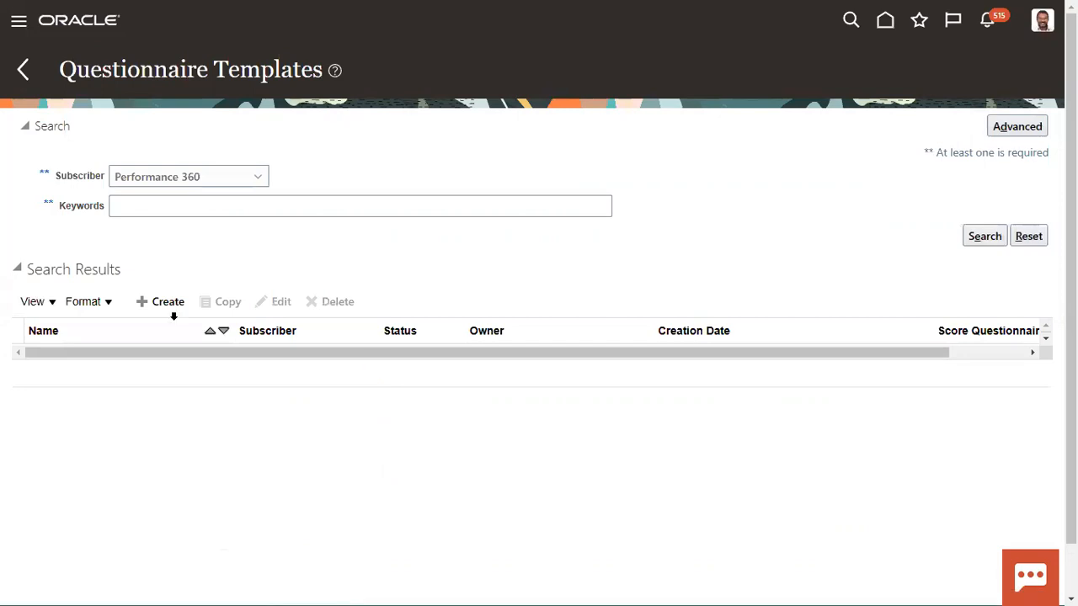
{"action": "left_click", "coordinate": [167, 303]}
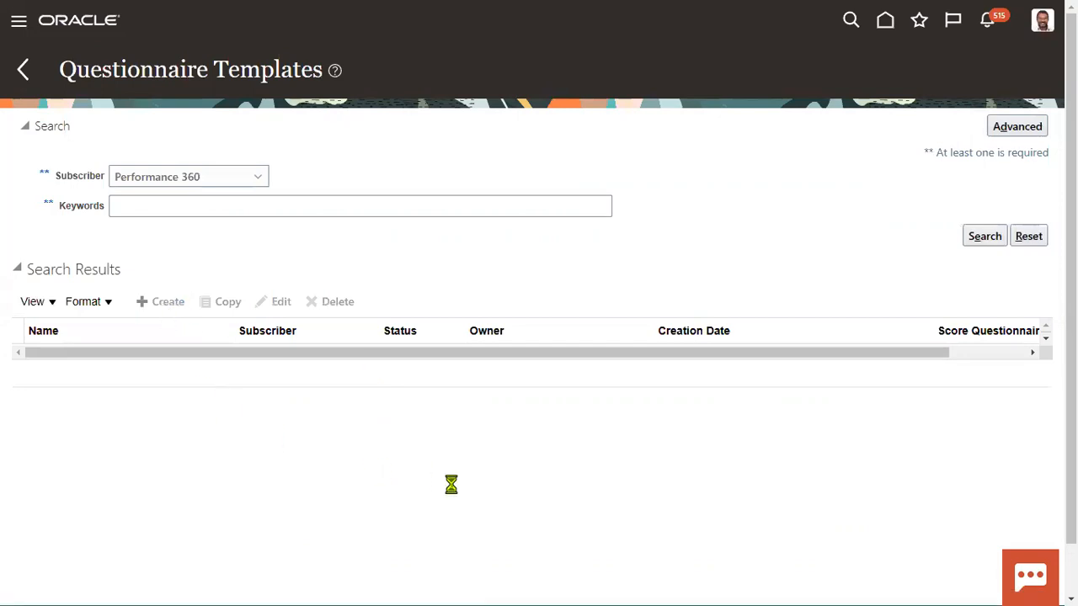
{"action": "left_click", "coordinate": [277, 245]}
{"action": "type", "text": "XE"}
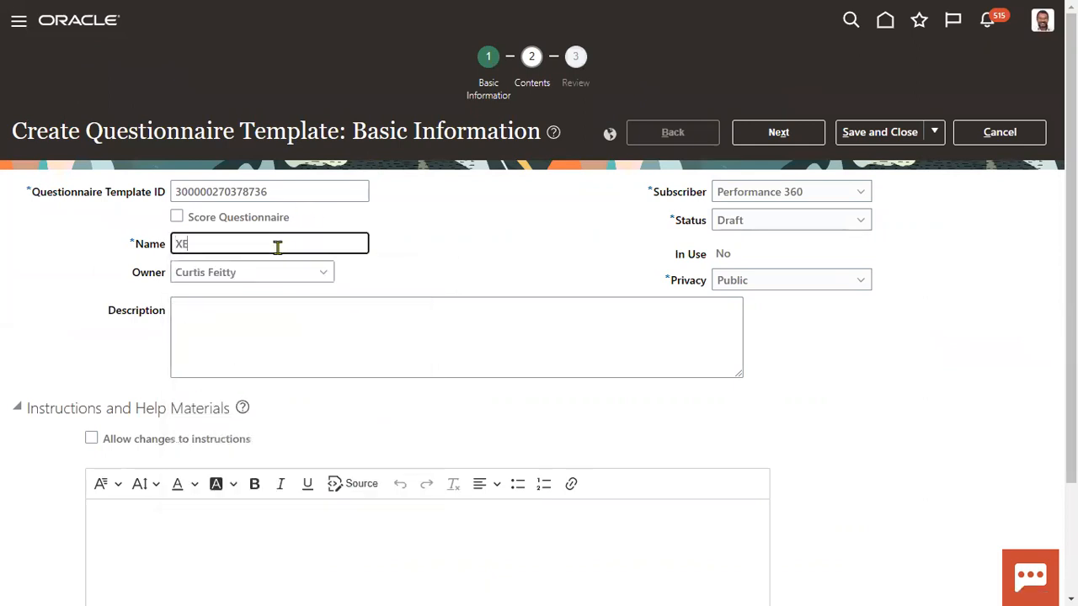
{"action": "type", "text": "ROX Quetionire template"}
Step: Keep Performance 360 as the questionnaire template's subscriber and set its status to Active
{"action": "left_click", "coordinate": [796, 191]}
{"action": "left_click", "coordinate": [796, 191]}
{"action": "left_click", "coordinate": [794, 220]}
{"action": "left_click", "coordinate": [752, 261]}
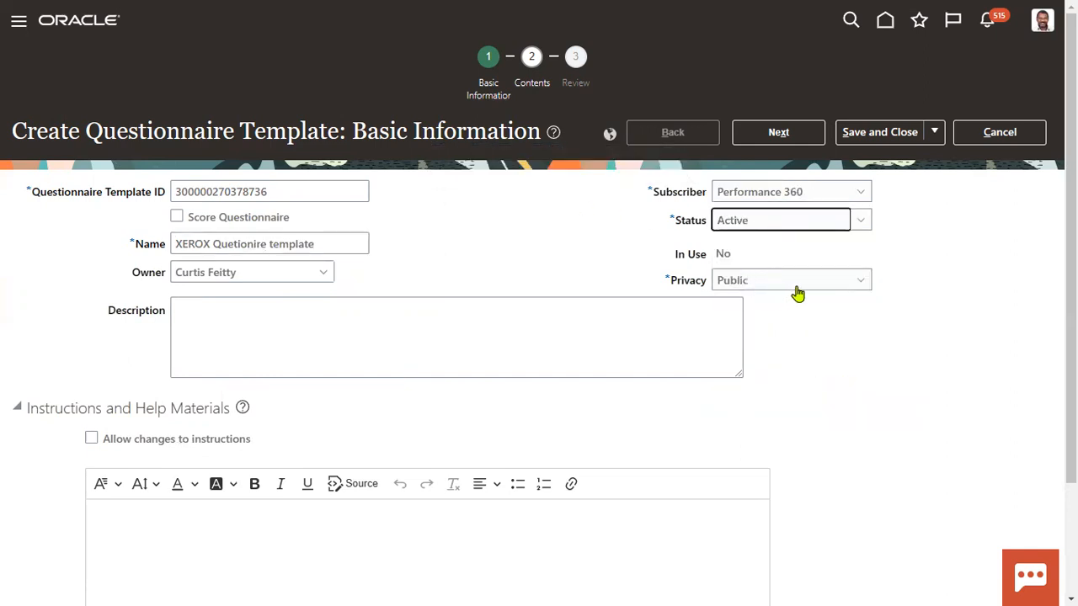
Step: Review the template's Instructions and Help Materials section, then proceed to the Contents stage
{"action": "scroll", "coordinate": [257, 426], "scroll_direction": "down", "scroll_amount": 2}
{"action": "left_click_drag", "start_coordinate": [109, 174], "coordinate": [163, 180]}
{"action": "left_click", "coordinate": [132, 442]}
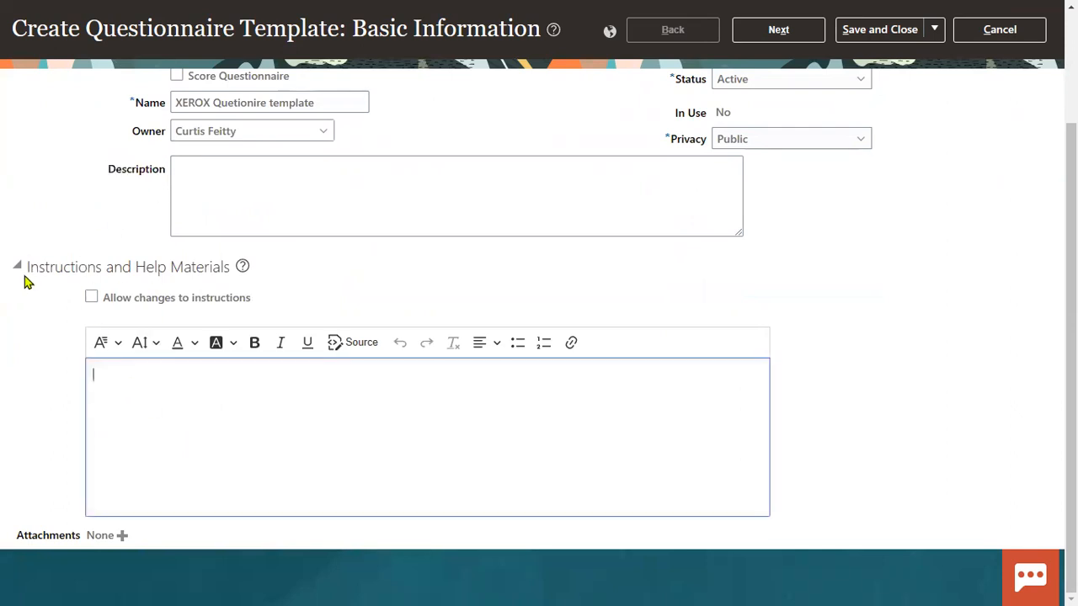
{"action": "scroll", "coordinate": [850, 221], "scroll_direction": "up", "scroll_amount": 2}
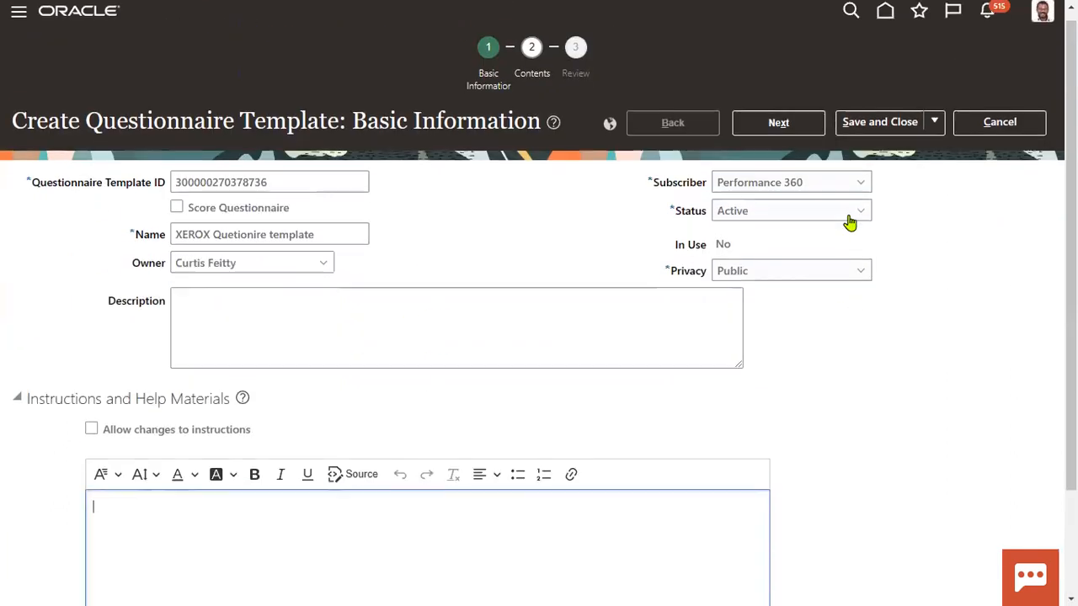
{"action": "left_click", "coordinate": [794, 135]}
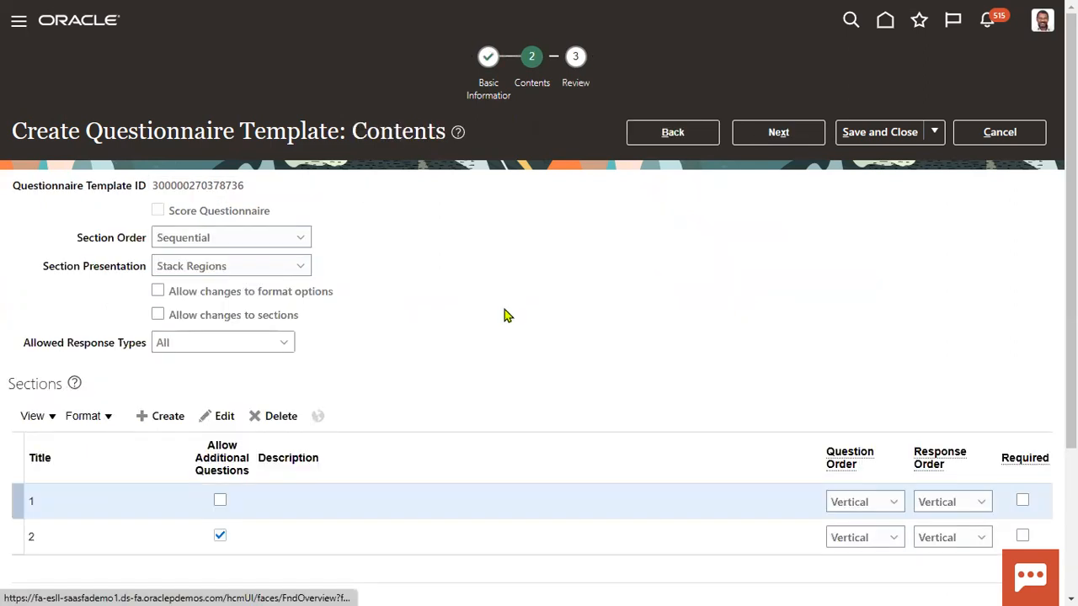
{"action": "left_click_drag", "start_coordinate": [83, 242], "coordinate": [133, 241]}
{"action": "left_click", "coordinate": [118, 251]}
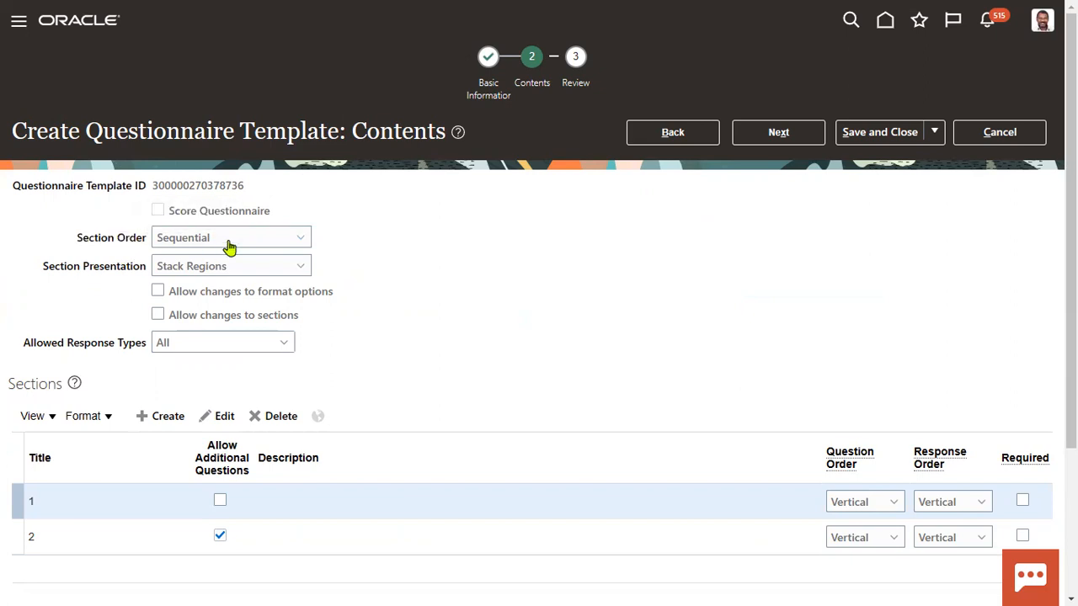
Step: Keep the template's Section Order as Sequential and its Section Presentation as Stack Regions
{"action": "left_click", "coordinate": [228, 243]}
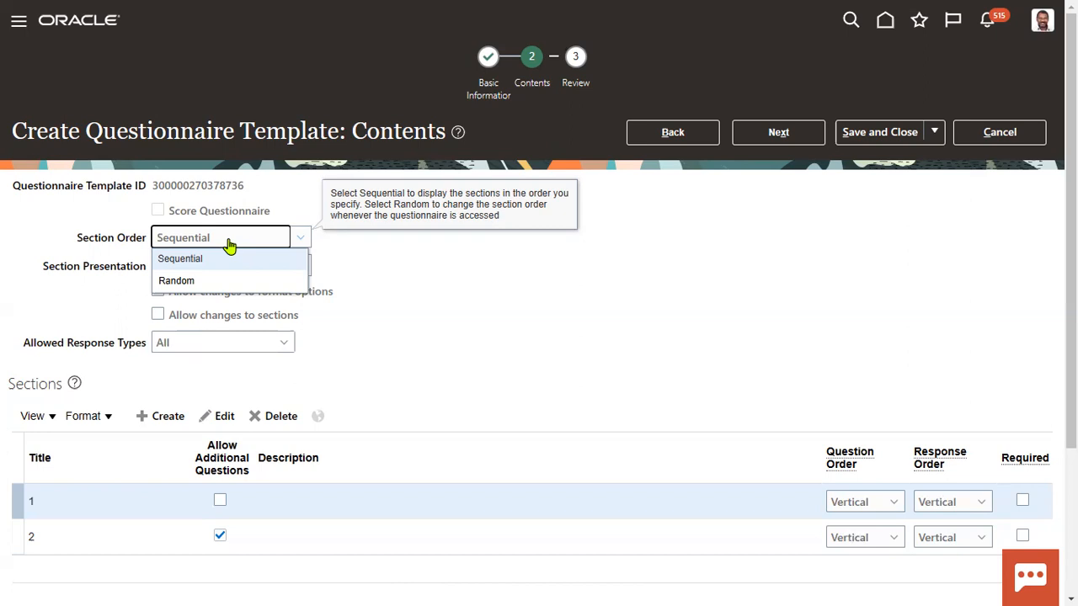
{"action": "left_click", "coordinate": [229, 244]}
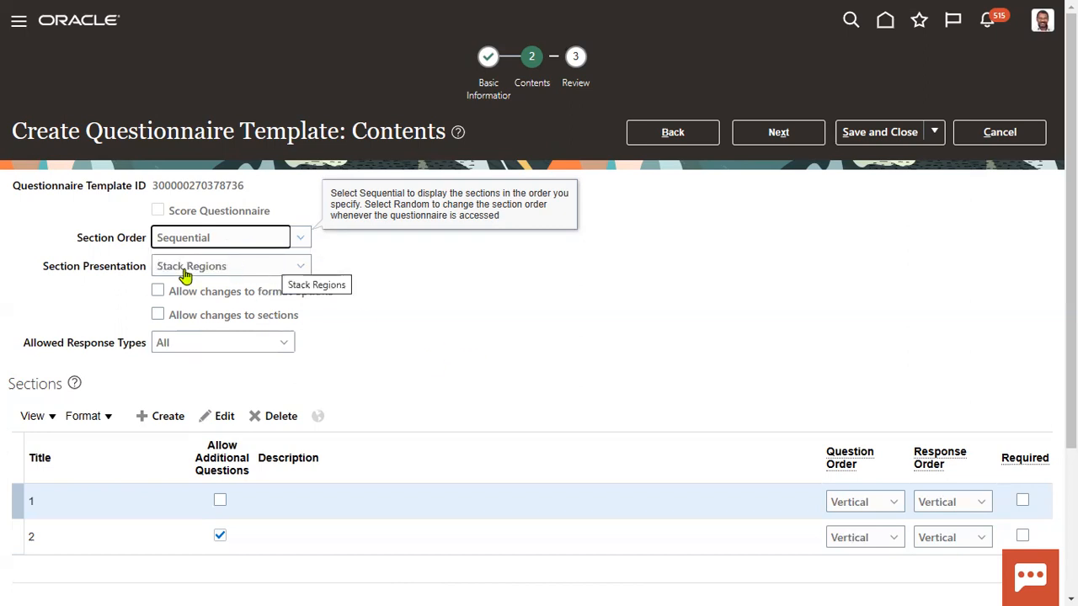
{"action": "left_click", "coordinate": [209, 278]}
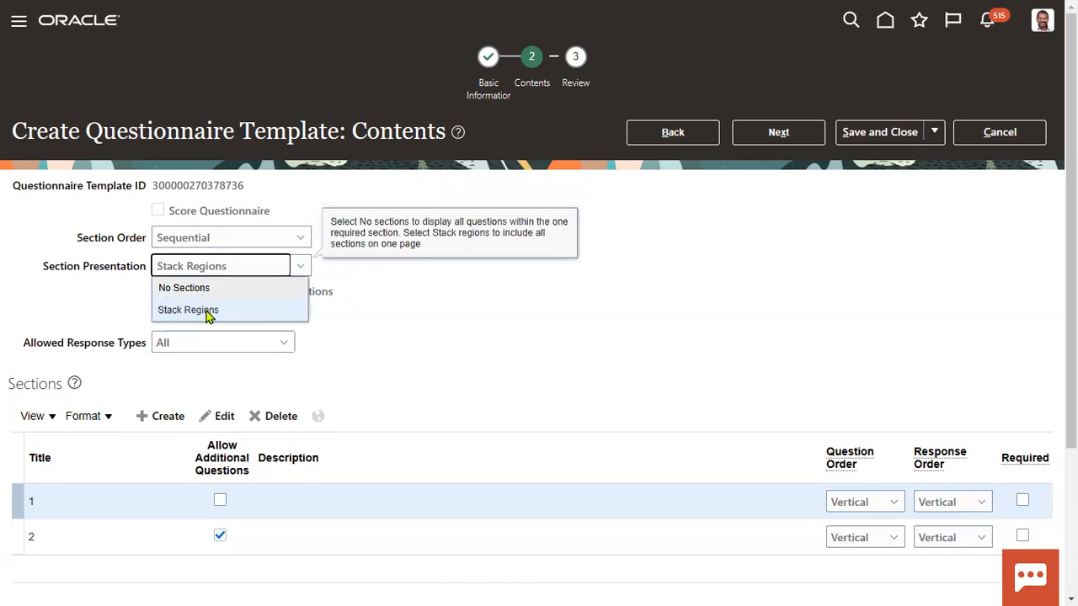
{"action": "left_click", "coordinate": [209, 311]}
Step: Delete section 1 from the template's sections
{"action": "scroll", "coordinate": [115, 314], "scroll_direction": "down", "scroll_amount": 3}
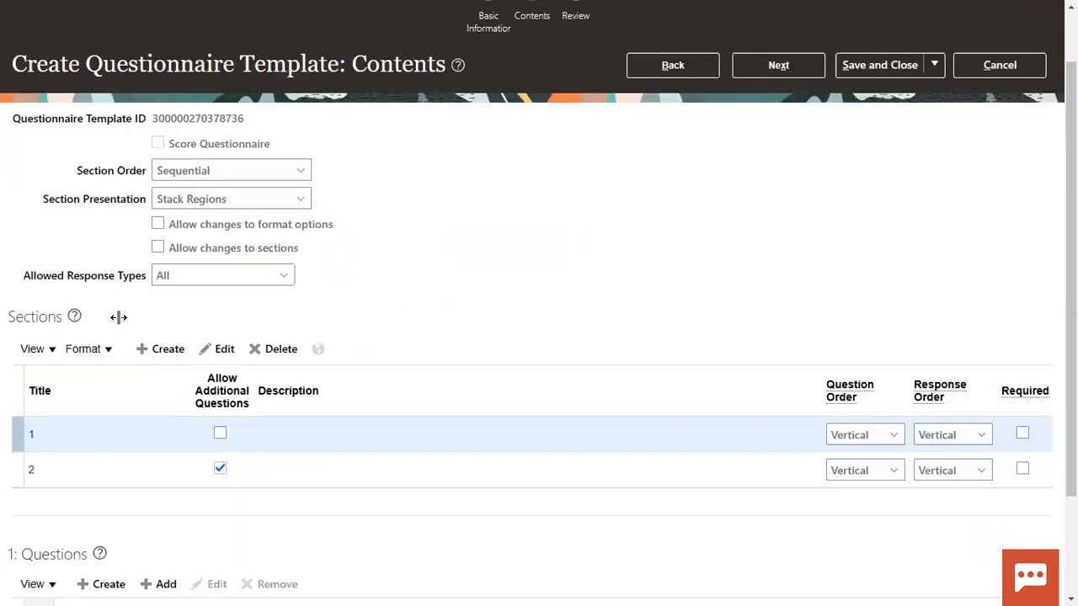
{"action": "left_click_drag", "start_coordinate": [14, 205], "coordinate": [47, 208]}
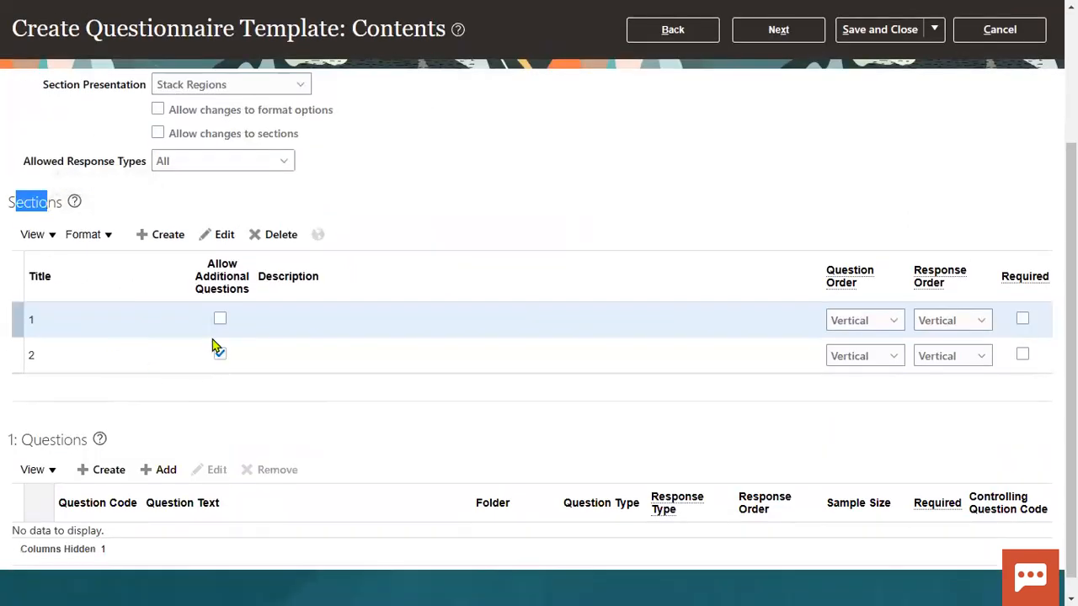
{"action": "left_click", "coordinate": [186, 319]}
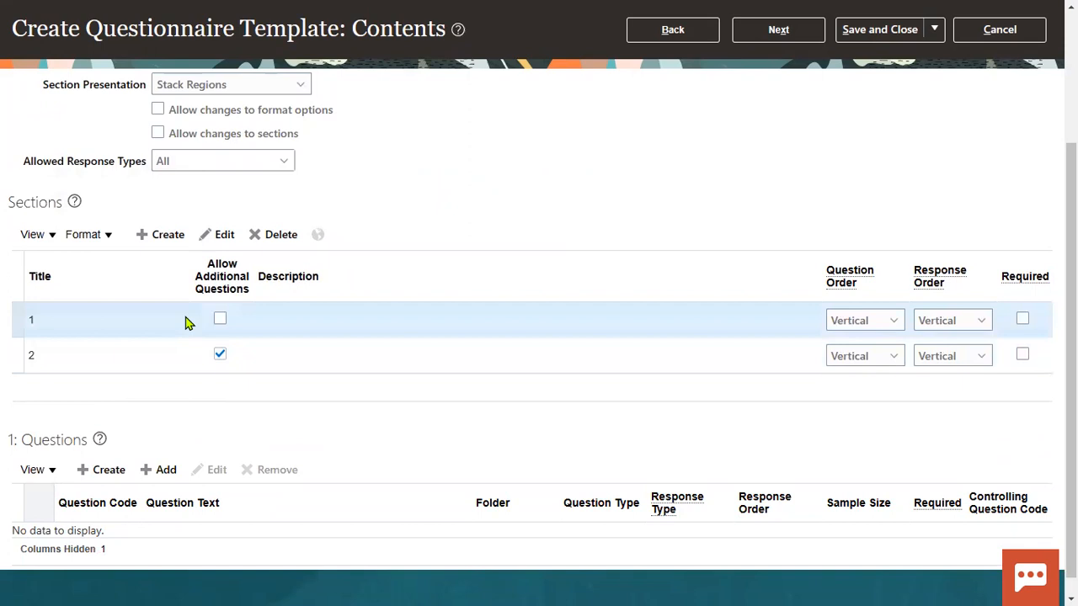
{"action": "left_click", "coordinate": [278, 234]}
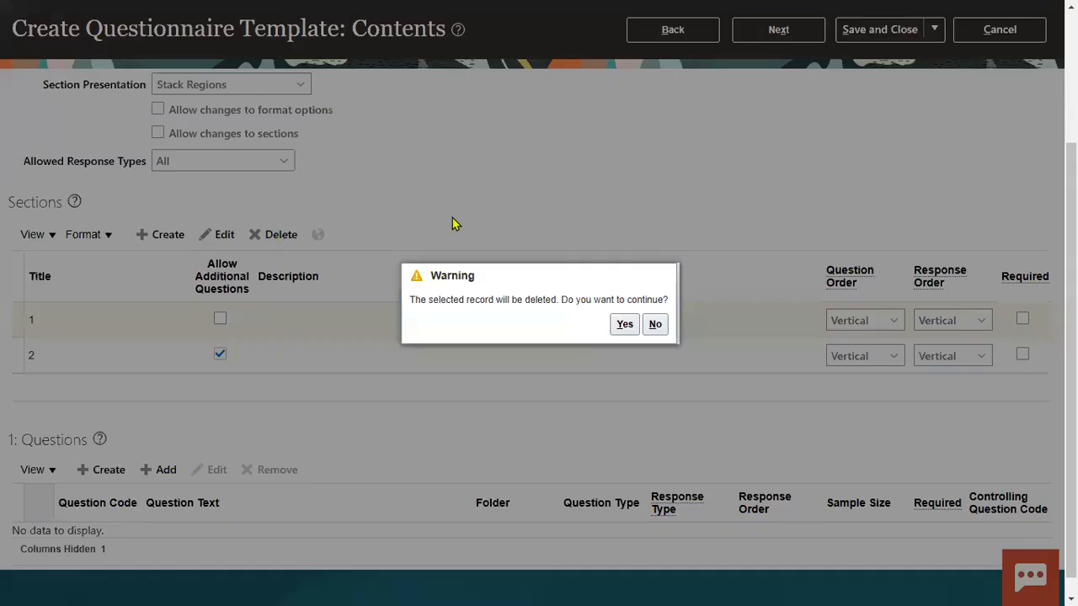
{"action": "left_click", "coordinate": [612, 321]}
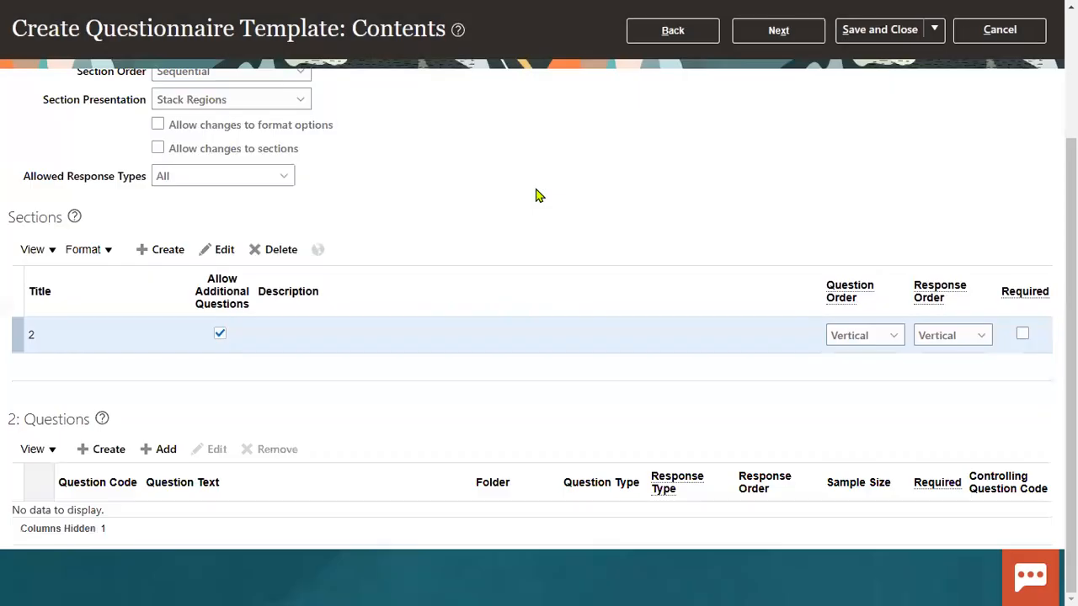
Step: Edit the remaining section, using "XEROX Emp performance section" as its title, description and introduction text
{"action": "left_click", "coordinate": [217, 249]}
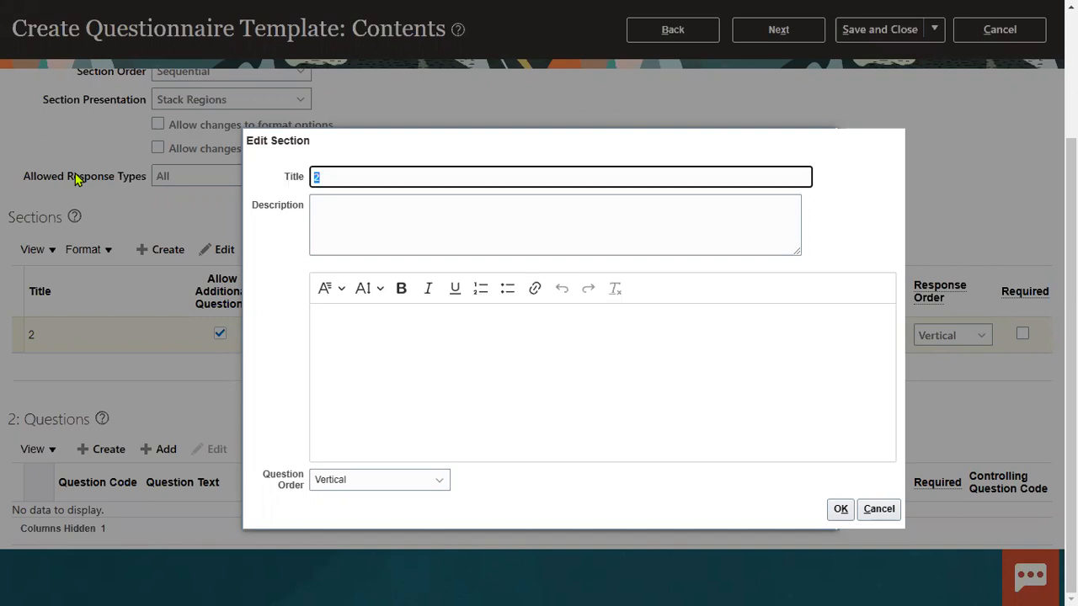
{"action": "type", "text": "XEROX Emp perform"}
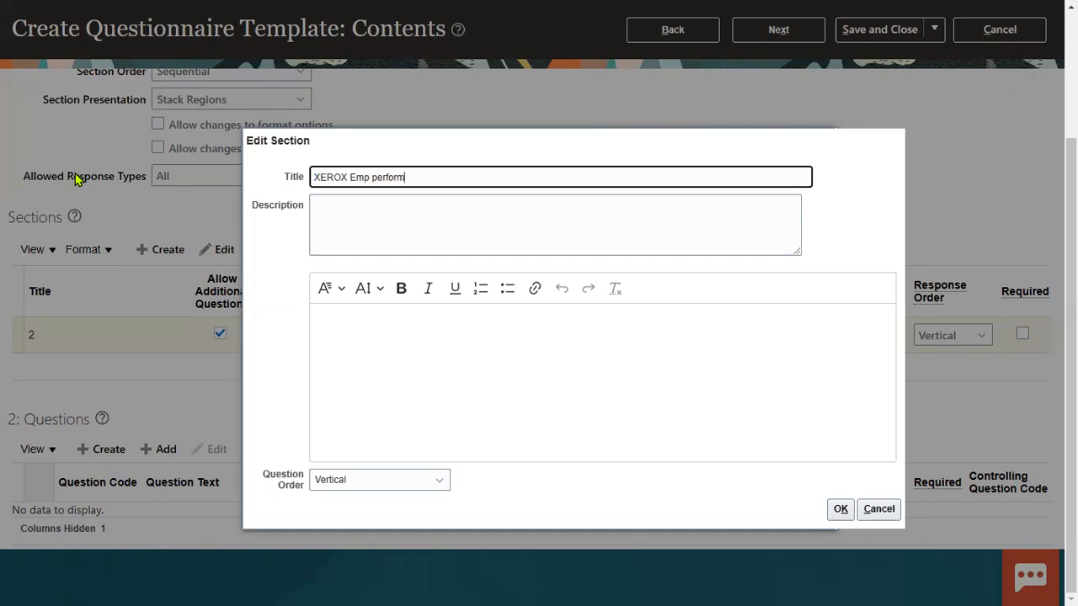
{"action": "type", "text": "ance section"}
{"action": "key", "text": "ctrl+a"}
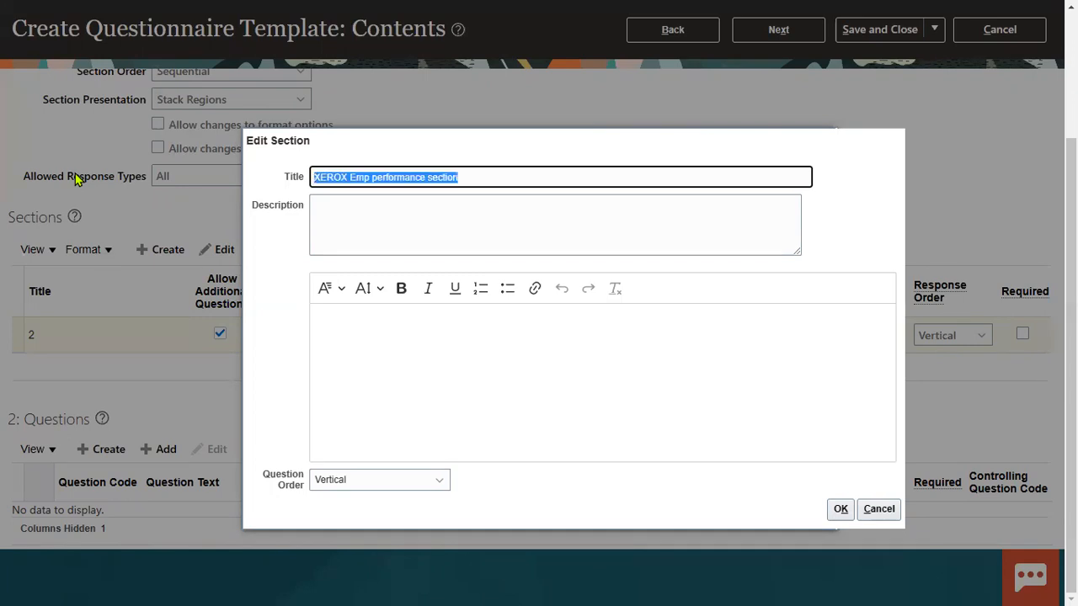
{"action": "key", "text": "ctrl+c"}
{"action": "key", "text": "Tab"}
{"action": "key", "text": "ctrl+v"}
{"action": "key", "text": "Tab"}
{"action": "key", "text": "Tab"}
{"action": "key", "text": "shift+Tab"}
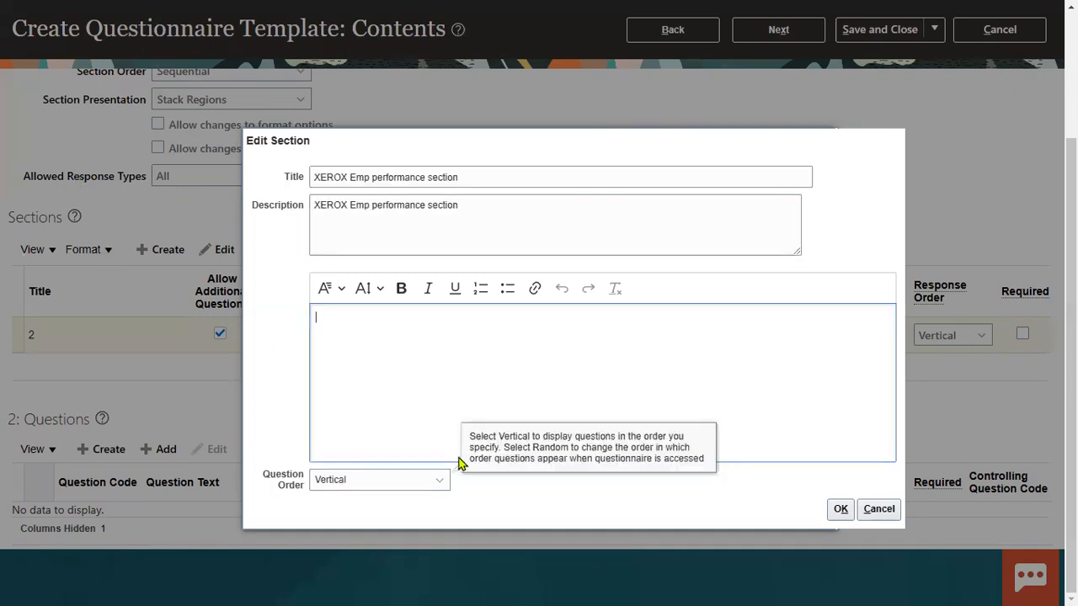
{"action": "key", "text": "ctrl+v"}
{"action": "left_click", "coordinate": [839, 508]}
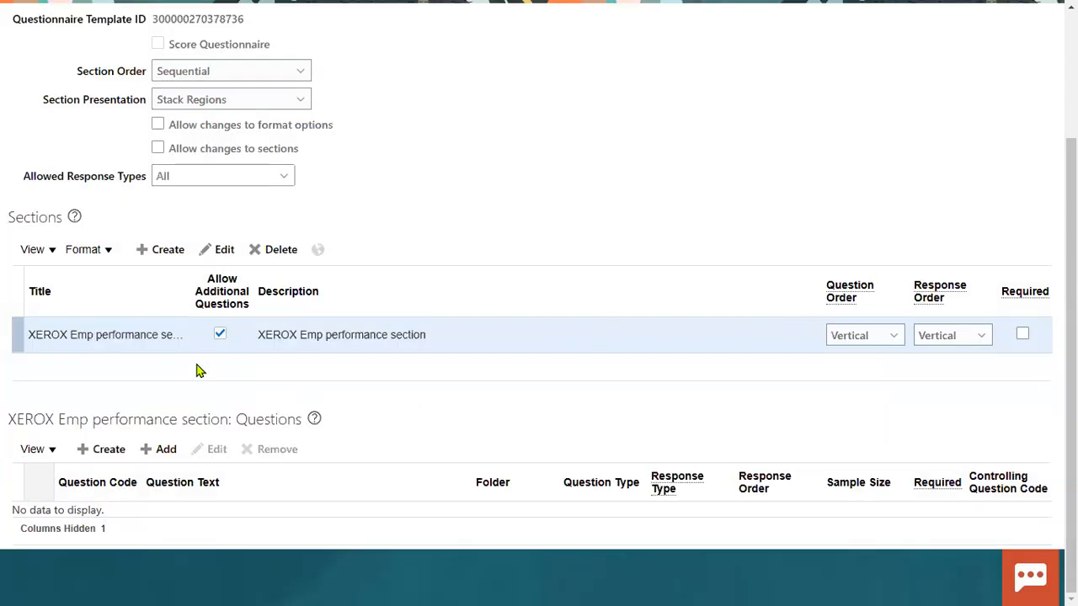
Step: Add all four questions from the XEROX folder to the XEROX Emp performance section
{"action": "left_click", "coordinate": [152, 453]}
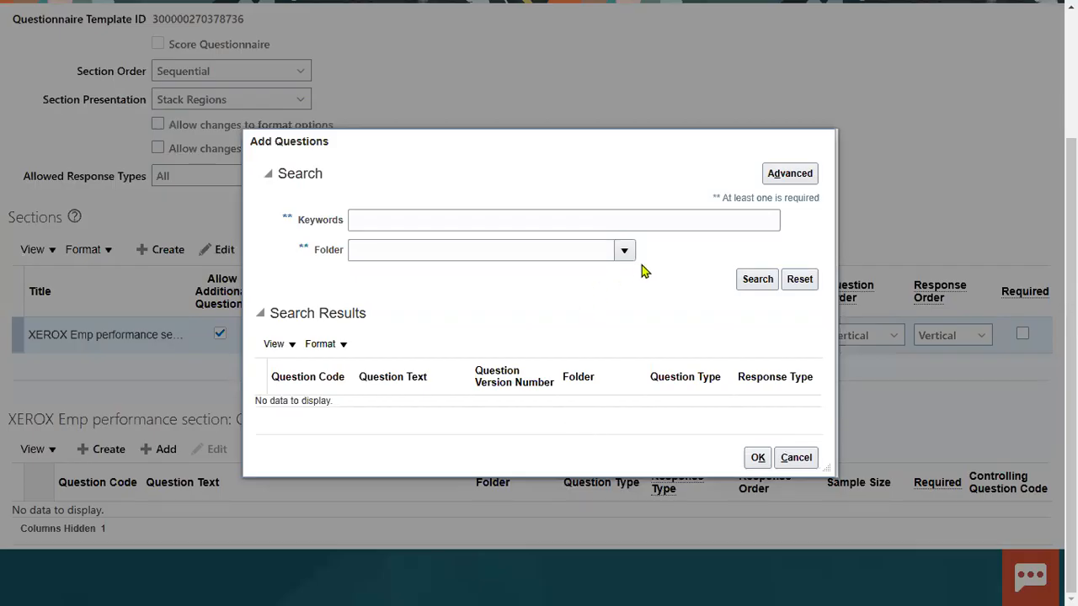
{"action": "left_click", "coordinate": [623, 250]}
{"action": "left_click", "coordinate": [446, 396]}
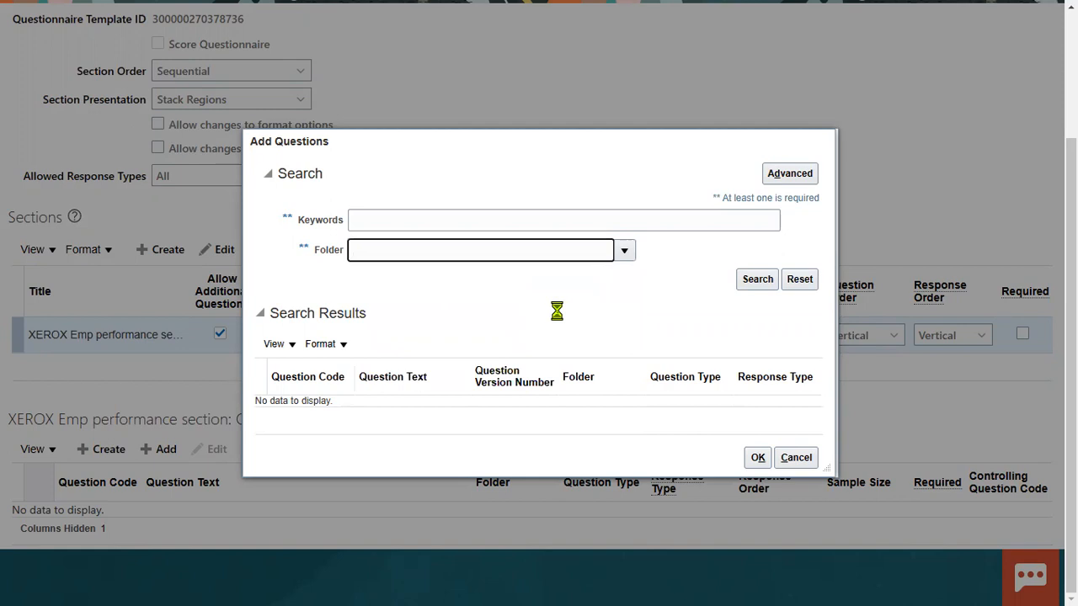
{"action": "left_click", "coordinate": [749, 283]}
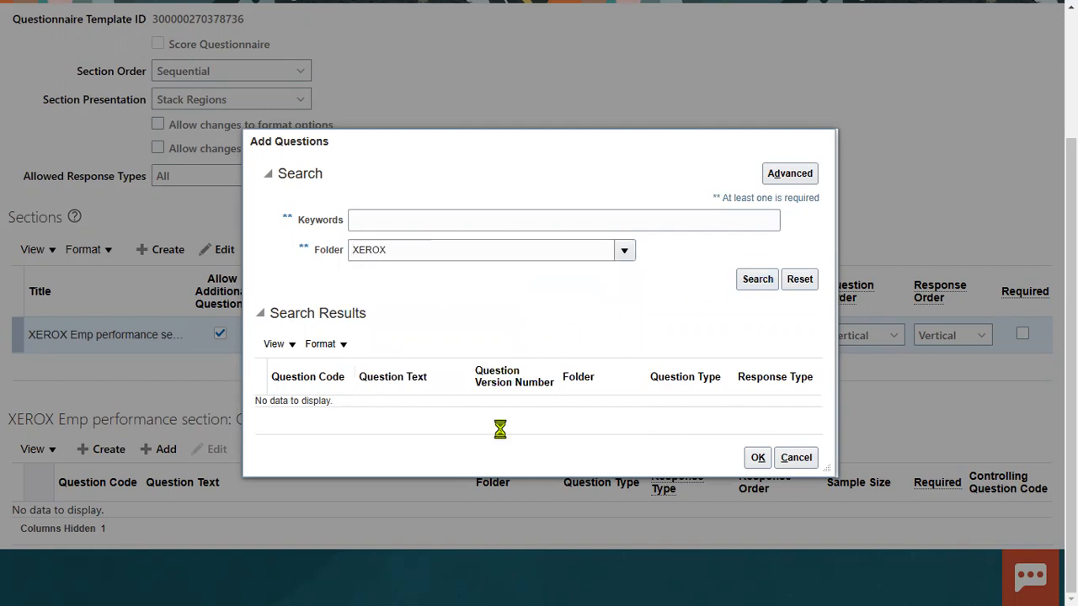
{"action": "left_click", "coordinate": [511, 362]}
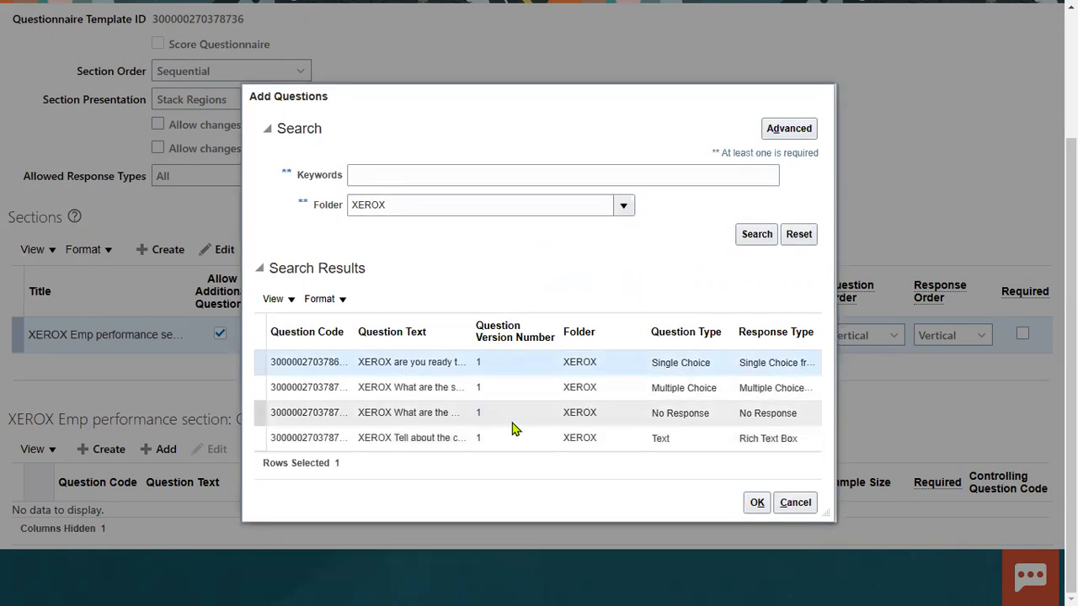
{"action": "left_click", "coordinate": [540, 442], "text": "shift"}
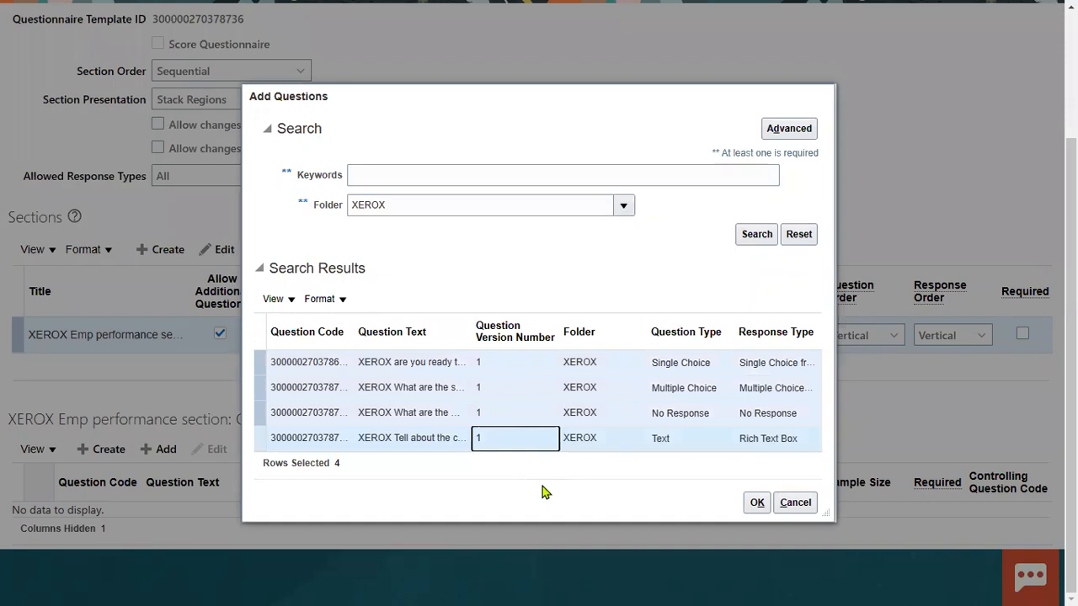
{"action": "left_click", "coordinate": [755, 503]}
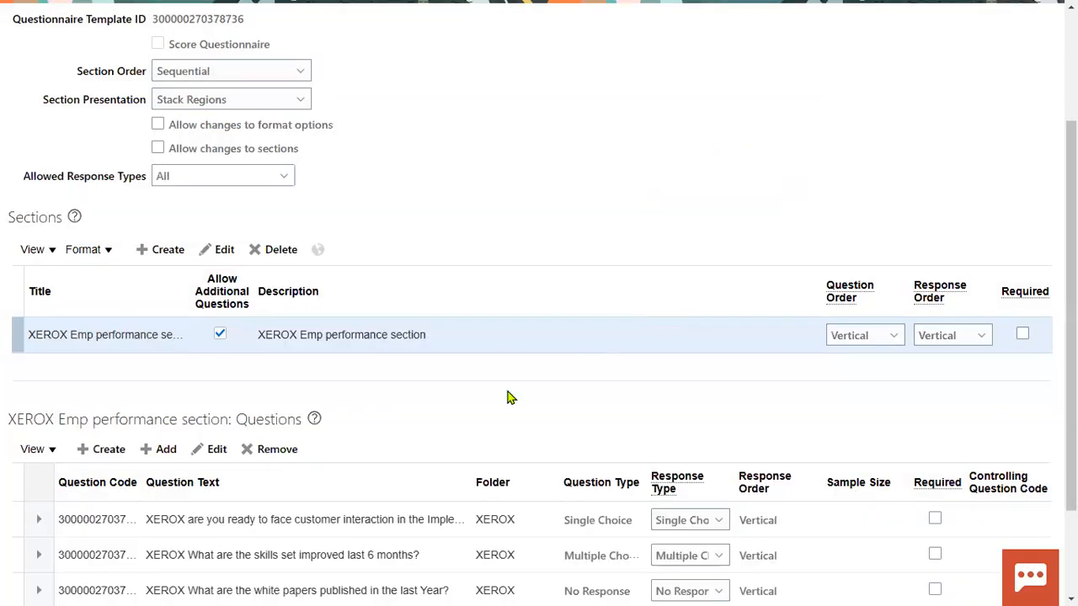
Step: Mark the customer interaction question and the white papers question as required
{"action": "scroll", "coordinate": [682, 485], "scroll_direction": "down", "scroll_amount": 2}
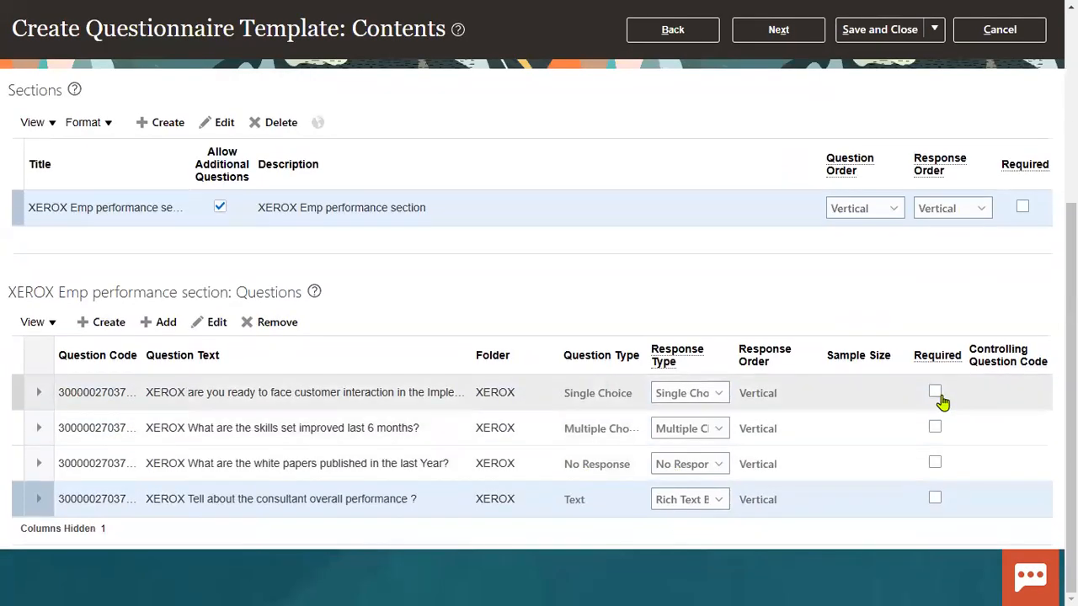
{"action": "left_click", "coordinate": [935, 393]}
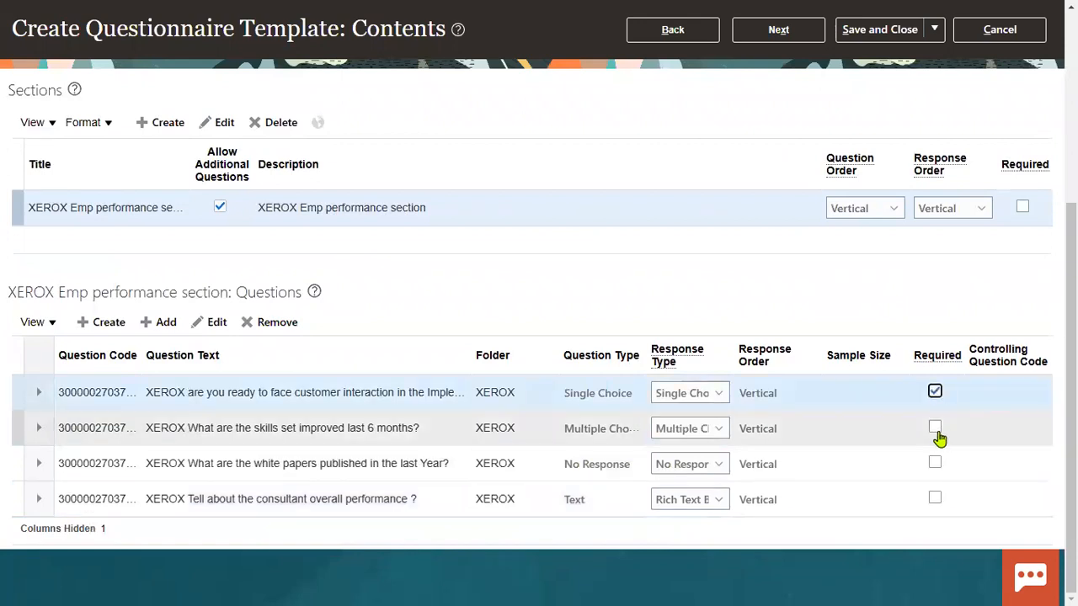
{"action": "left_click", "coordinate": [934, 462]}
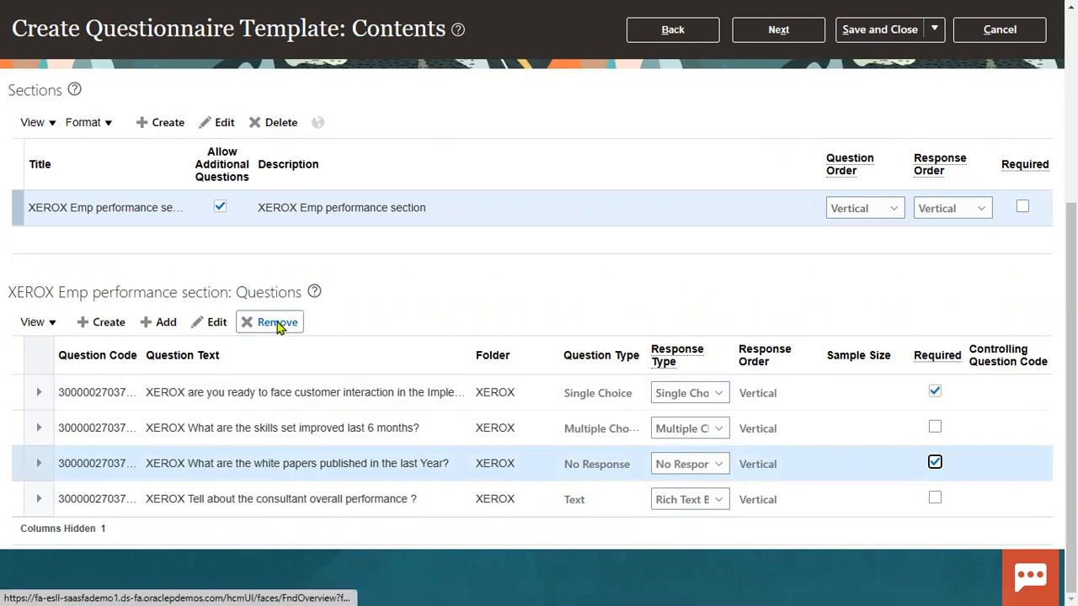
Step: Proceed to the template's Review stage, then save and close the questionnaire template
{"action": "scroll", "coordinate": [707, 320], "scroll_direction": "up", "scroll_amount": 1}
{"action": "scroll", "coordinate": [707, 320], "scroll_direction": "up", "scroll_amount": 3}
{"action": "left_click", "coordinate": [778, 132]}
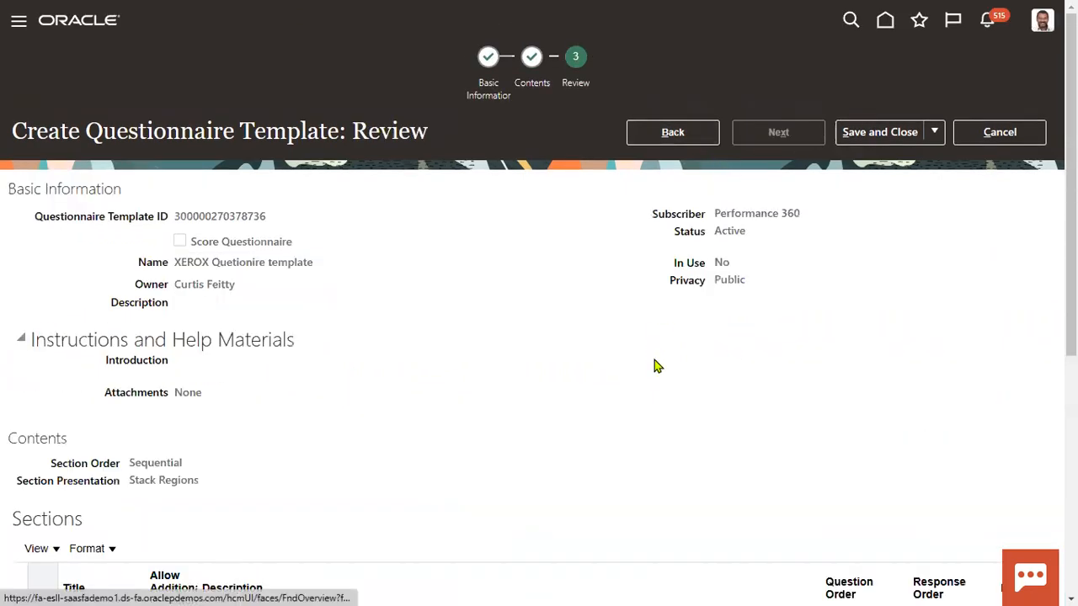
{"action": "left_click", "coordinate": [884, 134]}
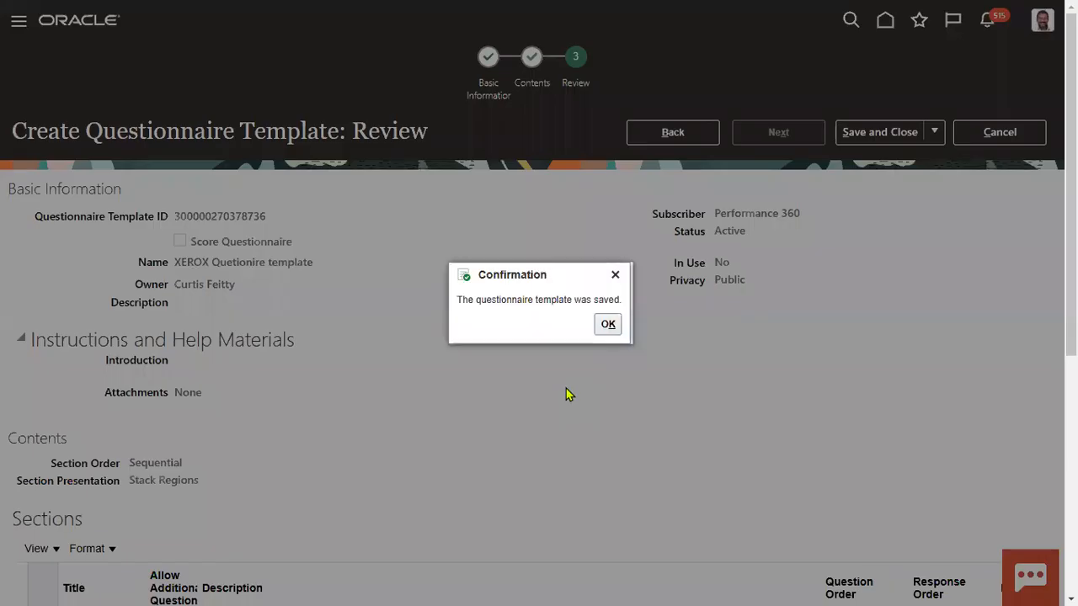
{"action": "left_click", "coordinate": [610, 324]}
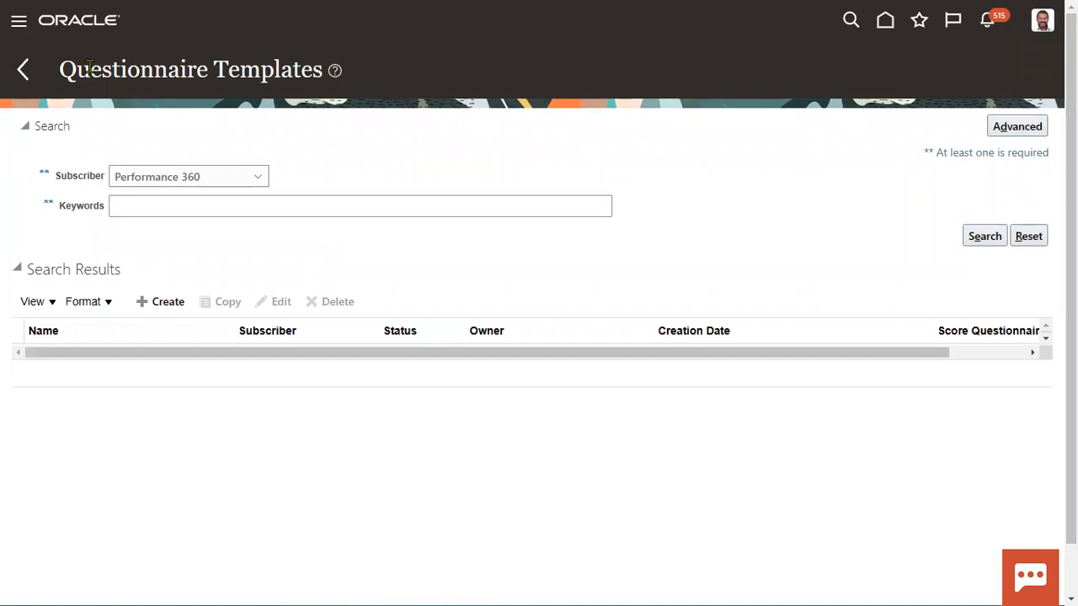
Step: Go to the Performance Questionnaires task and create a questionnaire based on the "XEROX Quetionire template", found by searching for XEROX
{"action": "left_click", "coordinate": [24, 76]}
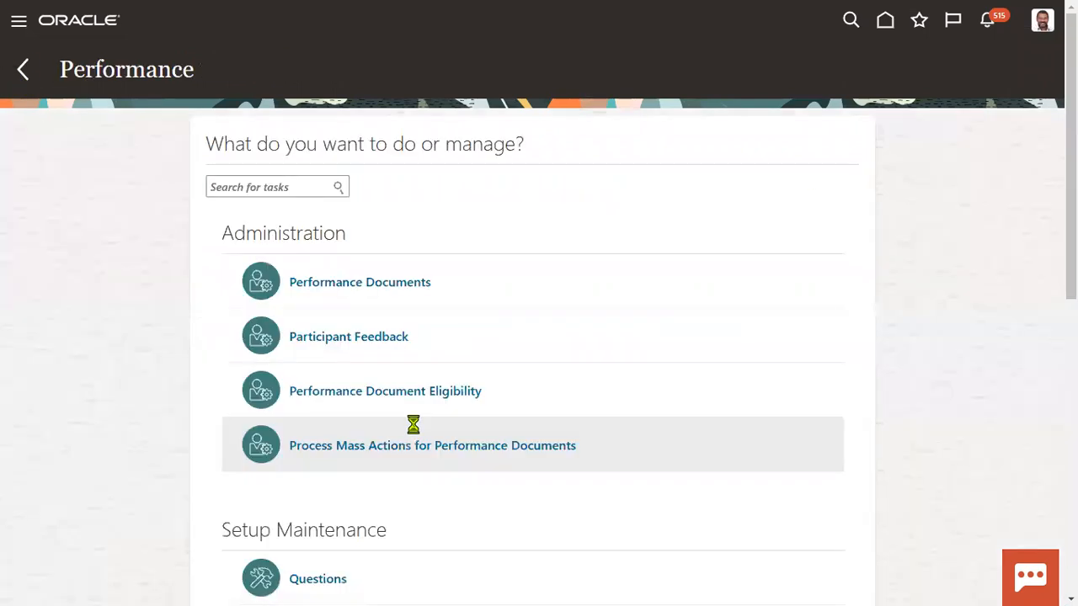
{"action": "scroll", "coordinate": [450, 468], "scroll_direction": "down", "scroll_amount": 3}
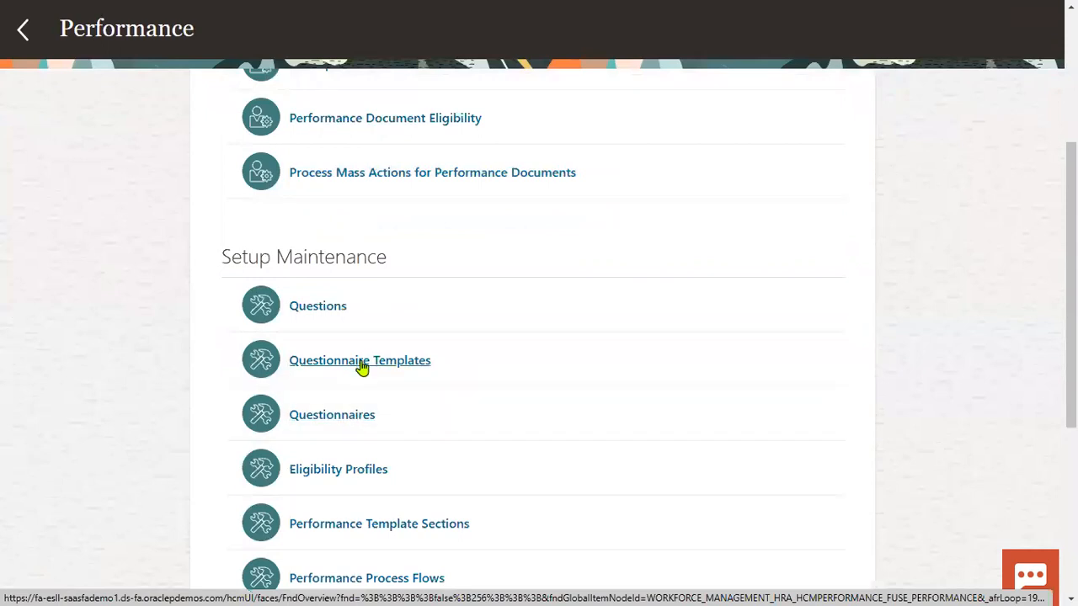
{"action": "left_click", "coordinate": [353, 421]}
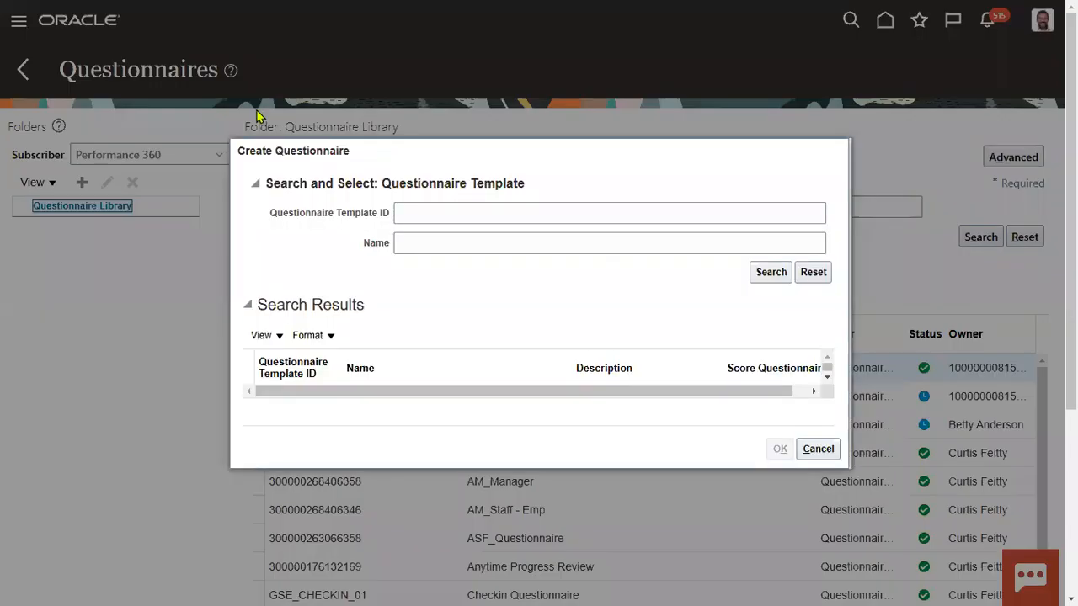
{"action": "left_click", "coordinate": [511, 243]}
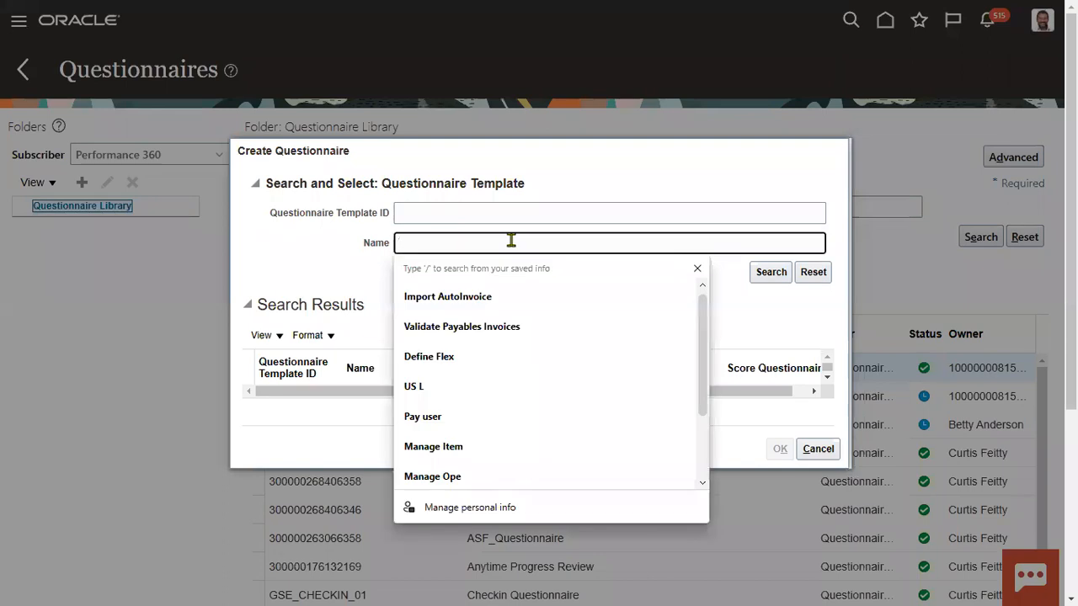
{"action": "type", "text": "XEROX"}
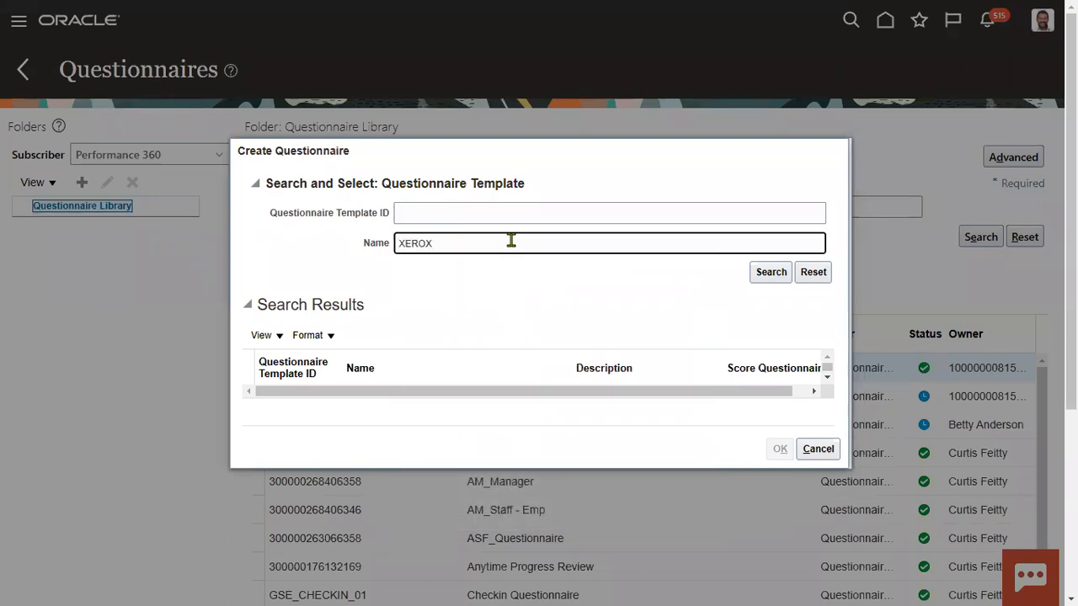
{"action": "key", "text": "Return"}
{"action": "left_click", "coordinate": [527, 393]}
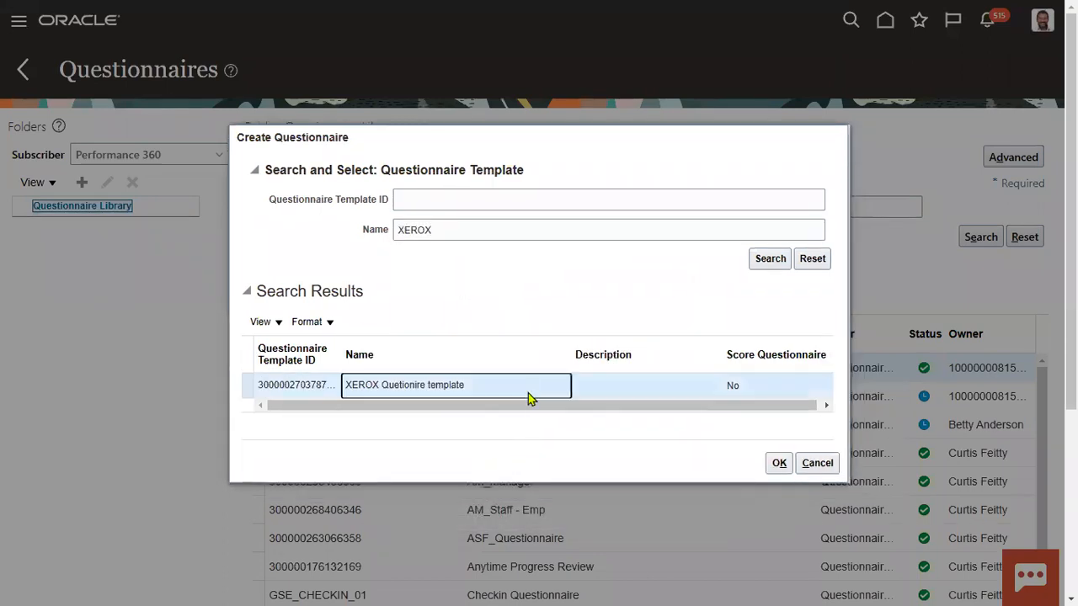
{"action": "left_click", "coordinate": [771, 461]}
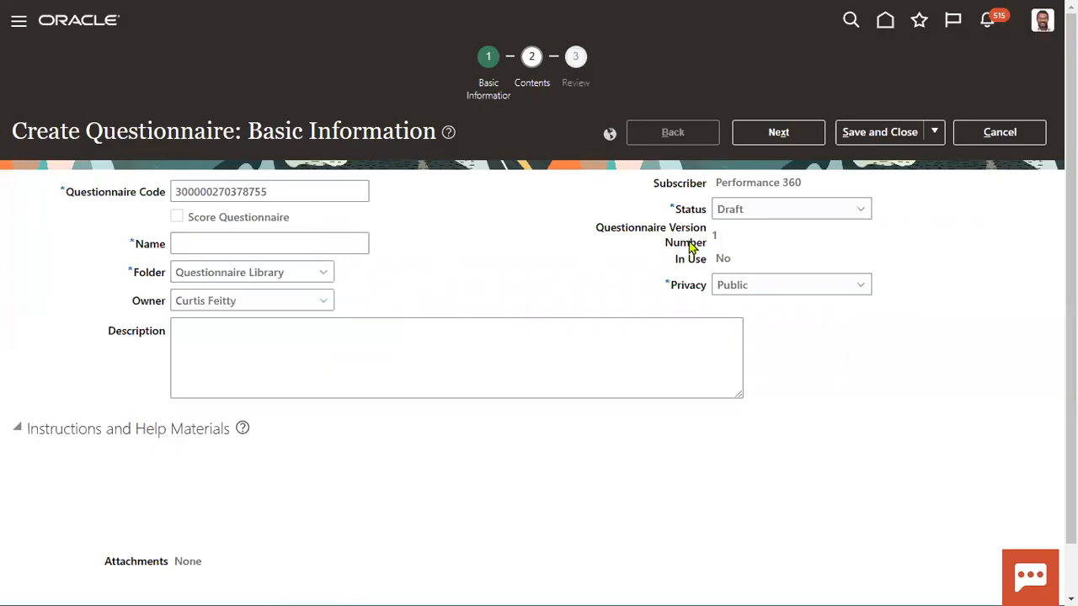
Step: Set the questionnaire's status to Active, name it "XEROX Questionire" and proceed to the Contents stage
{"action": "left_click", "coordinate": [750, 215]}
{"action": "left_click", "coordinate": [750, 249]}
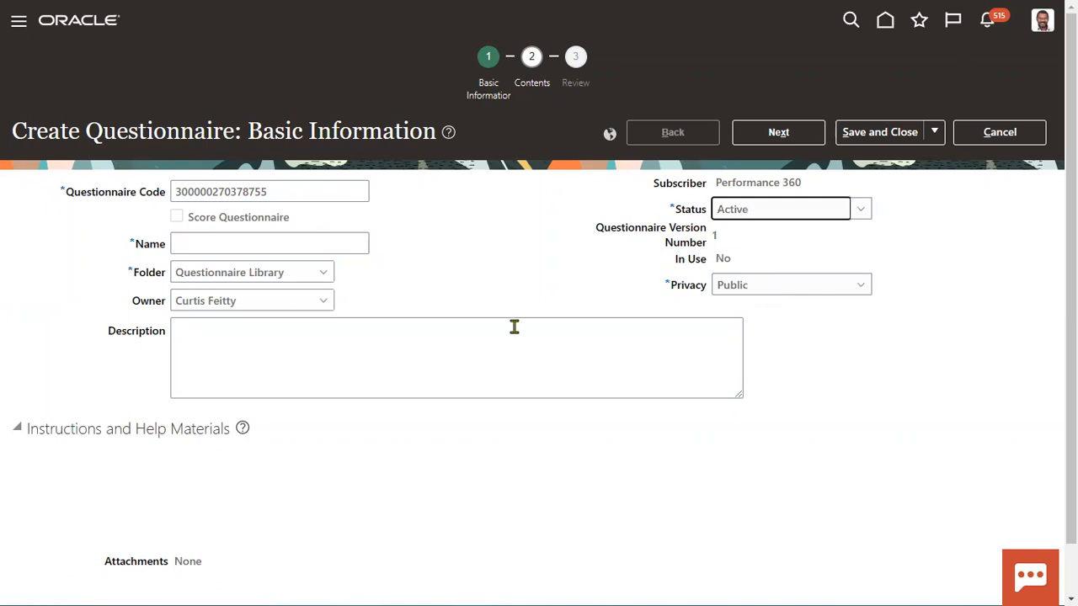
{"action": "left_click", "coordinate": [272, 241]}
{"action": "type", "text": "XEROX Questionire"}
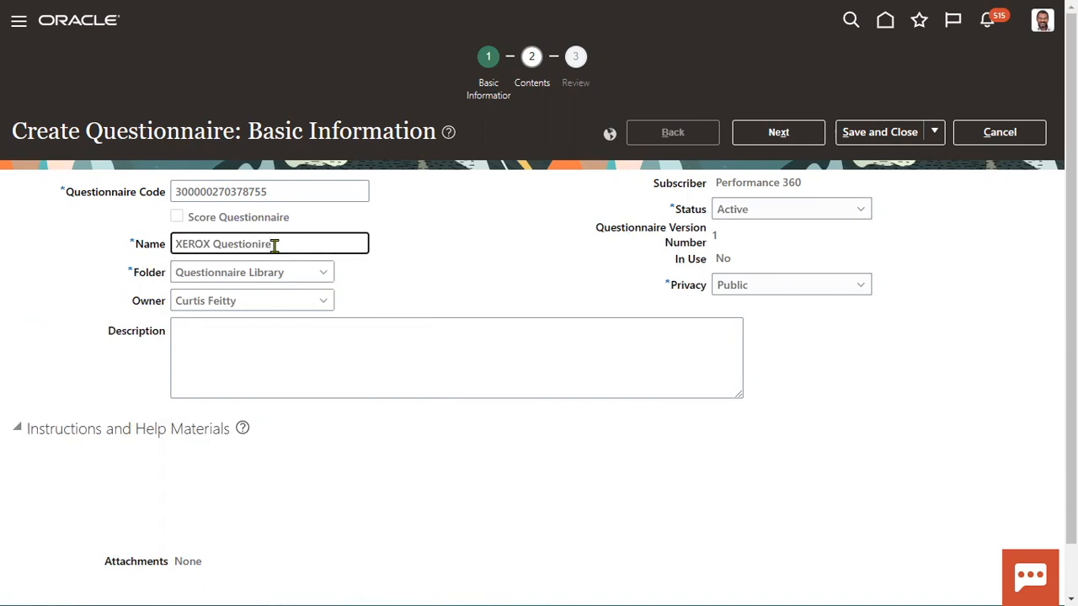
{"action": "scroll", "coordinate": [384, 464], "scroll_direction": "down", "scroll_amount": 1}
{"action": "left_click", "coordinate": [757, 84]}
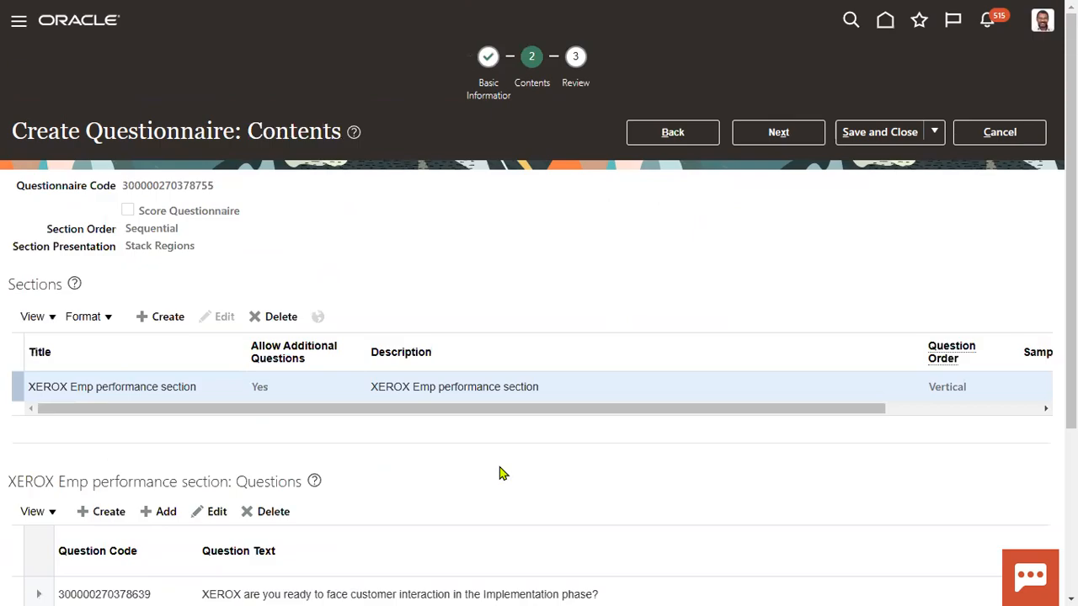
Step: Proceed from the questionnaire's Contents stage to Review, then save and close the questionnaire and acknowledge the confirmation
{"action": "left_click_drag", "start_coordinate": [10, 284], "coordinate": [53, 284]}
{"action": "scroll", "coordinate": [149, 440], "scroll_direction": "down", "scroll_amount": 3}
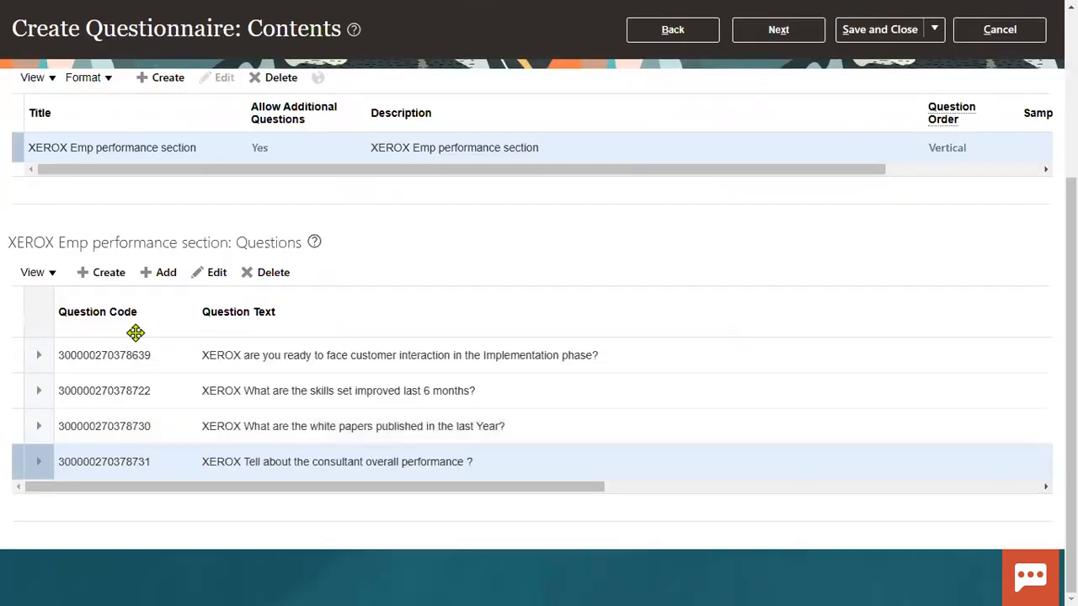
{"action": "scroll", "coordinate": [213, 243], "scroll_direction": "up", "scroll_amount": 3}
{"action": "left_click", "coordinate": [273, 249]}
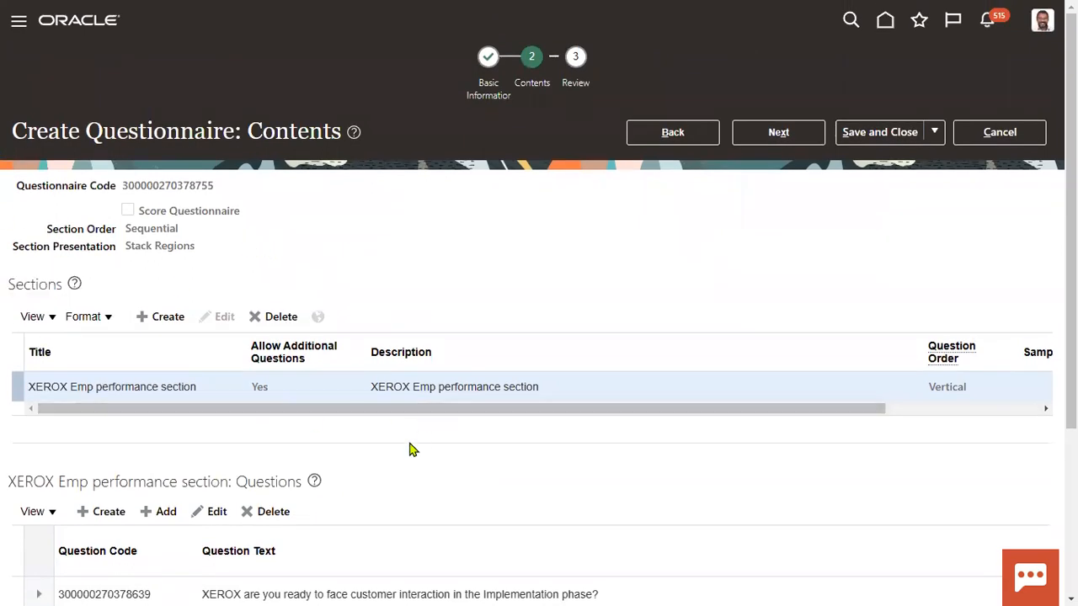
{"action": "left_click", "coordinate": [783, 133]}
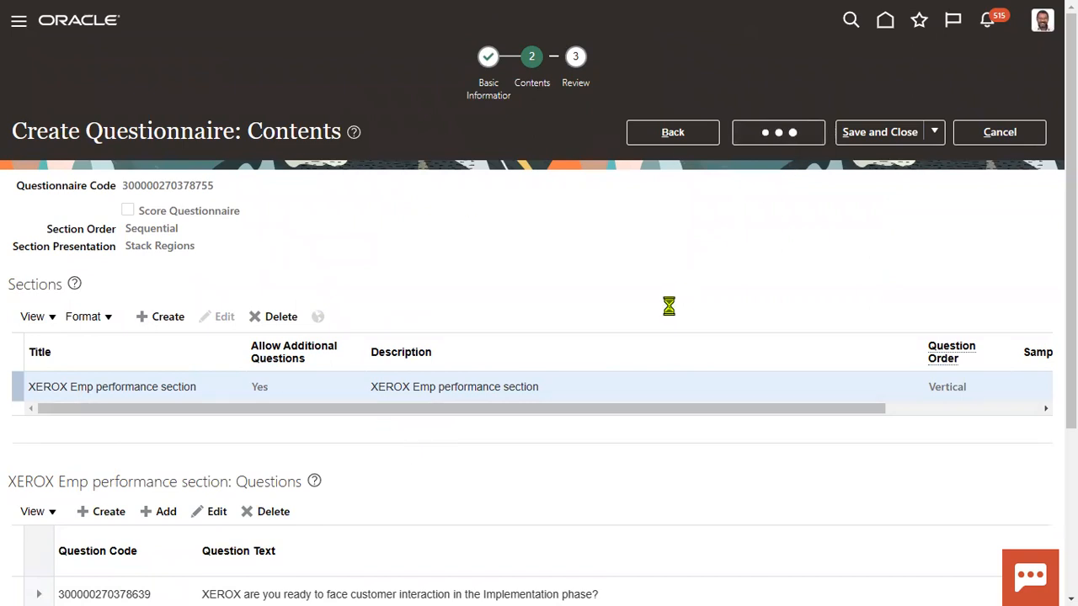
{"action": "left_click", "coordinate": [899, 133]}
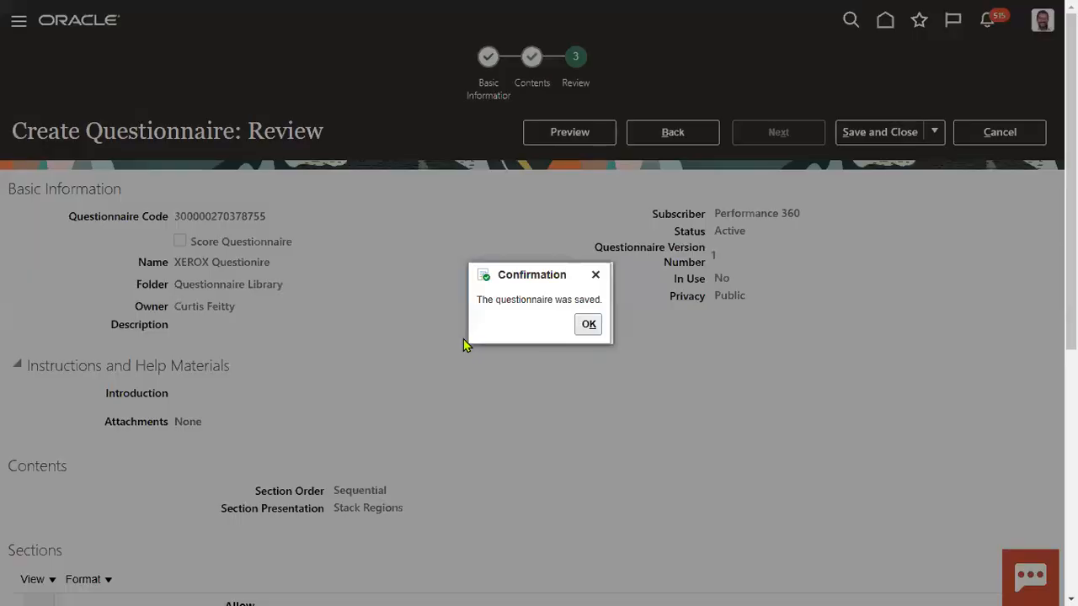
{"action": "left_click", "coordinate": [588, 325]}
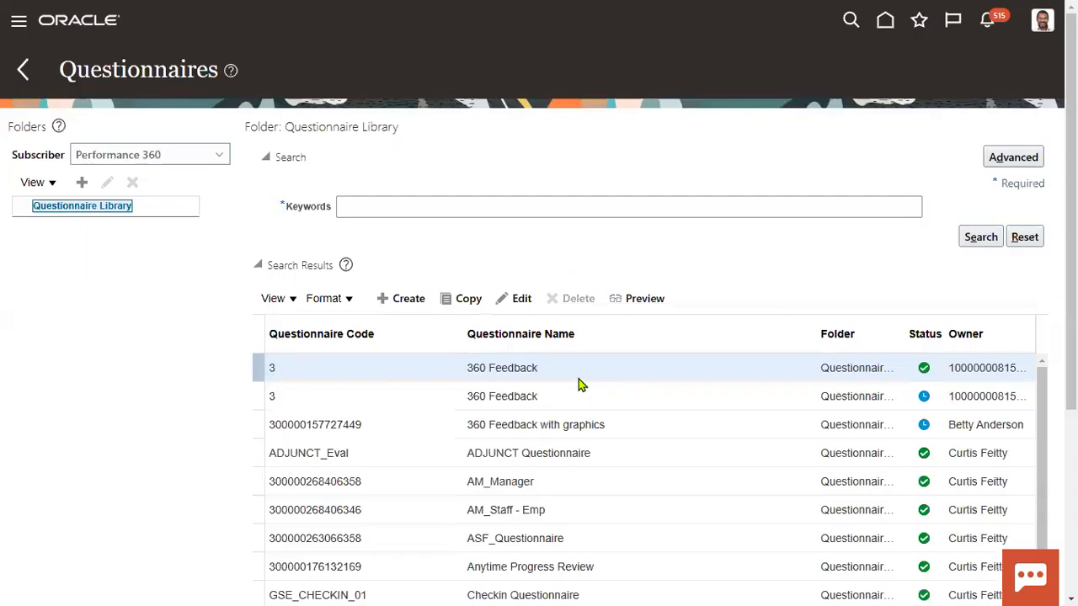
Step: Leave the Questionnaires page and return to the Setup Maintenance tasks on the Performance page
{"action": "left_click", "coordinate": [23, 71]}
{"action": "scroll", "coordinate": [418, 340], "scroll_direction": "down", "scroll_amount": 4}
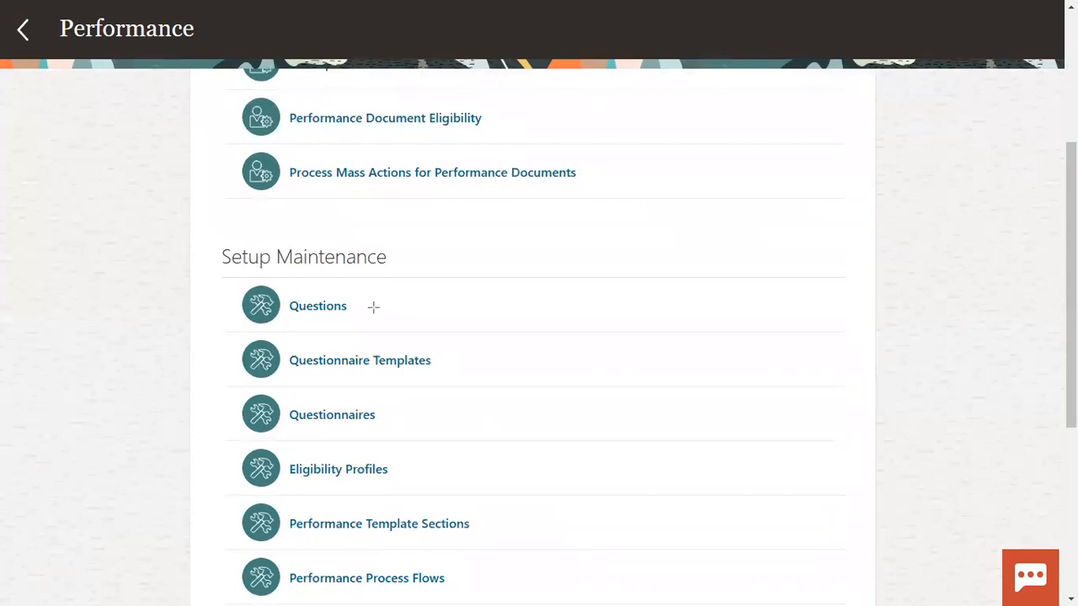
{"action": "mouse_move", "coordinate": [210, 276]}
{"action": "left_mouse_down"}
{"action": "mouse_move", "coordinate": [294, 391]}
{"action": "mouse_move", "coordinate": [489, 436]}
{"action": "left_mouse_up"}
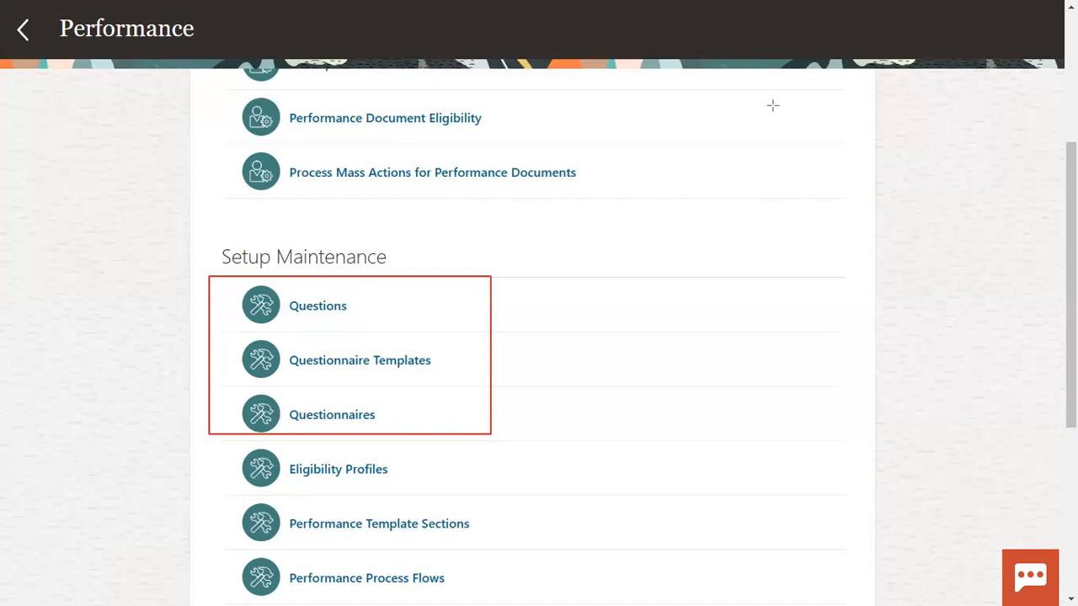
{"action": "left_click", "coordinate": [324, 314]}
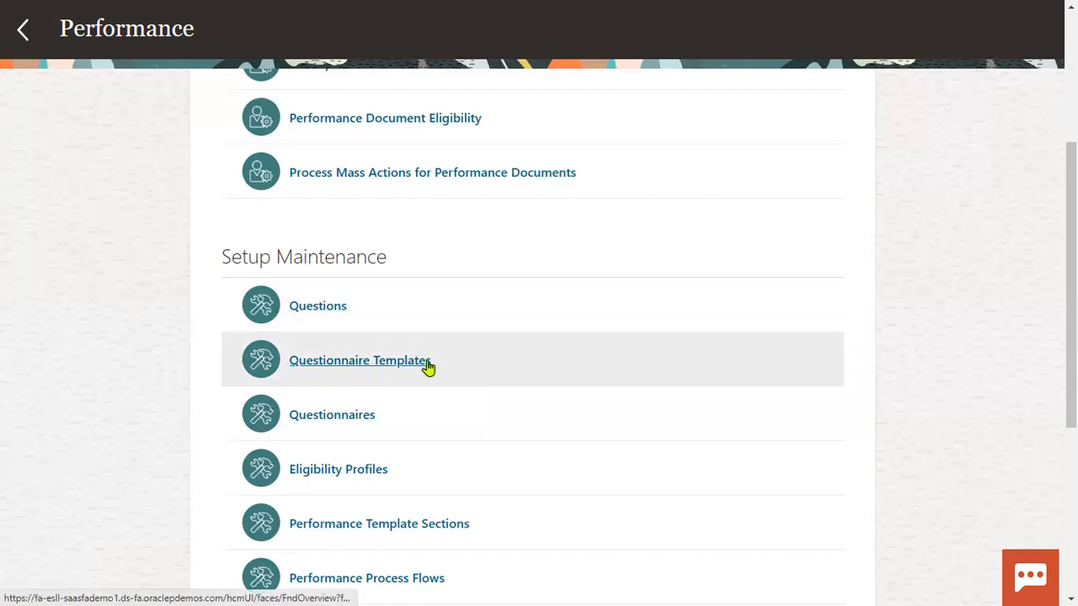
{"action": "scroll", "coordinate": [758, 152], "scroll_direction": "up", "scroll_amount": 4}
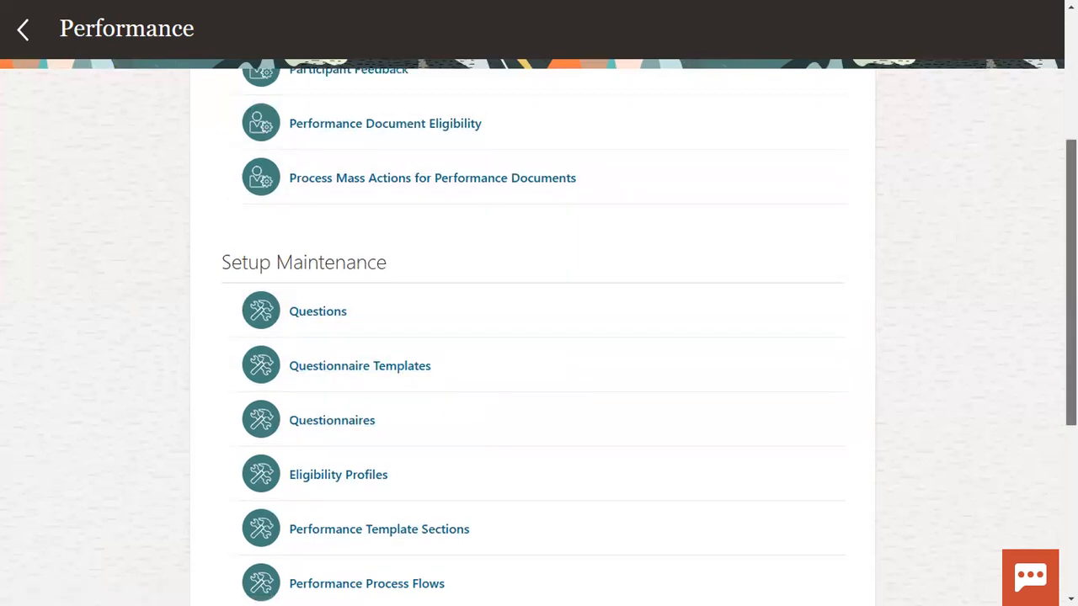